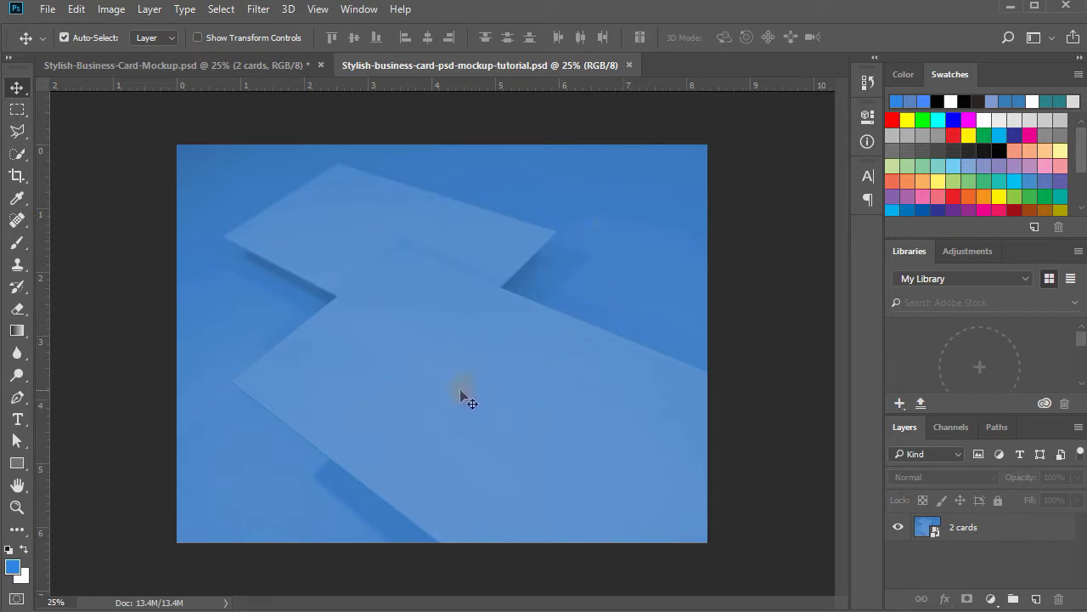
Rename the "2 cards" layer as "background"
double_click(964, 528)
text(background)
key(Return)
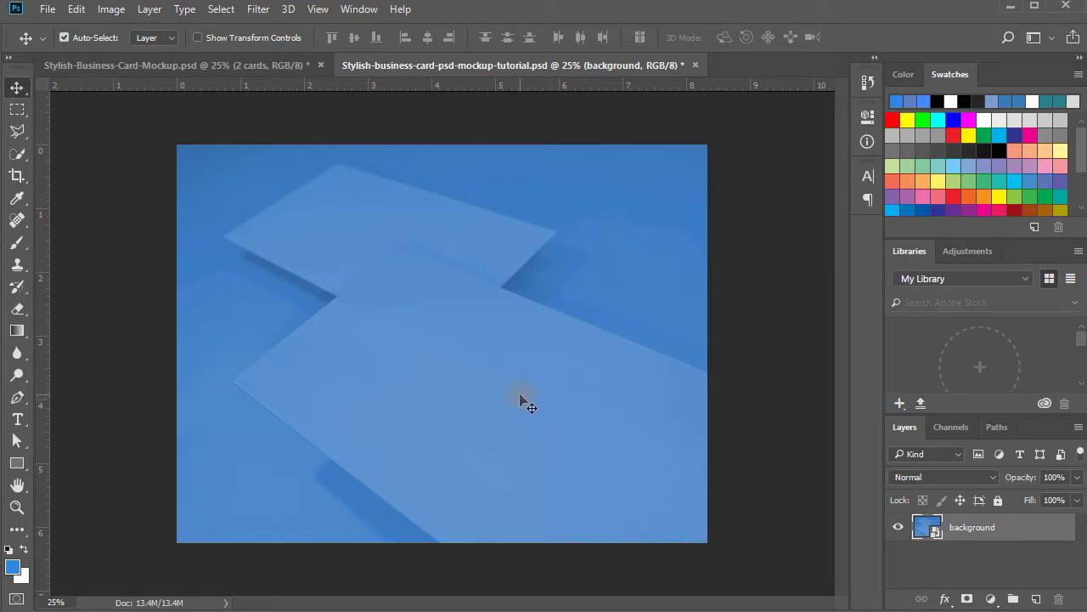
Create a rectangle shape 3.5 in wide and 2 in high over the mockup image
click(17, 463)
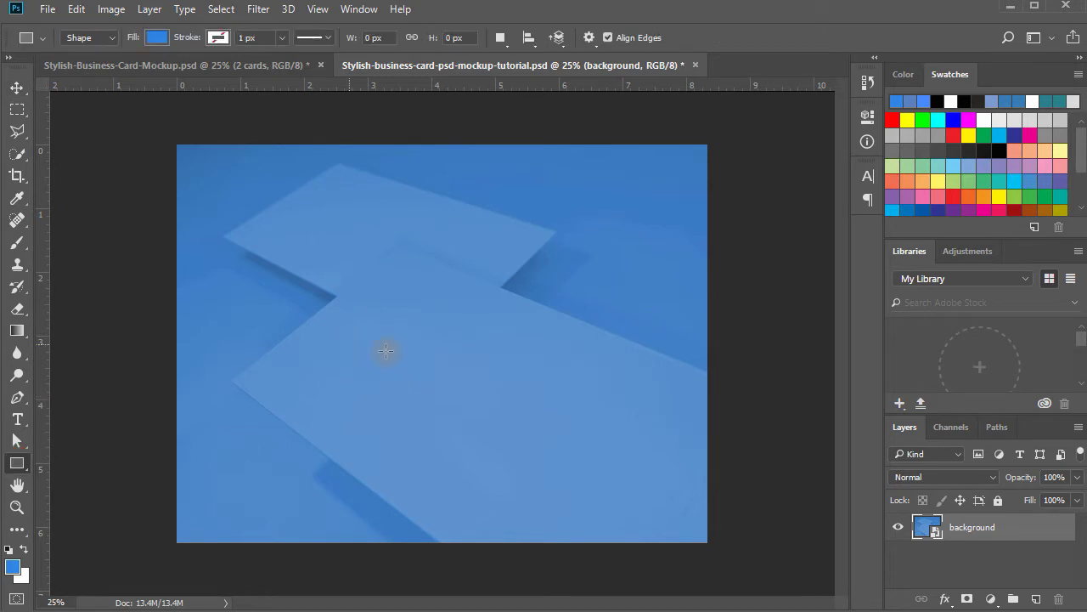
click(355, 339)
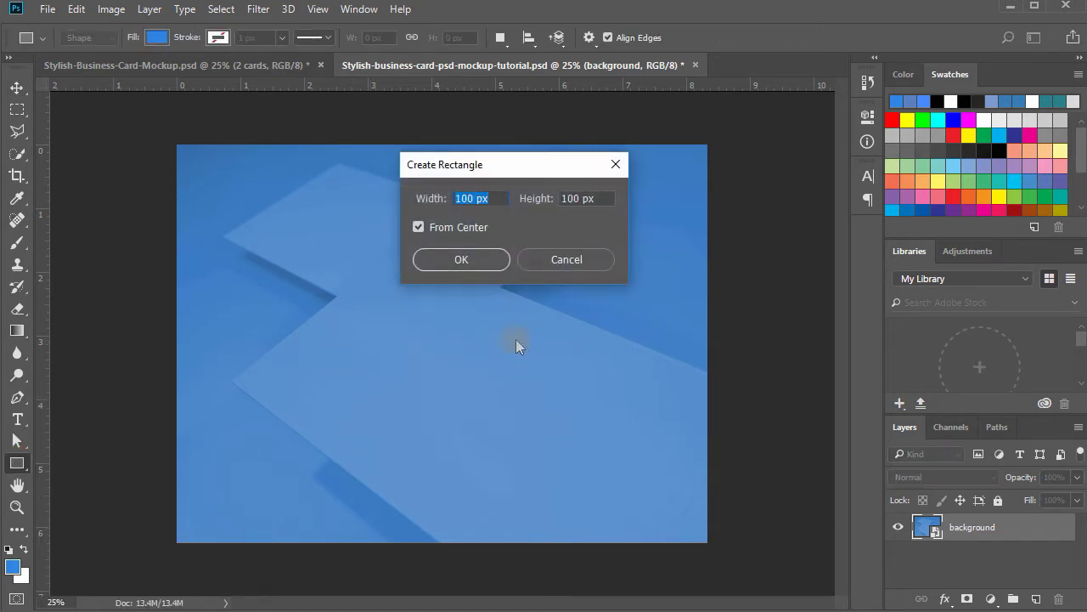
text(3.5 in)
key(Tab)
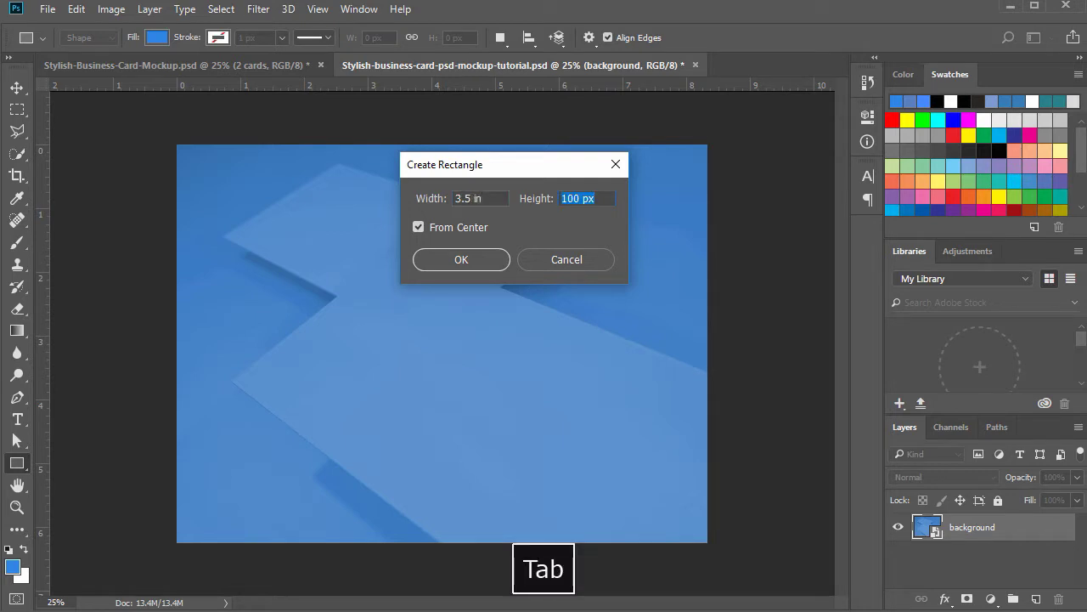
text(2)
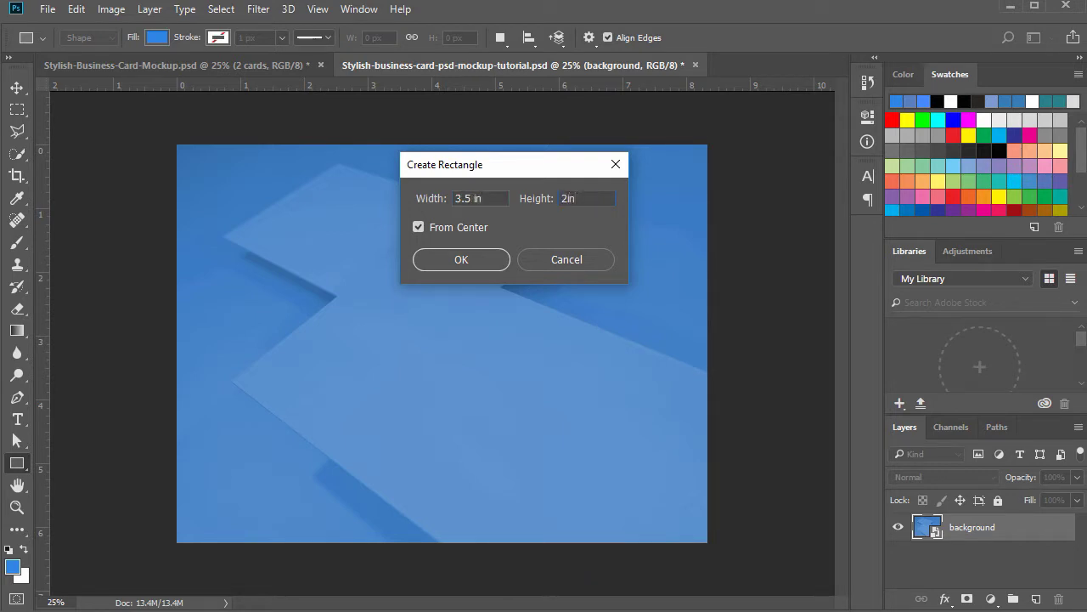
text(in)
click(461, 259)
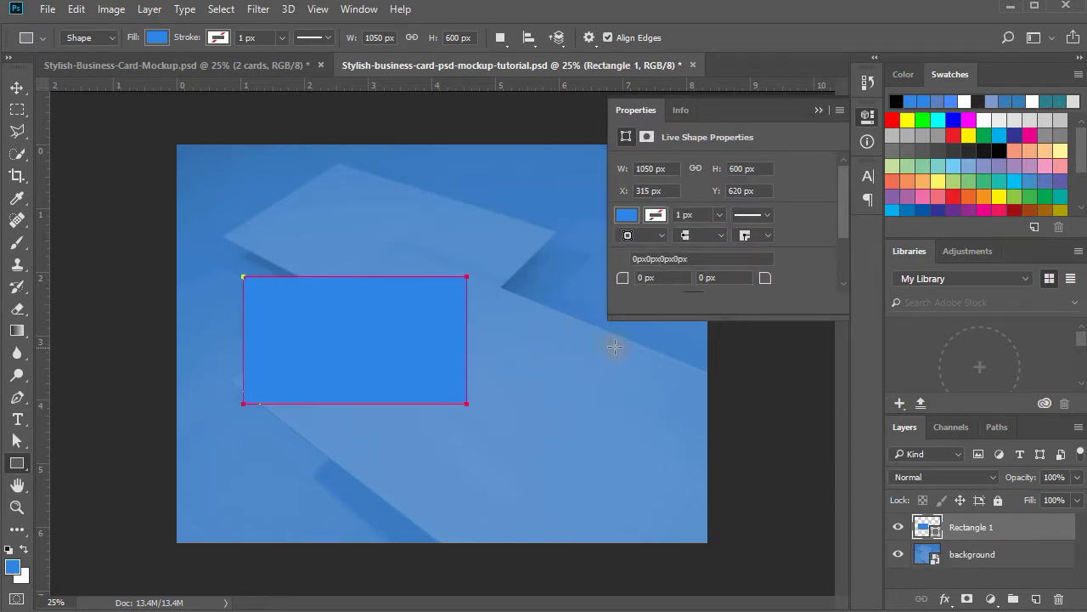
Fill the new rectangle with white and move it to the middle of the canvas
click(626, 214)
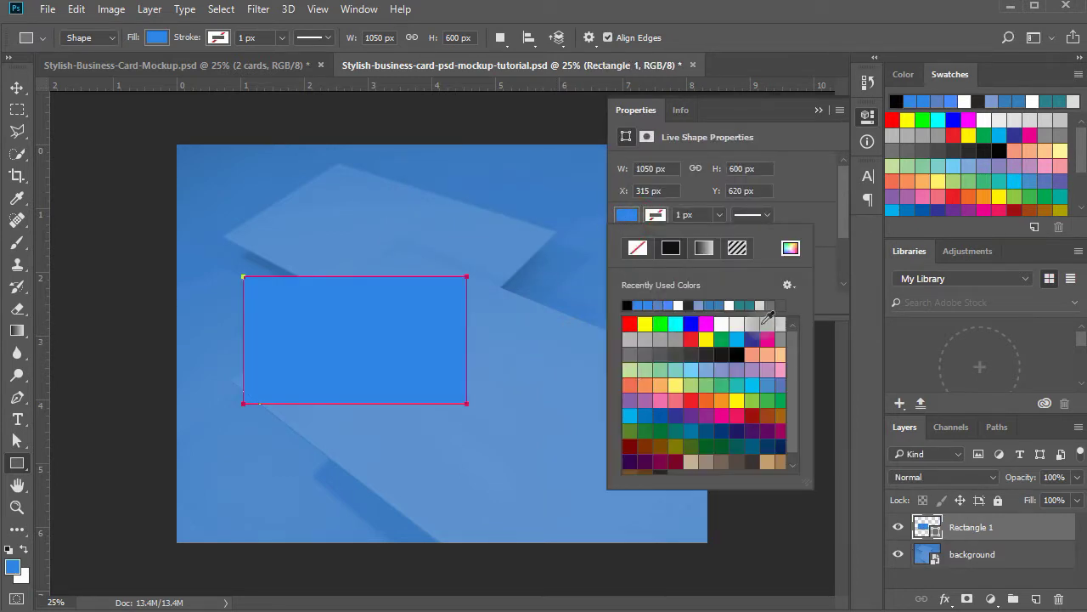
click(721, 323)
click(867, 116)
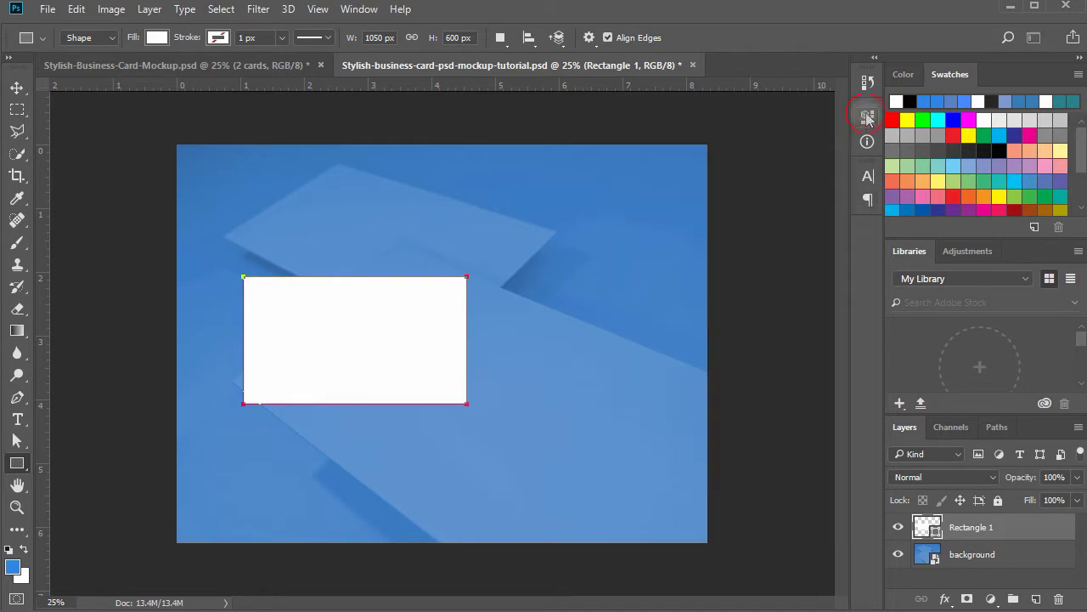
key(v)
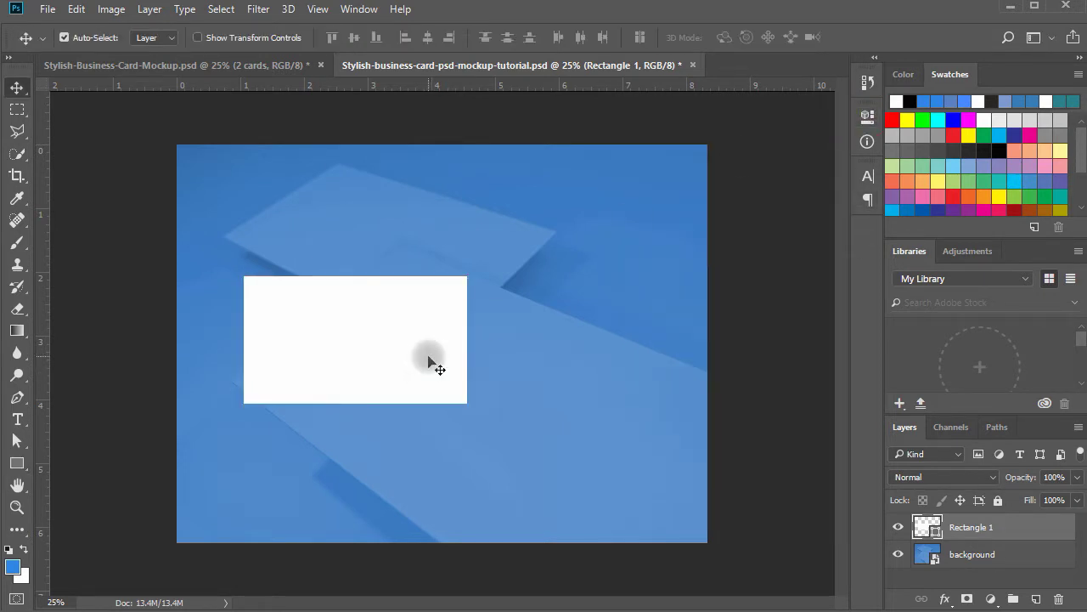
drag(355, 352, 489, 361)
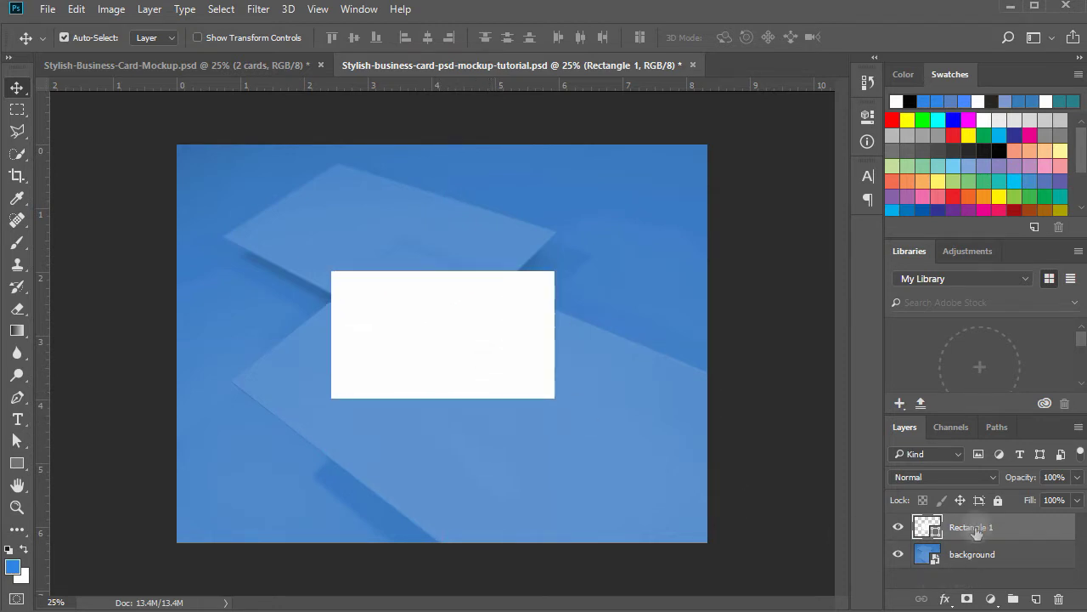
Convert the Rectangle 1 layer to a smart object and rename it "card-font"
right_click(927, 530)
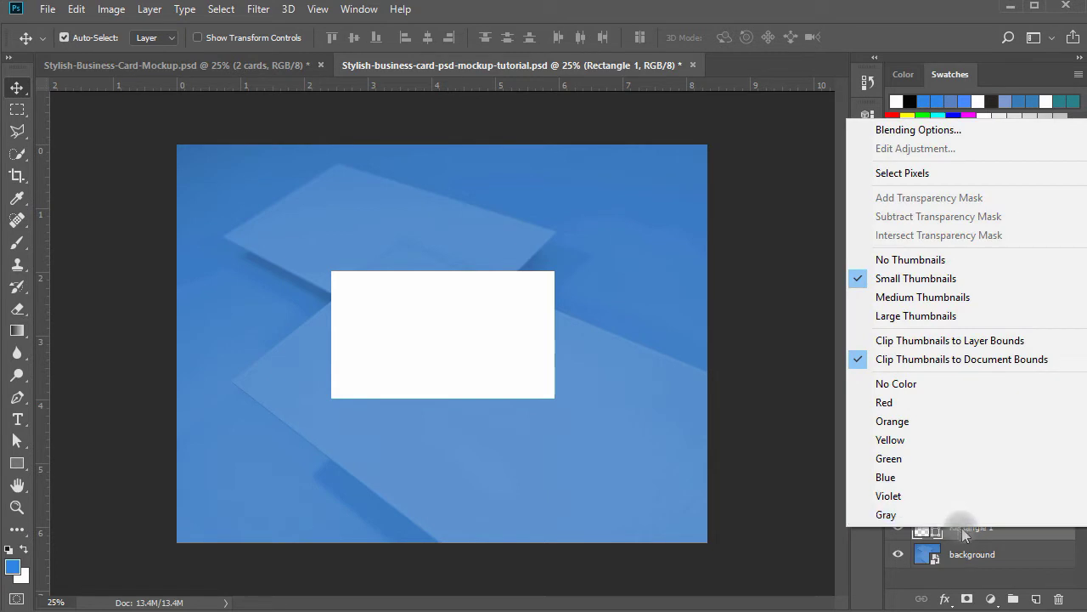
click(1014, 517)
right_click(1019, 522)
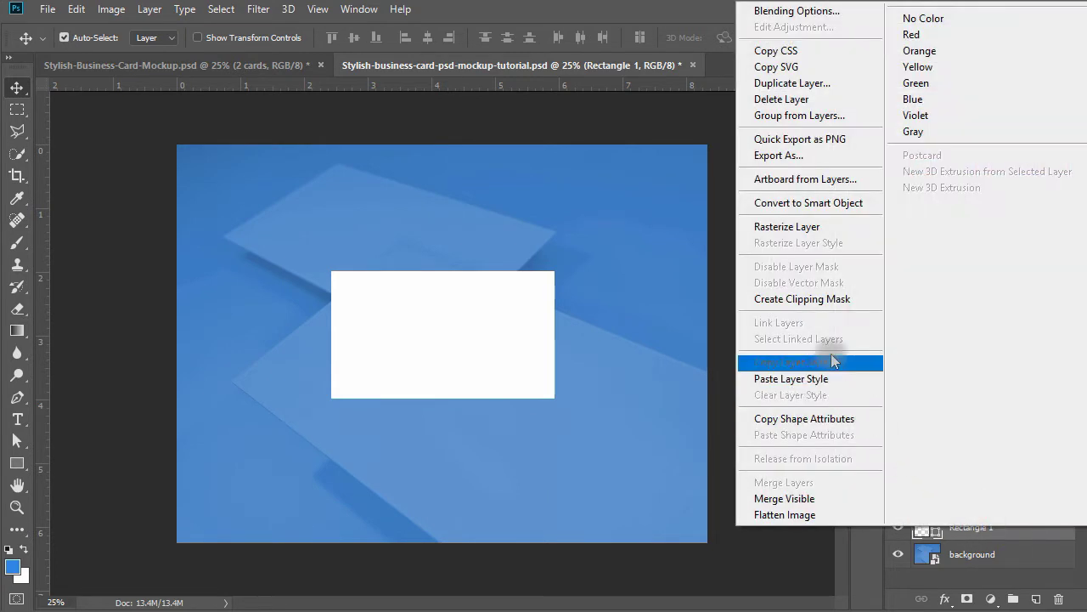
click(813, 204)
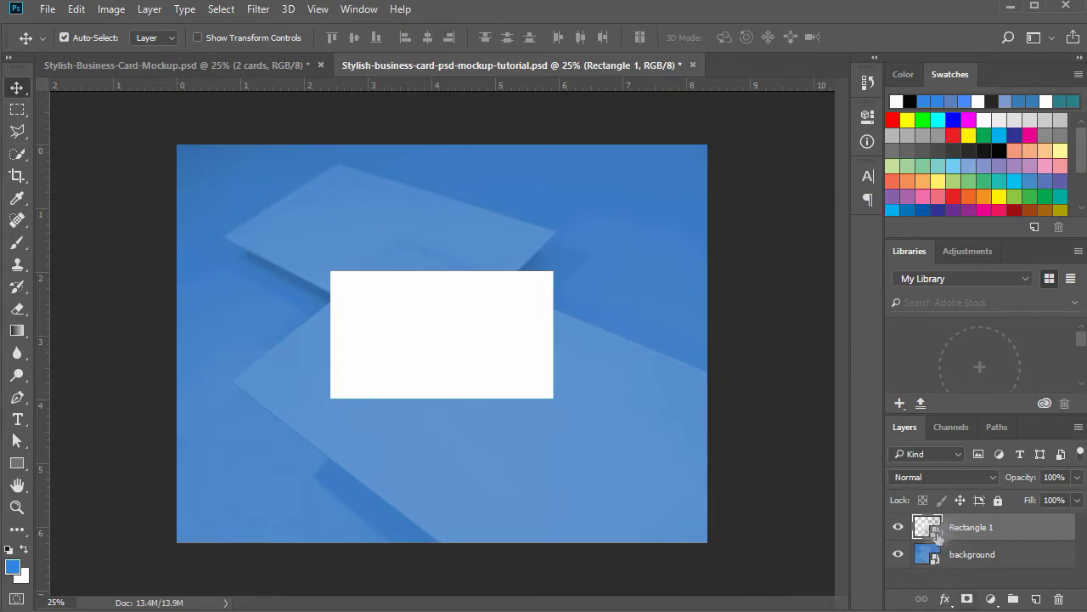
double_click(973, 529)
text(card-font)
key(Return)
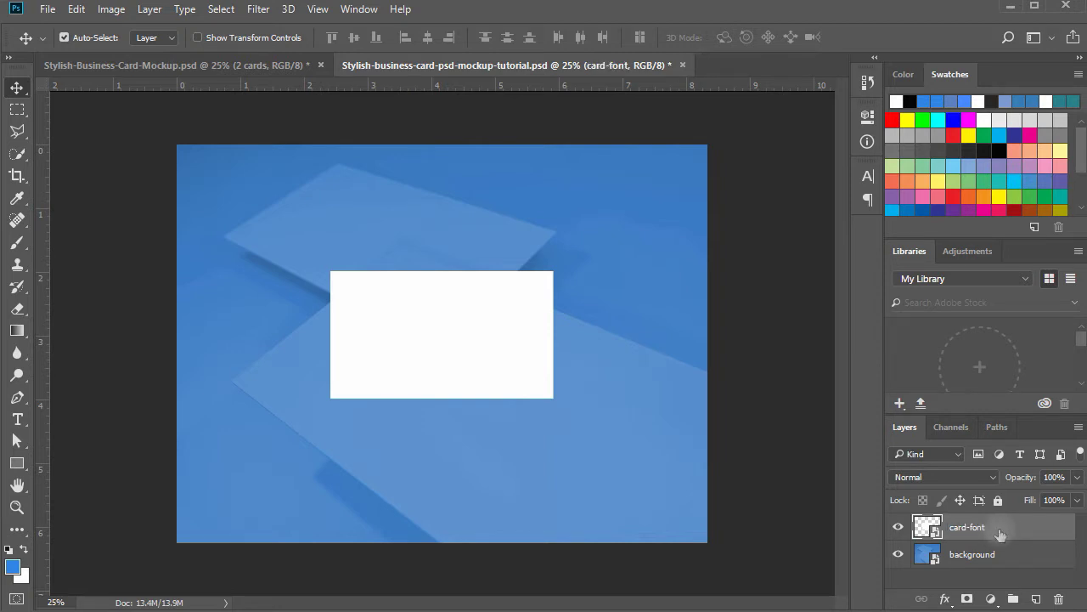
Open the contents of the card-font smart object and add the text "Front" on the white card
double_click(928, 527)
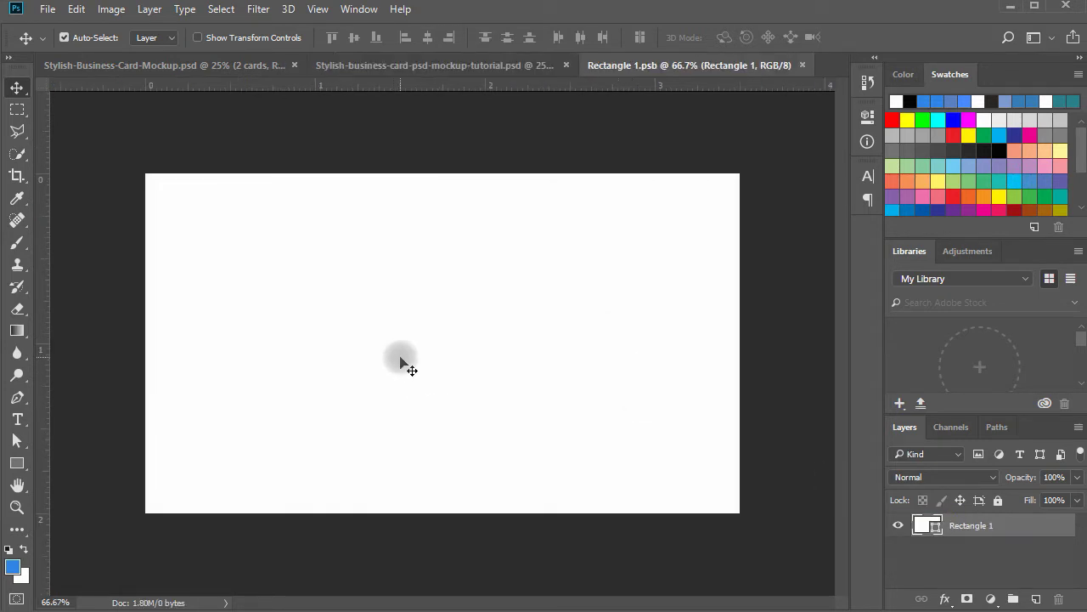
key(t)
click(365, 321)
text(Fro)
Enlarge the "Front" text to 42.44 pt and center it on the card
key(ctrl+a)
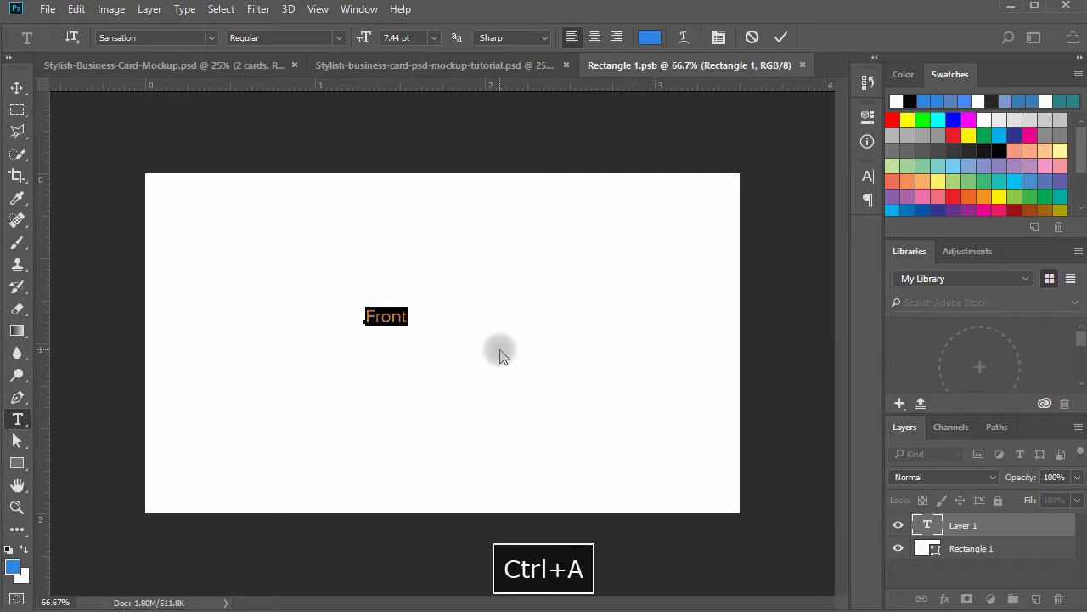
click(396, 316)
key(ctrl+a)
key(ctrl+shift+period)
key(ctrl+shift+period)
key(ctrl+shift+period)
key(ctrl+shift+period)
key(ctrl+shift+period)
key(ctrl+shift+period)
key(ctrl+shift+period)
key(ctrl+shift+period)
key(ctrl+shift+period)
key(ctrl+shift+period)
key(ctrl+shift+period)
key(ctrl+shift+period)
key(ctrl+shift+period)
key(ctrl+shift+period)
key(ctrl+shift+period)
key(ctrl+shift+period)
key(ctrl+shift+period)
key(ctrl+shift+period)
key(ctrl+shift+period)
key(ctrl+shift+period)
key(ctrl+shift+period)
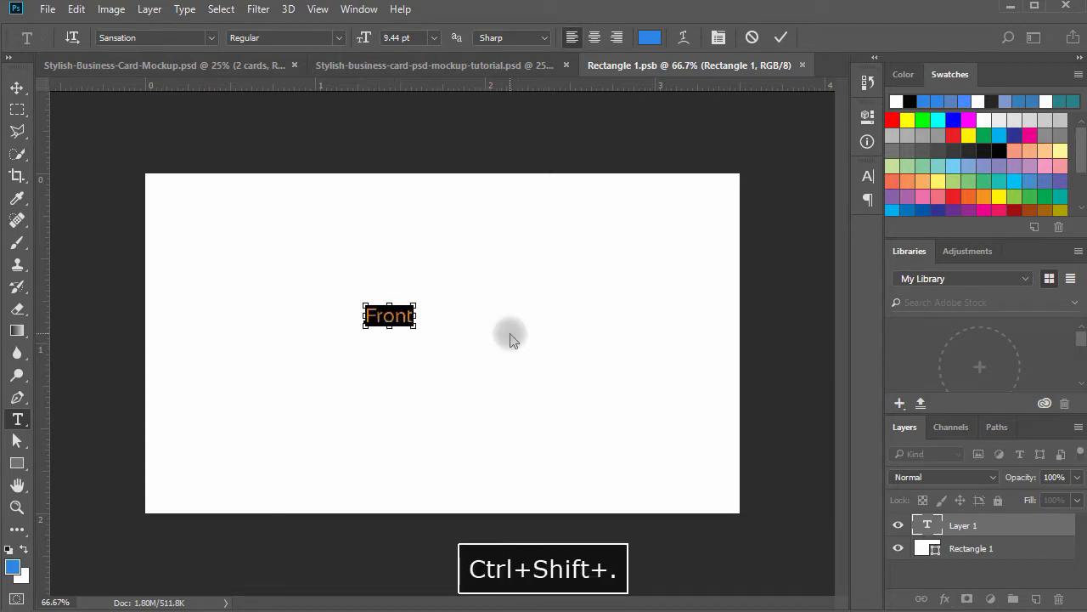
key(ctrl+shift+period)
key(ctrl+shift+period)
key(ctrl+shift+period)
key(ctrl+shift+period)
key(ctrl+shift+period)
key(ctrl+shift+period)
key(ctrl+shift+period)
key(ctrl+shift+period)
key(ctrl+shift+period)
key(ctrl+shift+period)
key(ctrl+shift+period)
key(ctrl+shift+period)
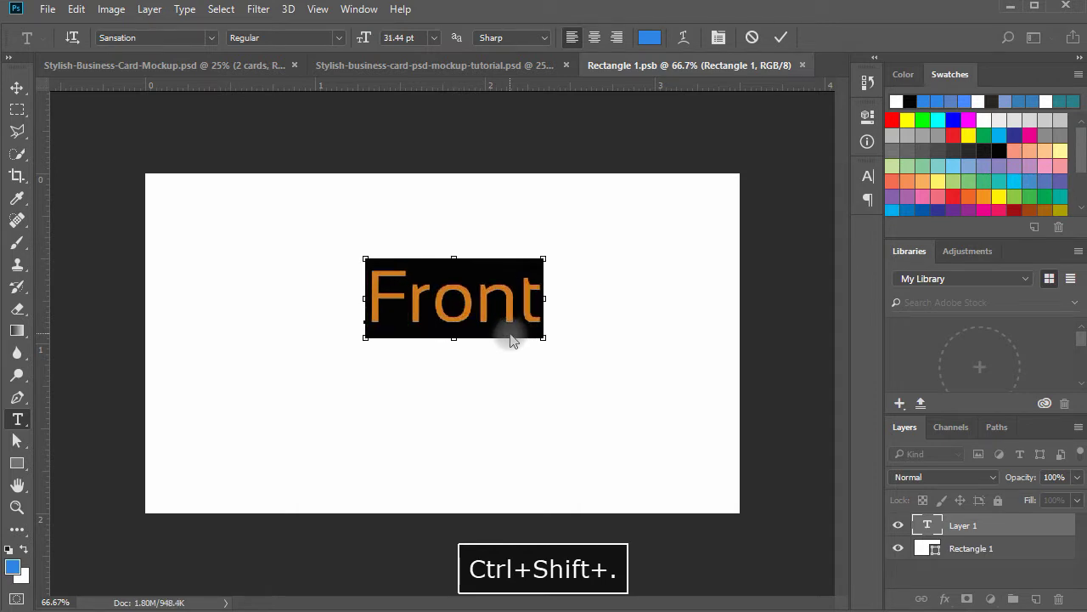
key(ctrl+shift+period)
key(ctrl+shift+period)
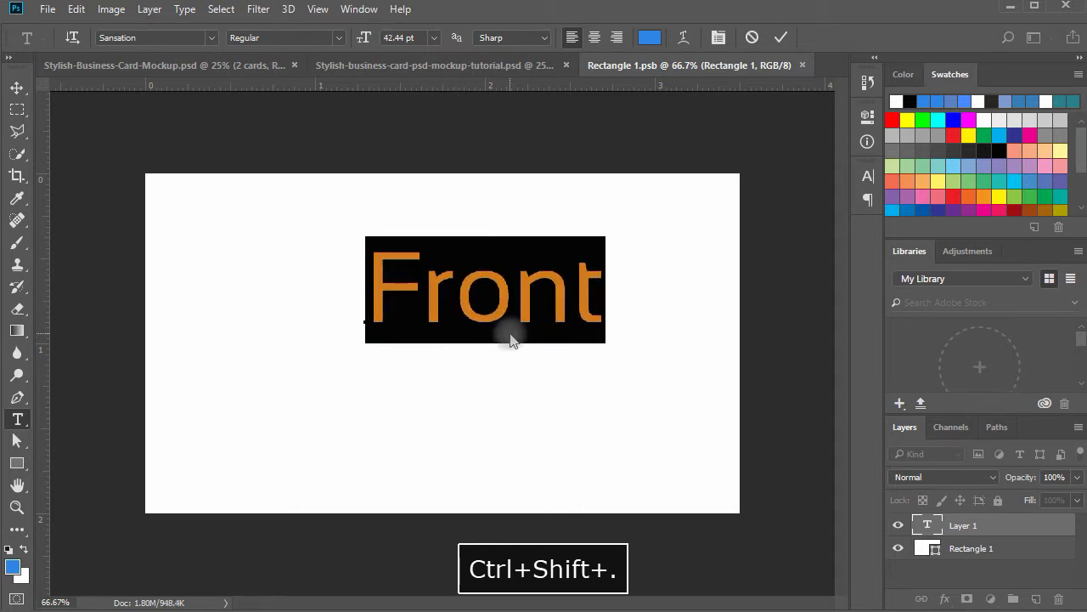
key(ctrl+Return)
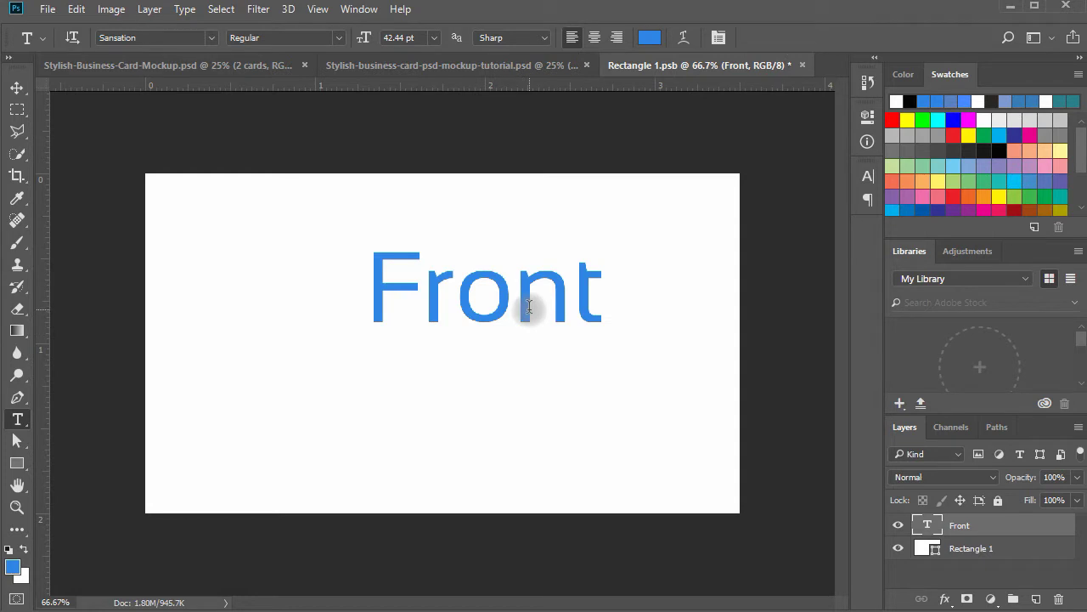
key(v)
drag(528, 309, 480, 355)
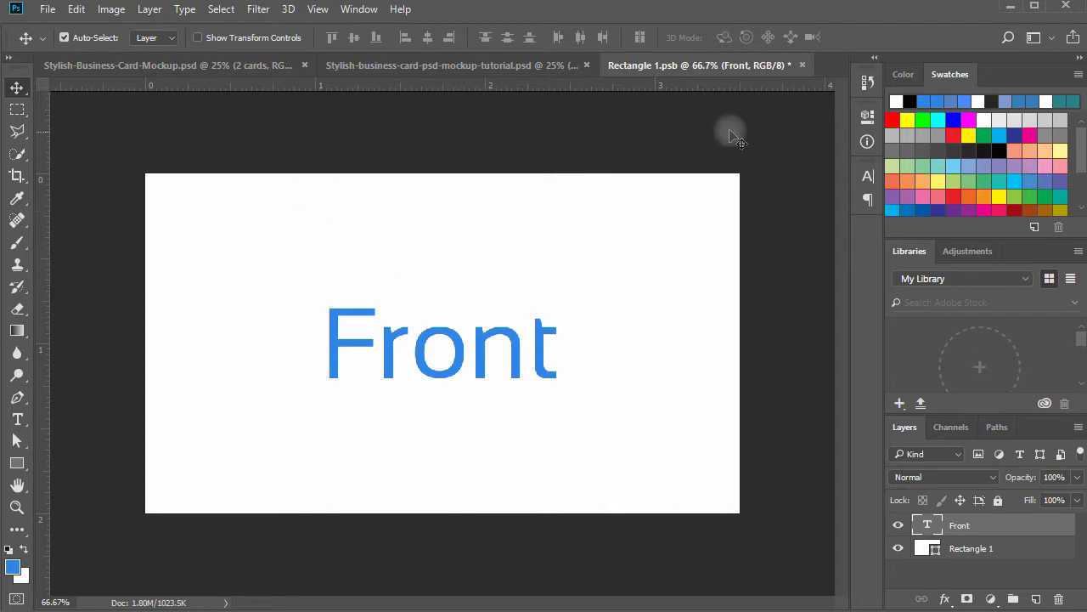
Save and close the smart object's contents, and move the "Front" card over the larger card in the mockup image
click(802, 65)
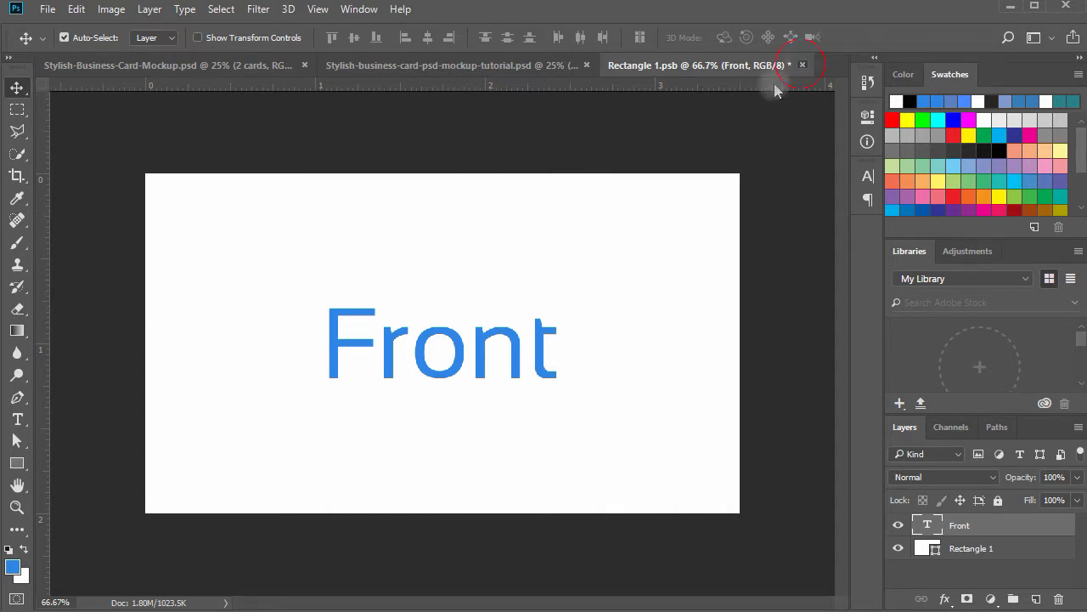
click(476, 251)
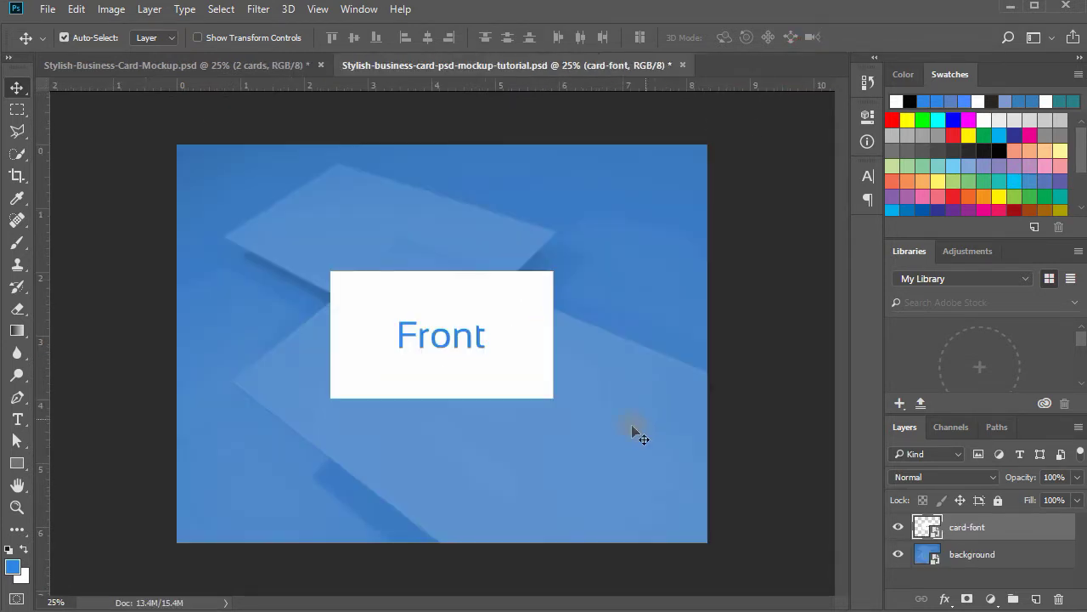
drag(443, 341, 490, 414)
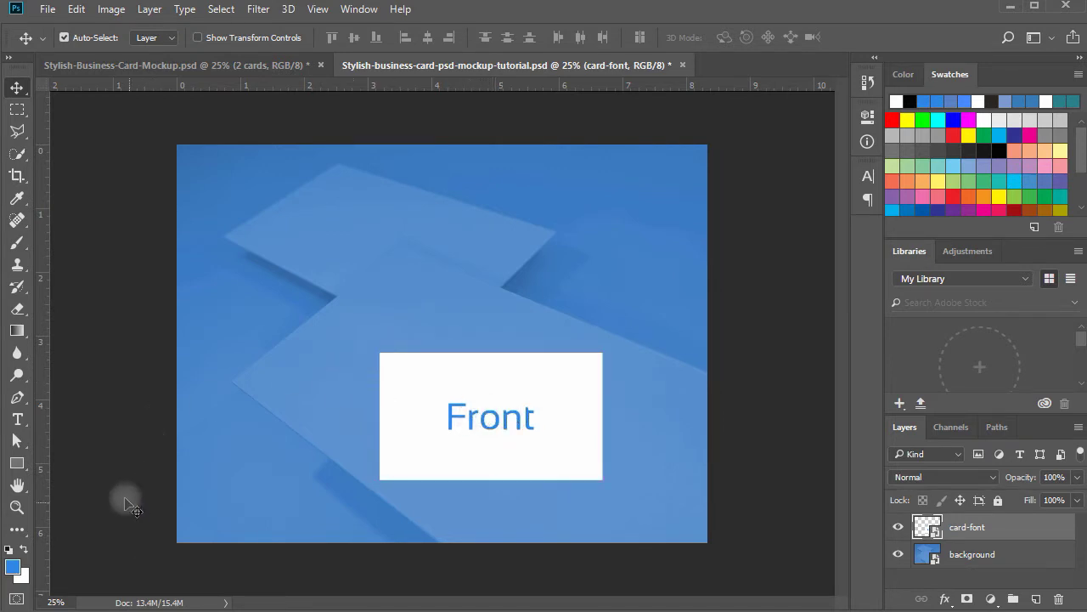
Create a second rectangle 3.5 in wide and 2 in high over the smaller card in the image
click(18, 466)
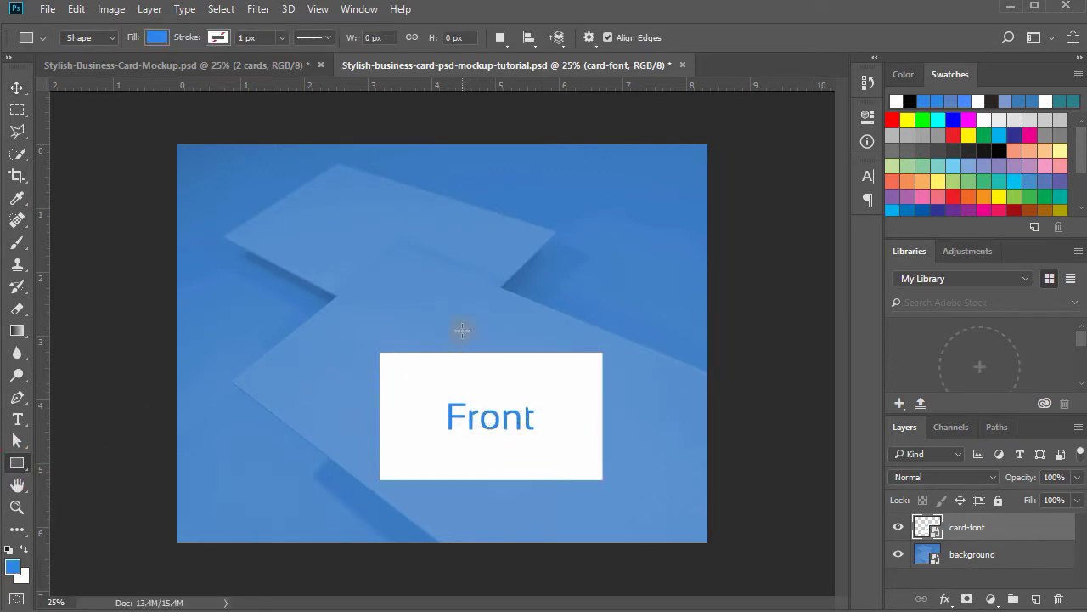
click(341, 215)
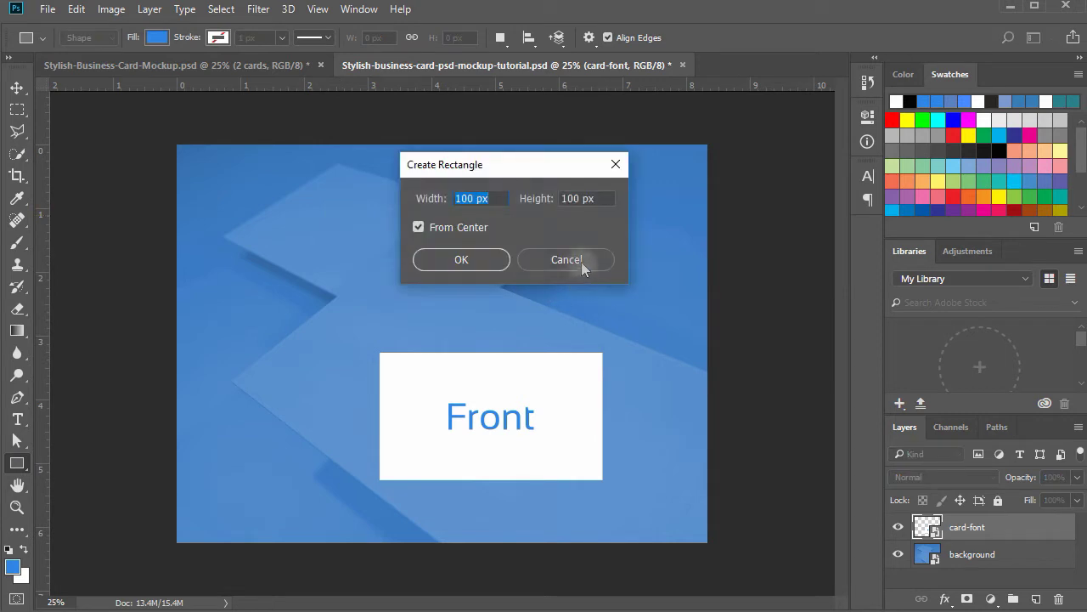
text(3.5)
key(Tab)
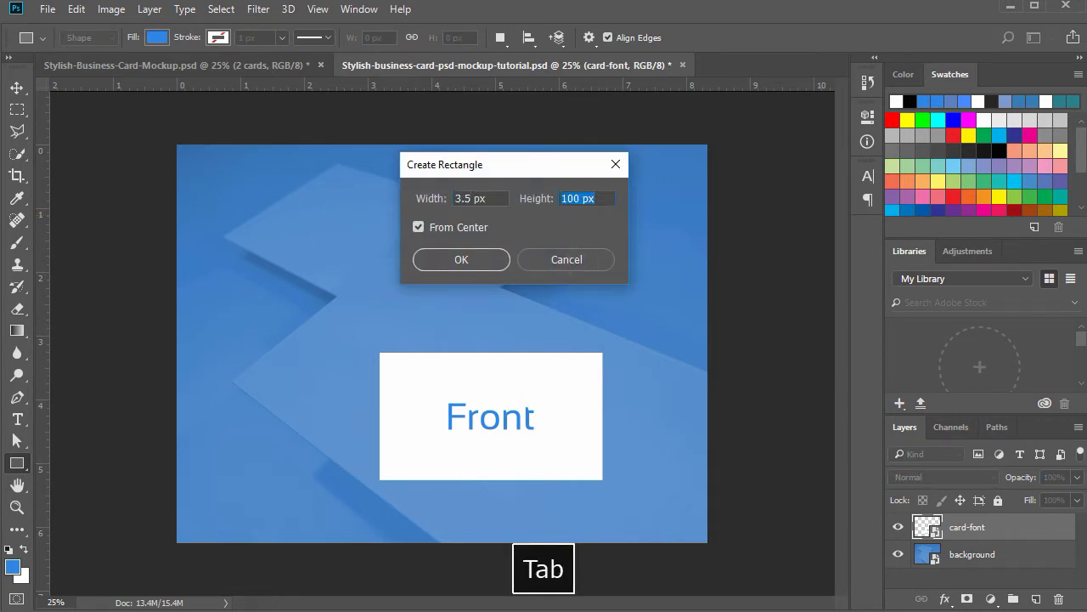
text(2 in)
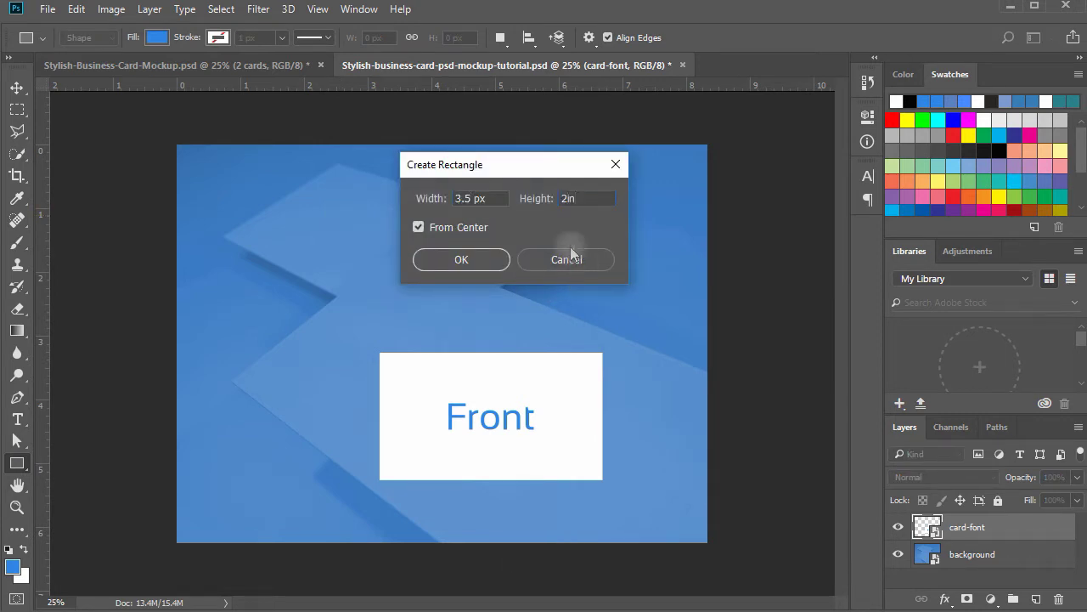
click(472, 198)
key(shift+End)
text(in)
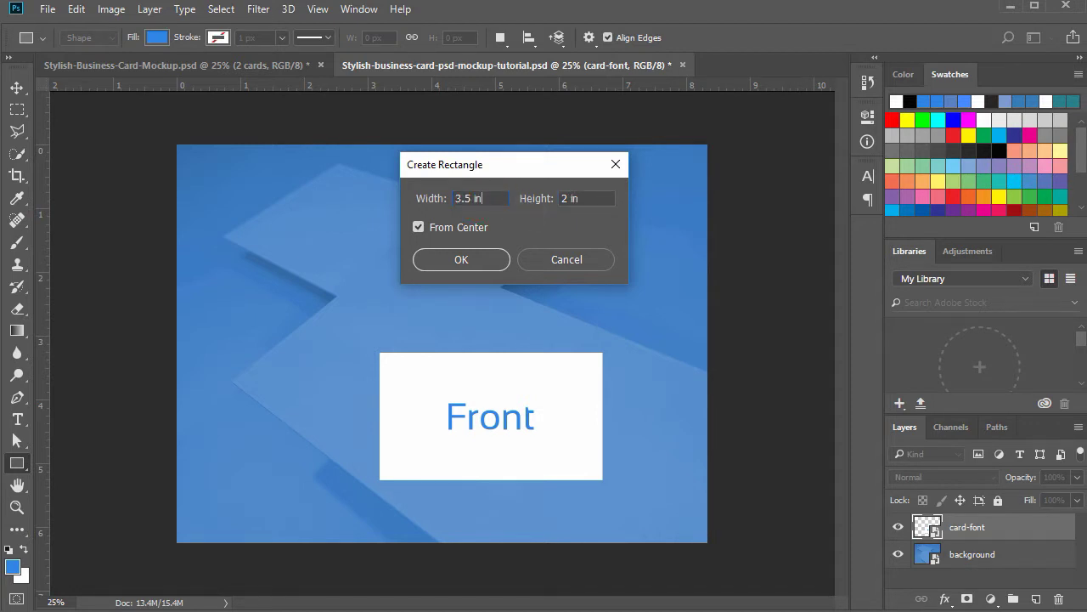
click(480, 264)
Fill the second rectangle with white and position it over the smaller card, above the "Front" card
click(627, 215)
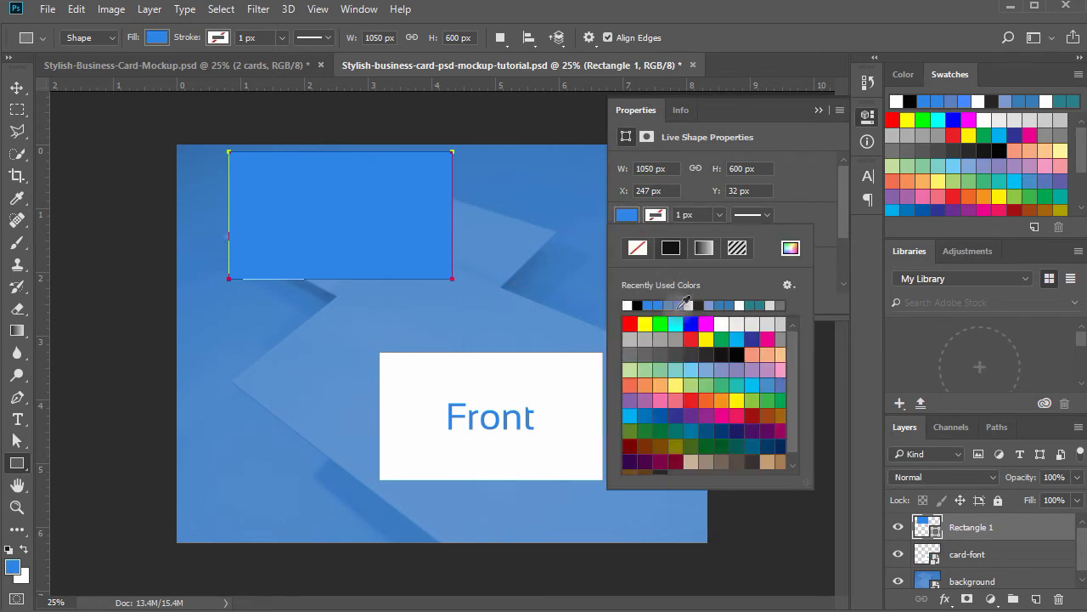
click(630, 303)
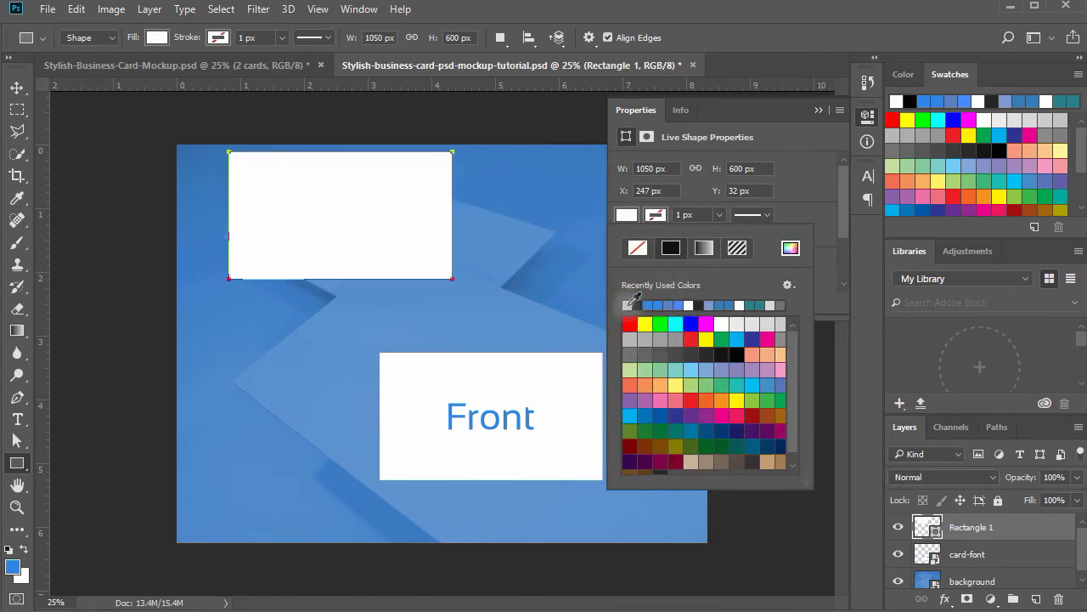
click(868, 116)
key(v)
drag(390, 212, 456, 248)
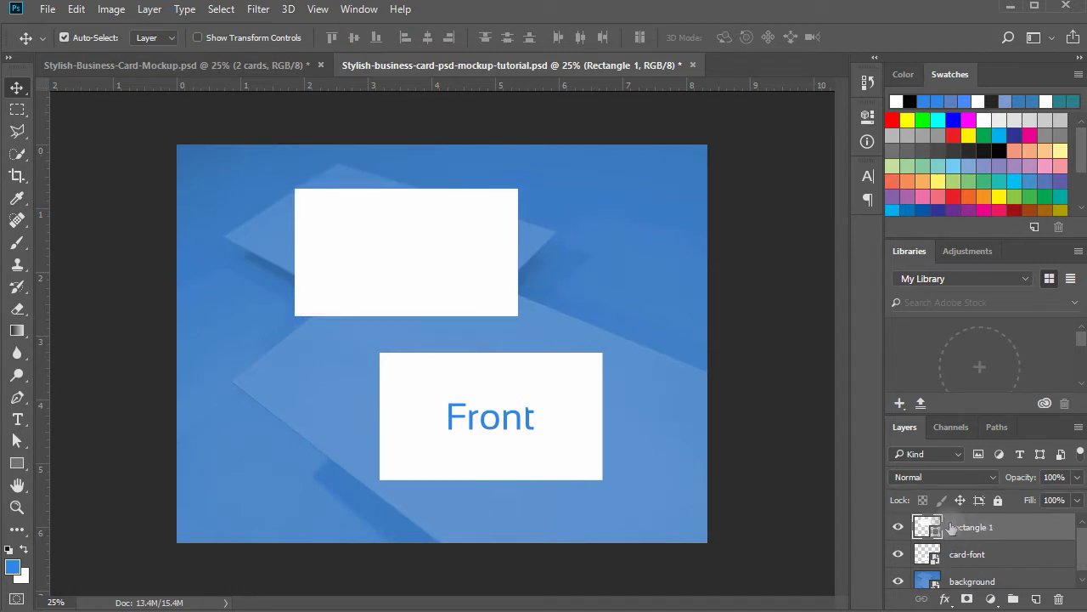
Convert the second rectangle's layer to a smart object and rename it "card-back"
right_click(1006, 526)
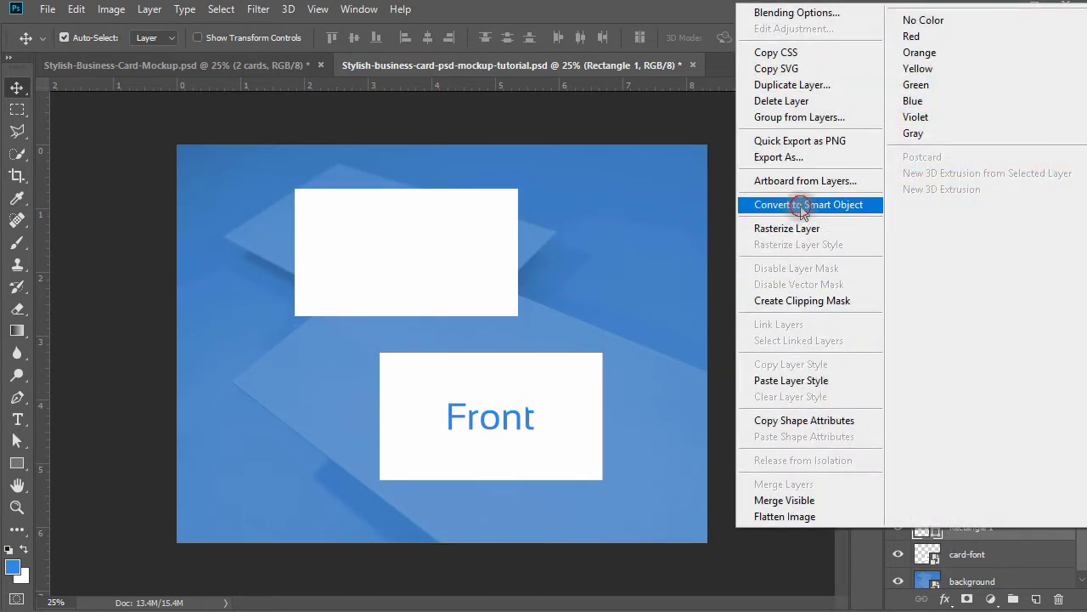
click(803, 205)
double_click(971, 527)
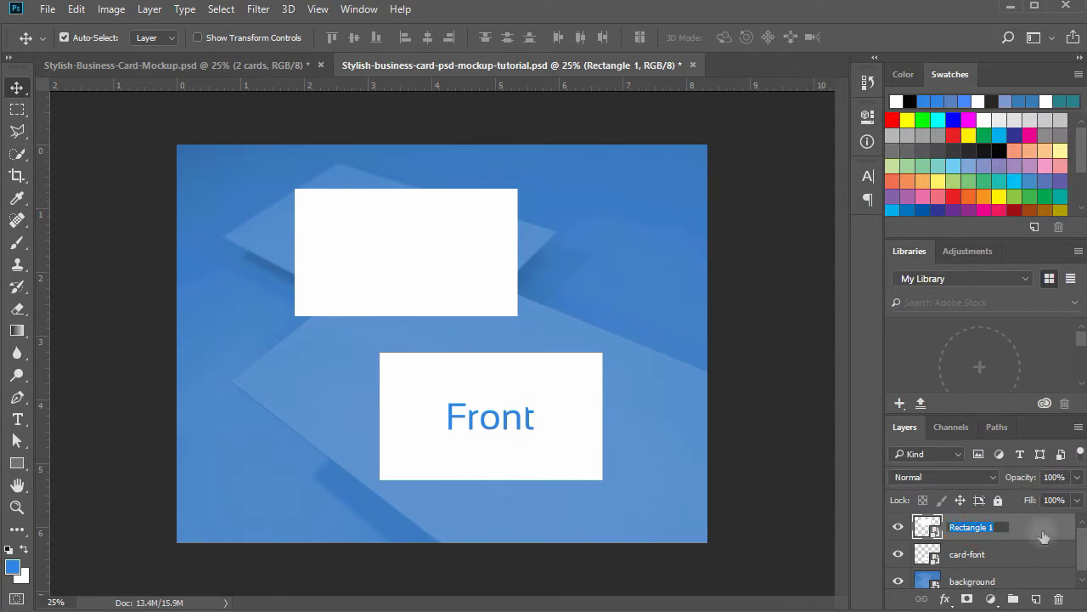
text(card-back)
key(Return)
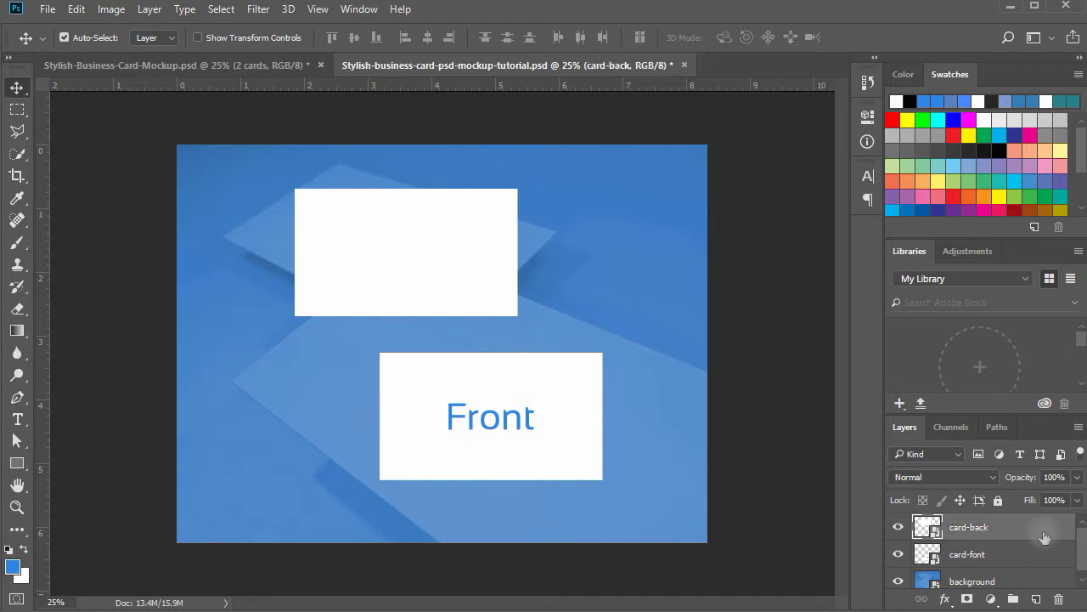
Add the text "Back" inside the card-back smart object and place it near the middle of the card
double_click(928, 526)
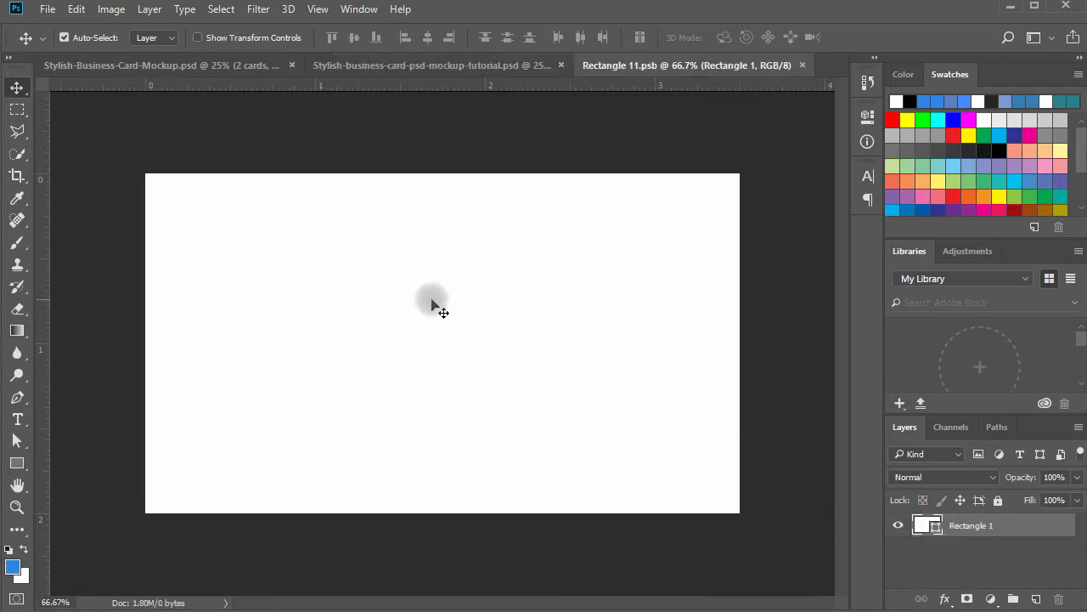
key(t)
click(379, 312)
text(Back)
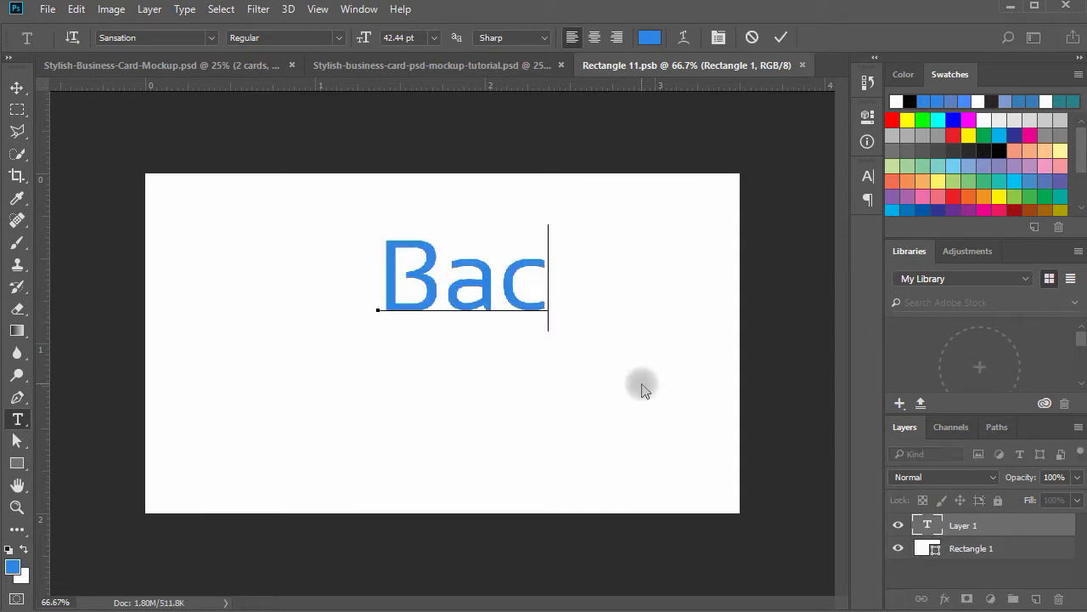
key(ctrl+Return)
key(v)
drag(549, 308, 494, 342)
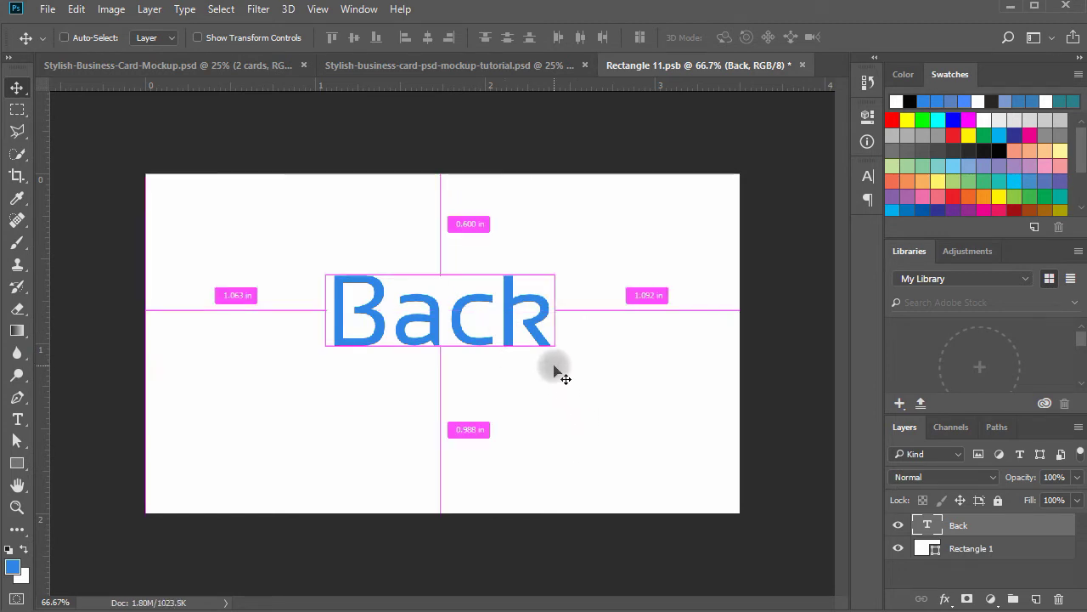
Save and close the card-back smart object's contents, and shift the card over the smaller card in the mockup image
key(ctrl+s)
key(ctrl+w)
drag(462, 254, 357, 281)
Reopen the card-back contents to center the "Back" text vertically, close them, and reposition the card over the smaller card
double_click(932, 527)
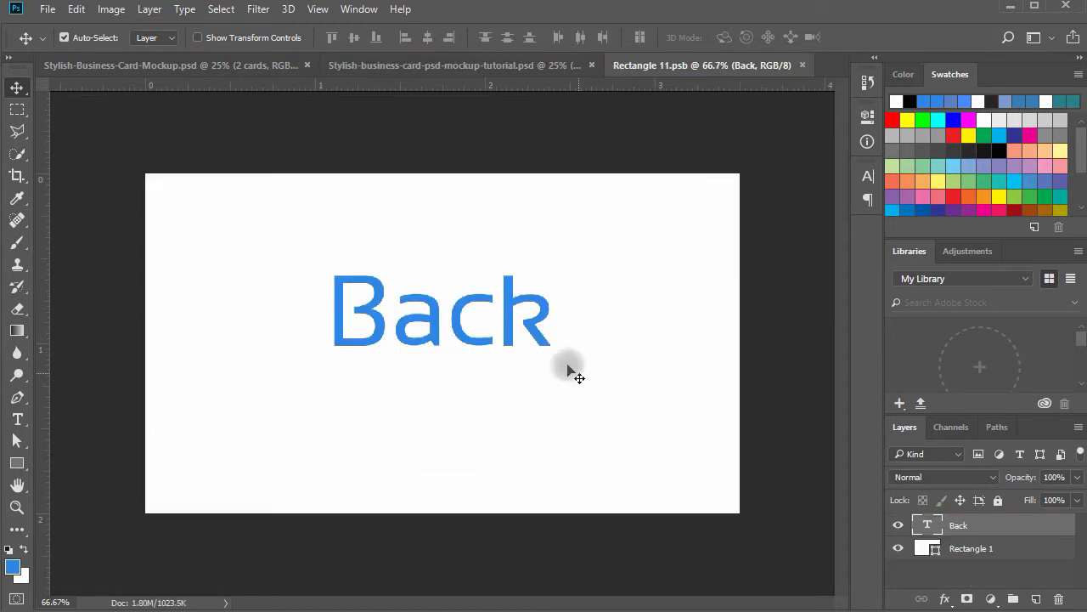
drag(512, 332, 504, 353)
key(ctrl+w)
drag(347, 281, 422, 287)
key(F9)
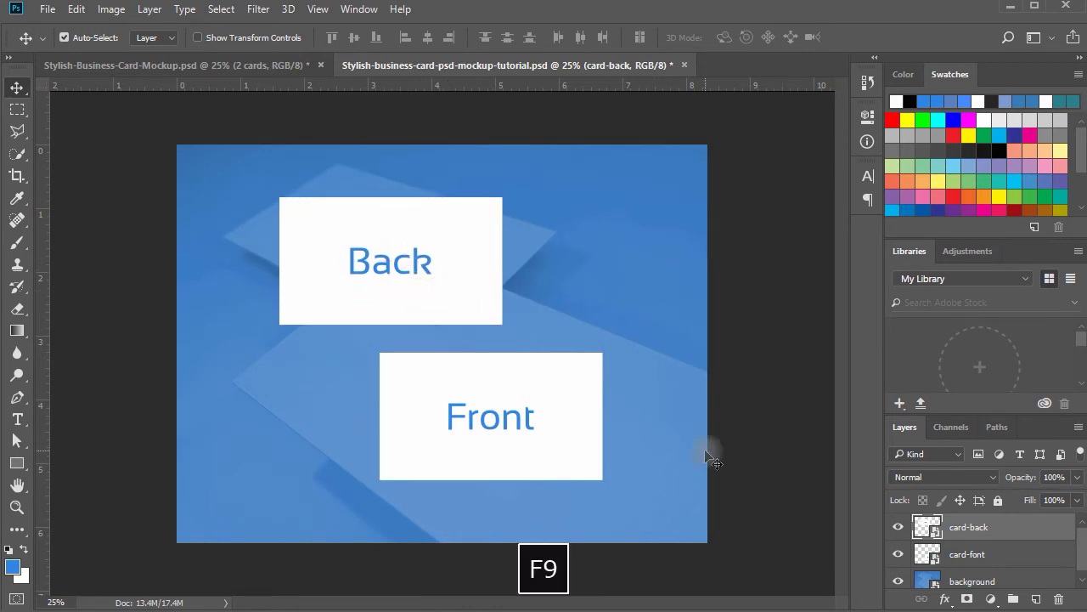
Reposition the "Front" card over the larger card and move the "Back" card to the image's upper-right area
drag(484, 411, 517, 425)
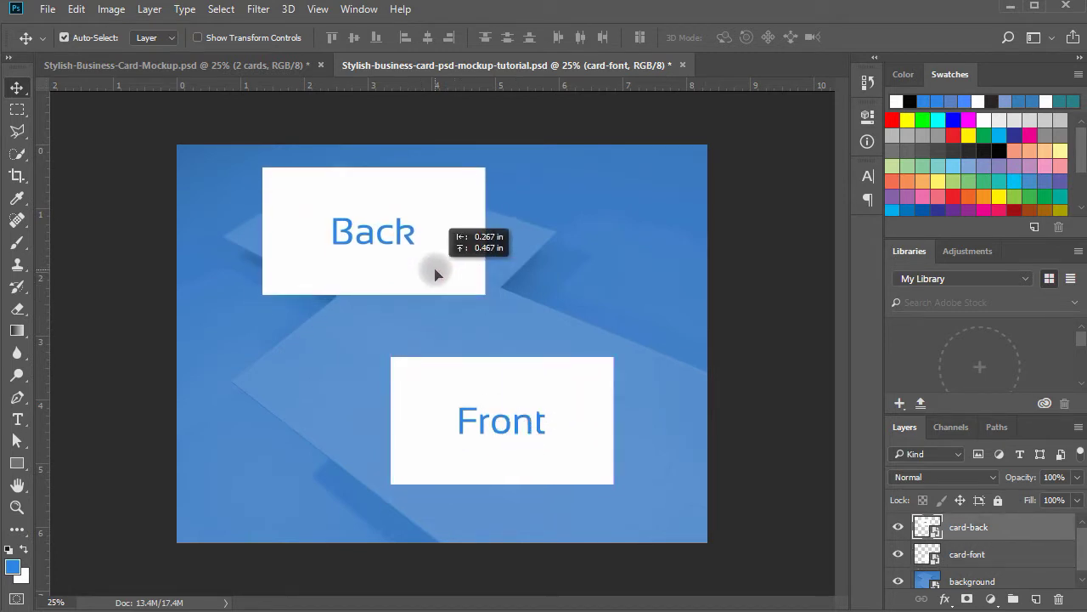
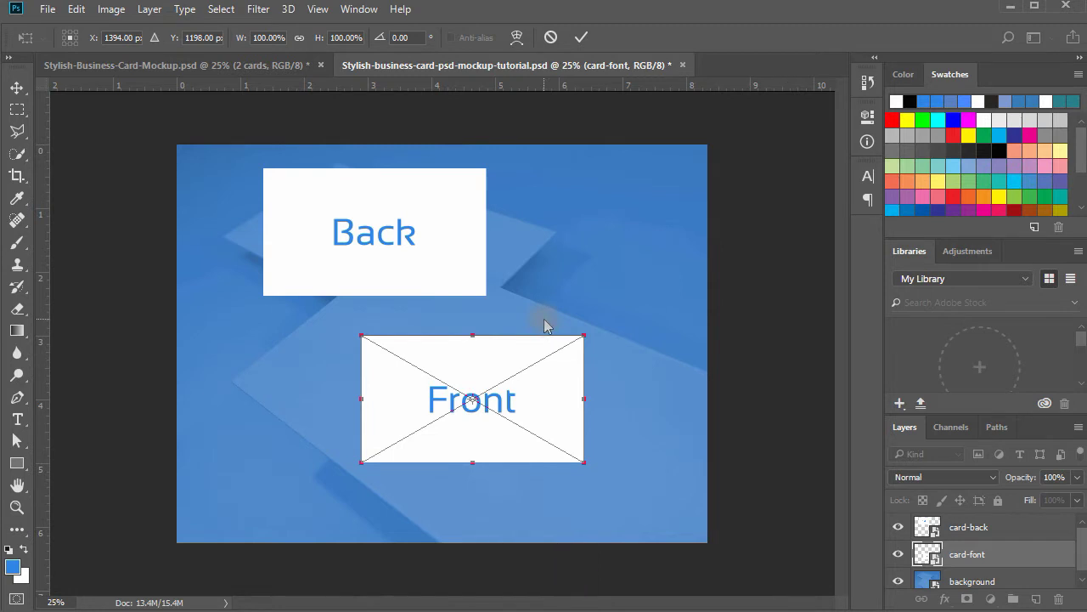
key(Escape)
drag(374, 242, 568, 237)
Distort the card-font layer by pulling its four corners toward the outline of the larger card in the image
click(76, 8)
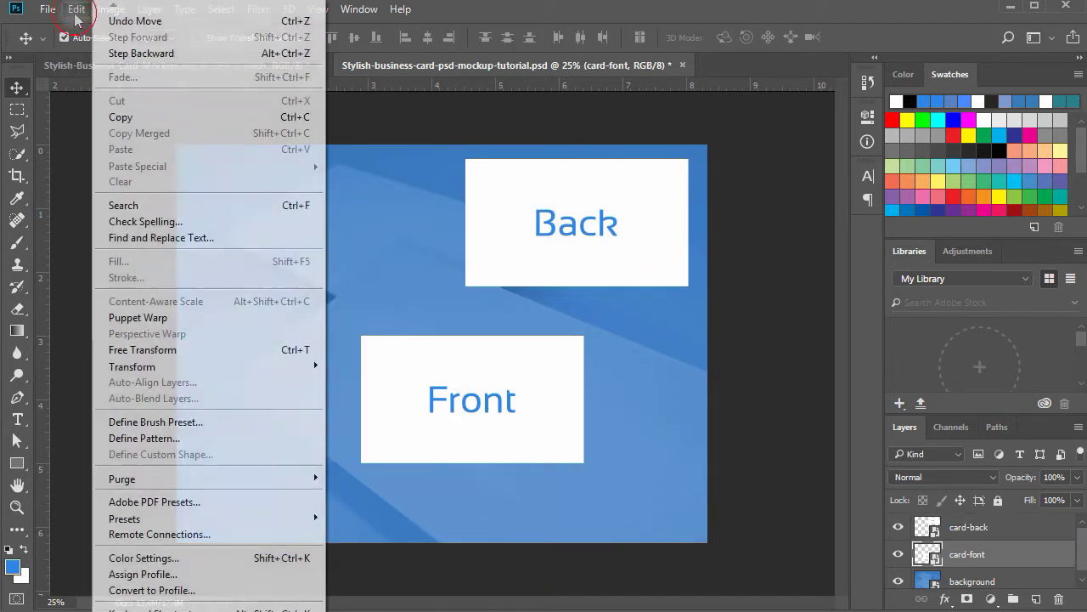
mouse_move(202, 374)
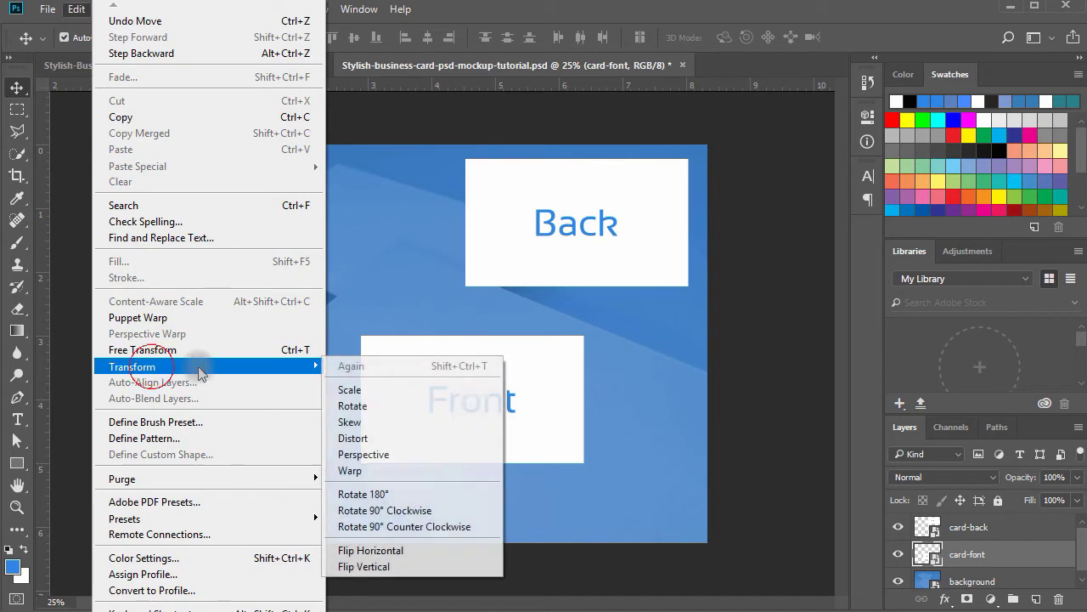
click(355, 443)
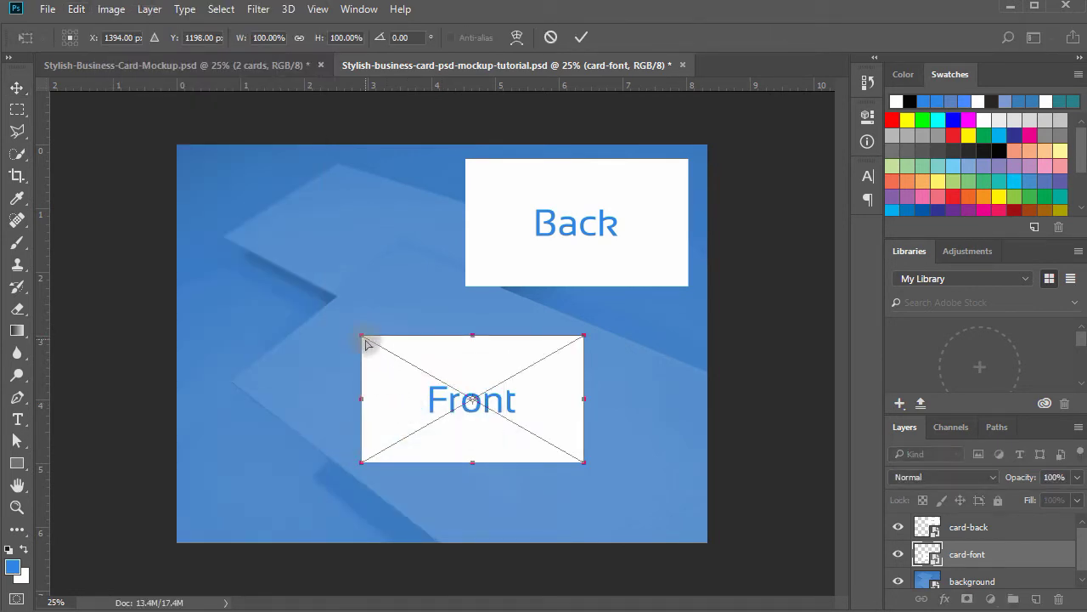
drag(362, 338, 401, 244)
drag(362, 464, 230, 380)
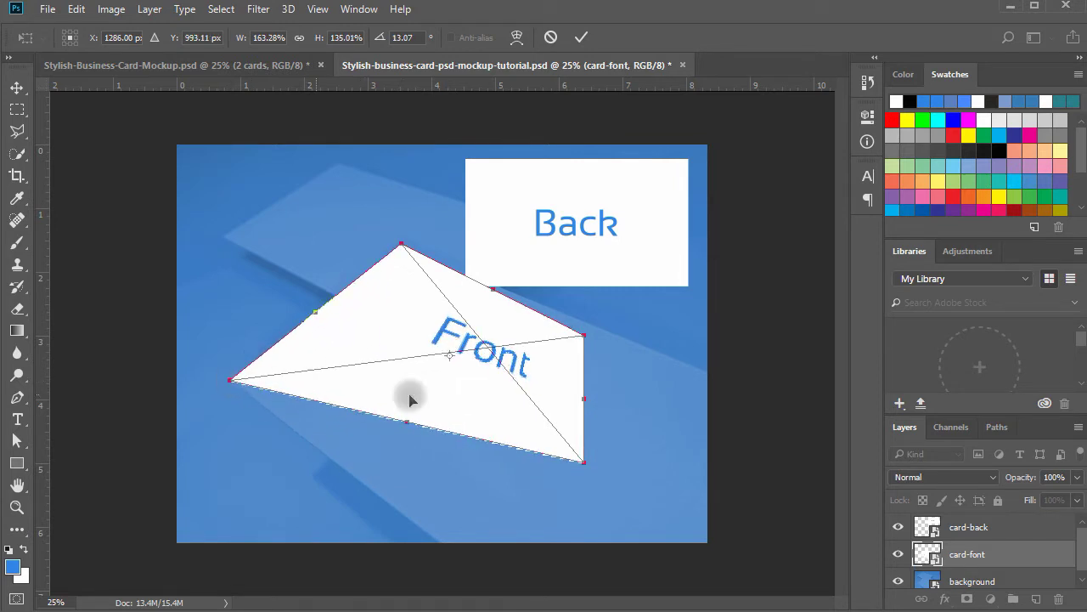
drag(584, 335, 744, 386)
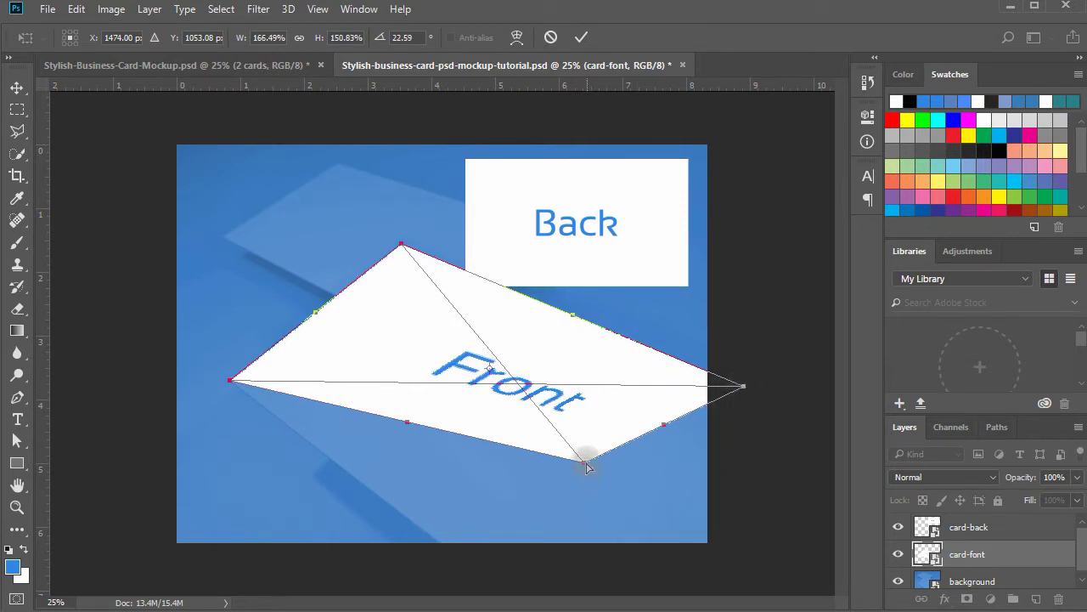
drag(576, 476, 572, 609)
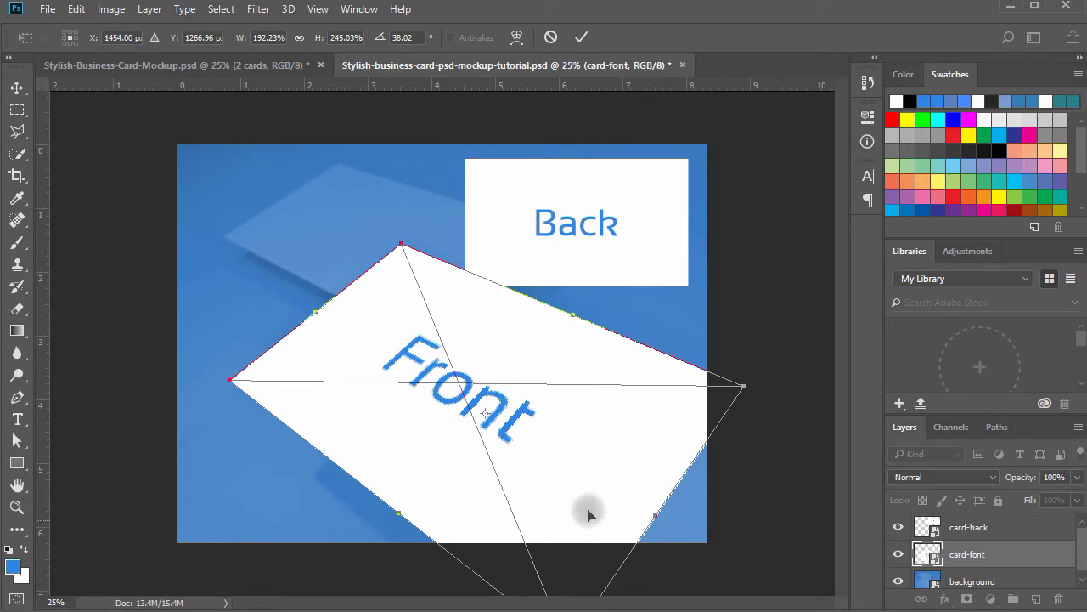
Extend the "Front" card's right and lower corners beyond the canvas so its edges follow the larger card's sides
key(ctrl+minus)
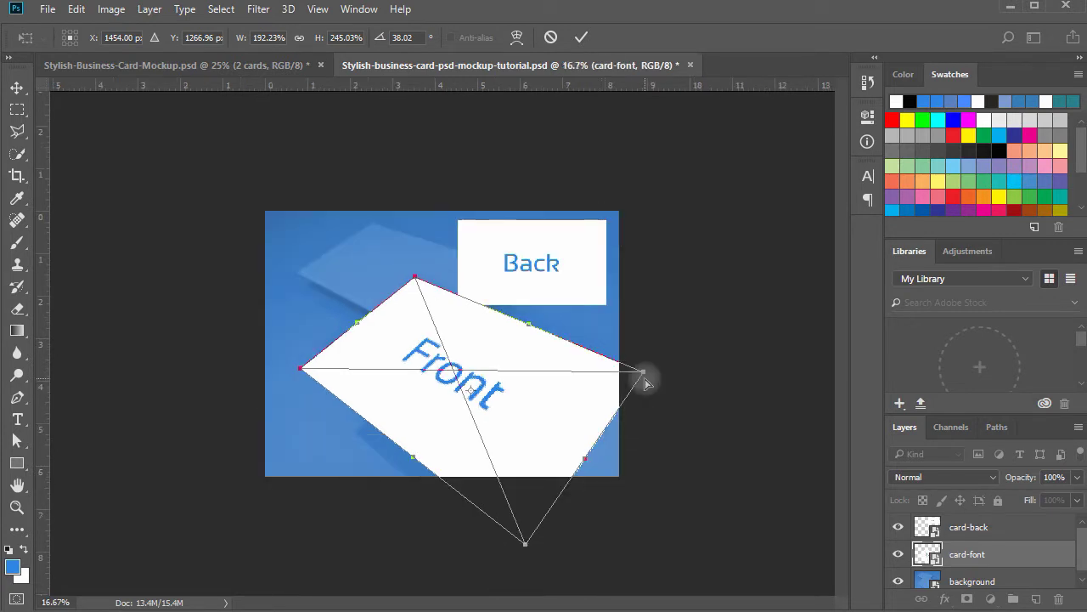
drag(646, 374, 720, 407)
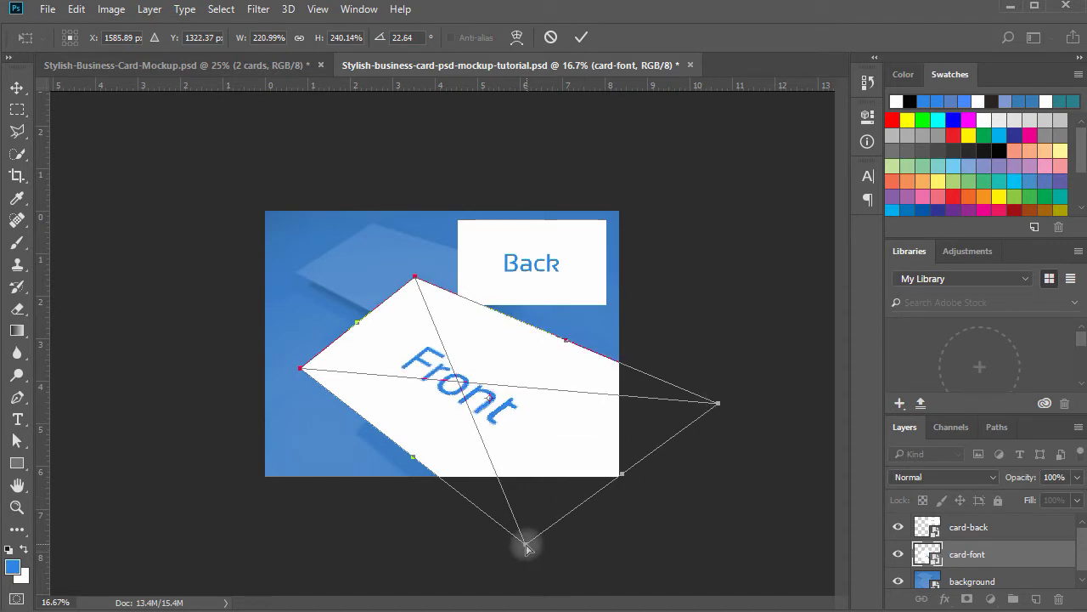
drag(527, 548, 534, 296)
ctrl+click(498, 472)
ctrl+click(485, 498)
drag(559, 442, 560, 445)
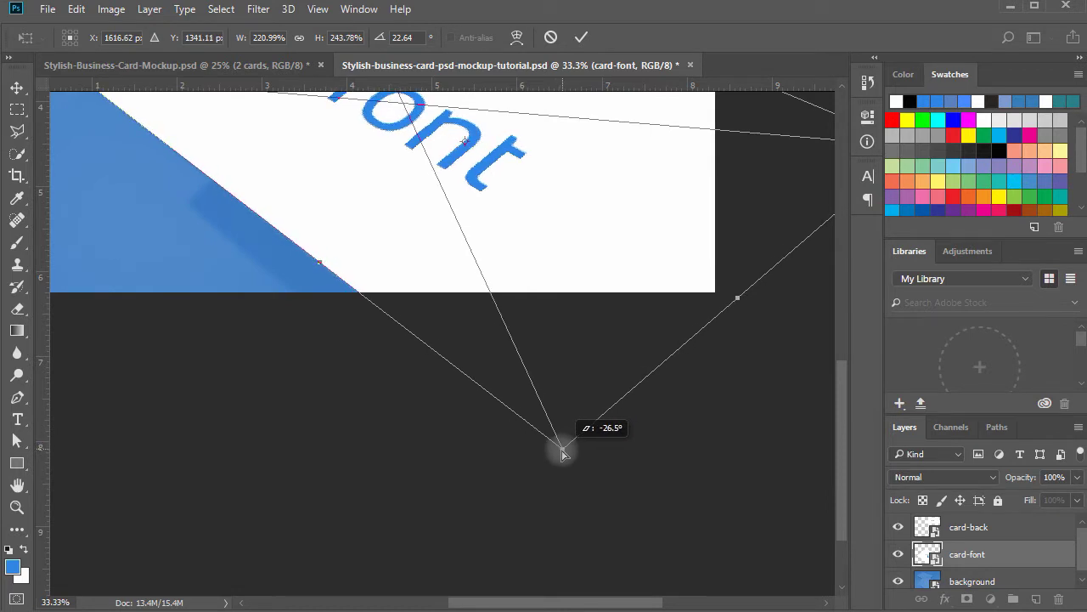
key(space)
drag(626, 294, 480, 474)
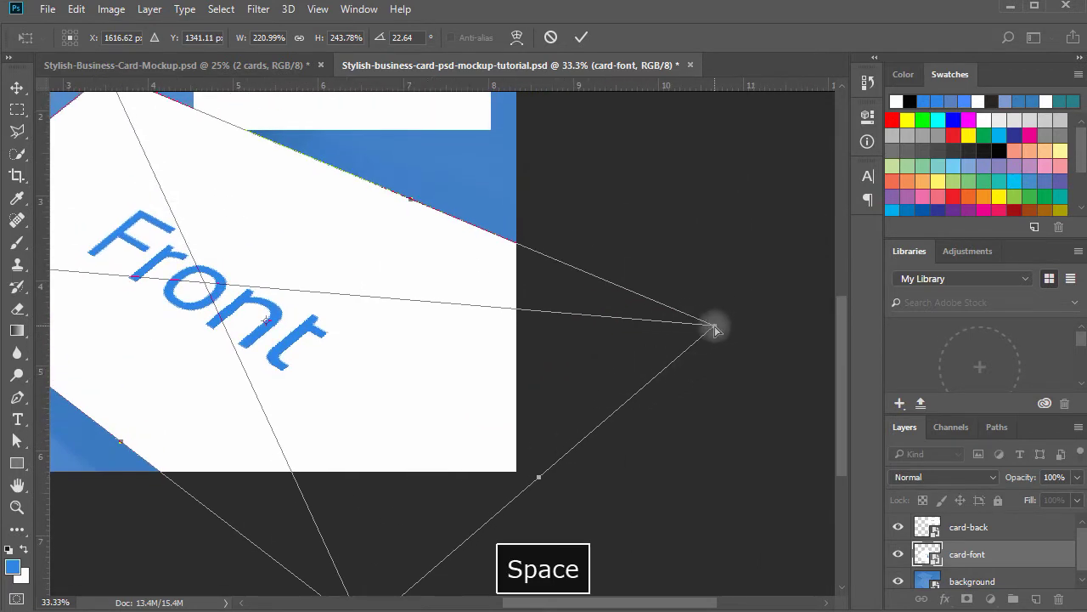
drag(714, 330, 724, 334)
Fine-tune the "Front" card's left and top corners to match the larger card's corners exactly
key(space)
drag(534, 311, 685, 416)
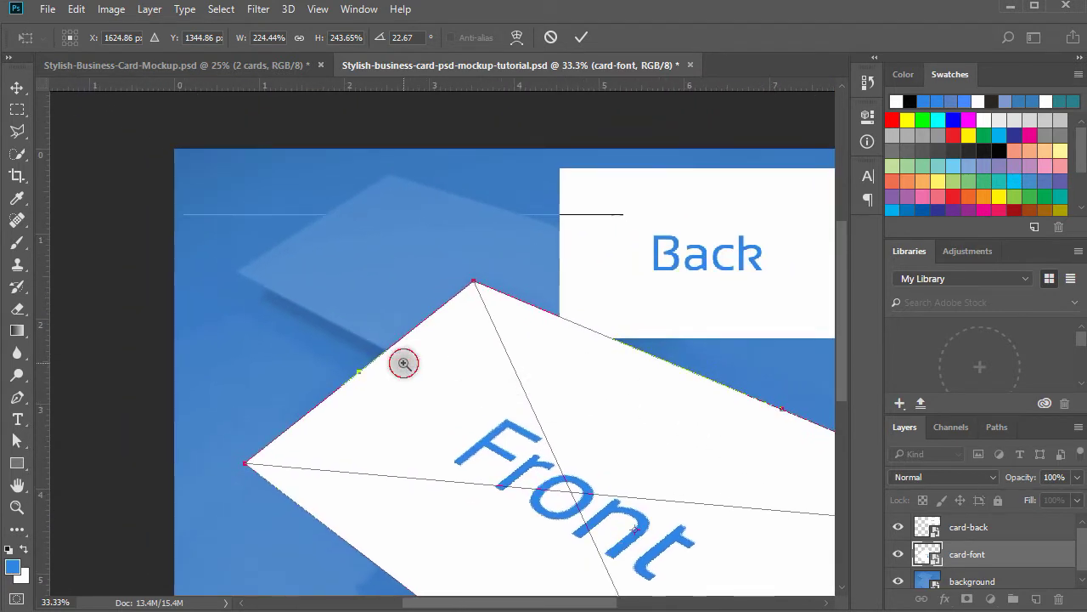
ctrl+click(358, 397)
ctrl+click(269, 461)
key(space)
drag(214, 515, 391, 403)
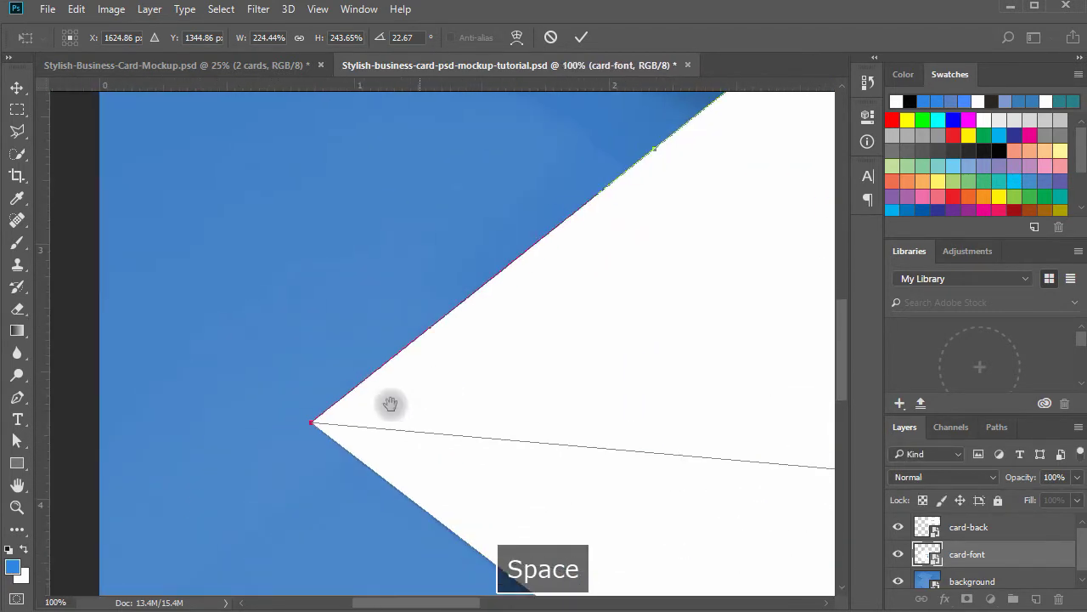
mouse_move(314, 422)
mouse_down()
mouse_move(332, 427)
mouse_move(323, 429)
mouse_up()
key(space)
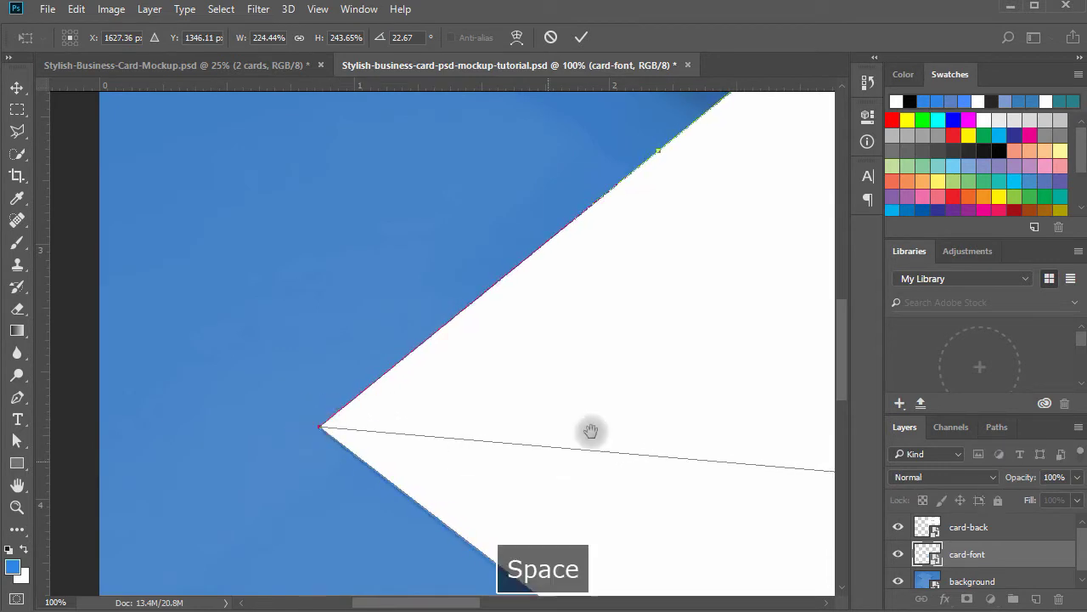
drag(587, 433, 303, 539)
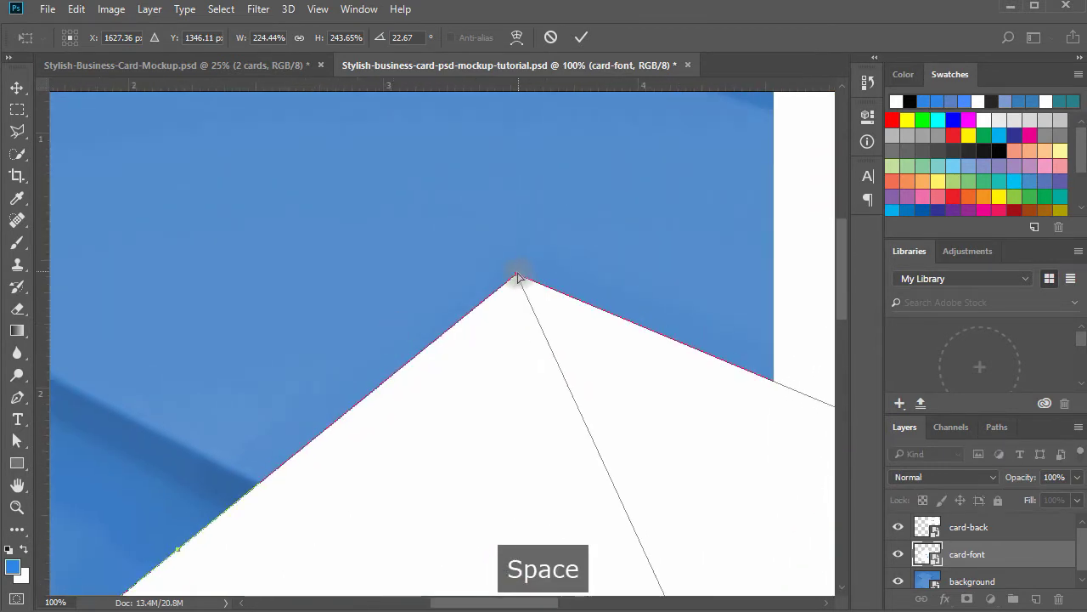
mouse_move(518, 277)
mouse_down()
mouse_move(494, 435)
mouse_move(510, 383)
mouse_move(509, 291)
mouse_up()
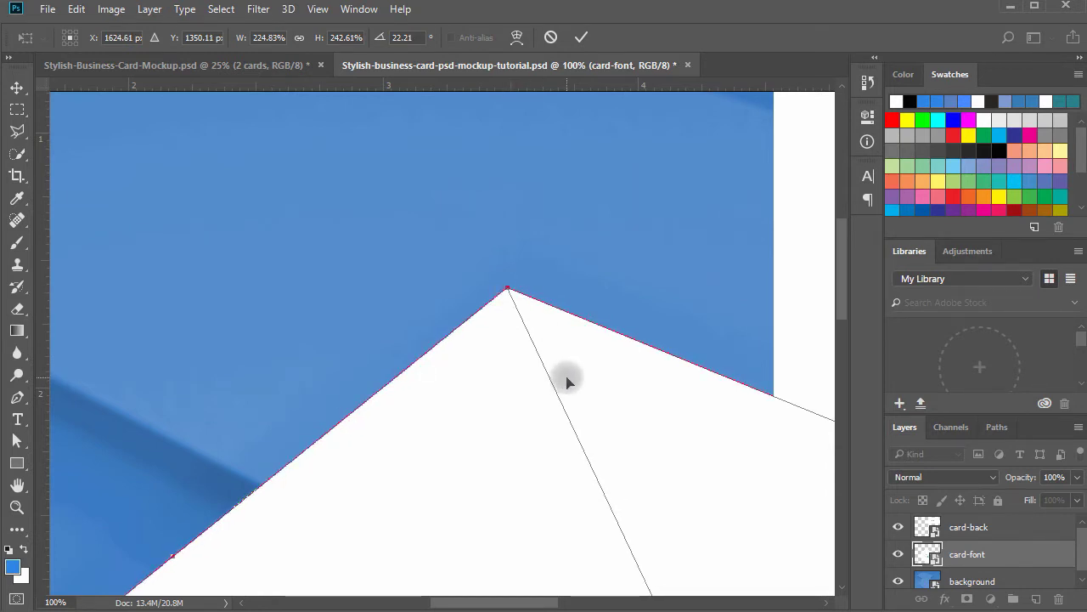
Apply the distortion to the "Front" card and save the mockup document
key(ctrl+minus)
key(ctrl+minus)
key(ctrl+minus)
key(ctrl+minus)
key(ctrl+minus)
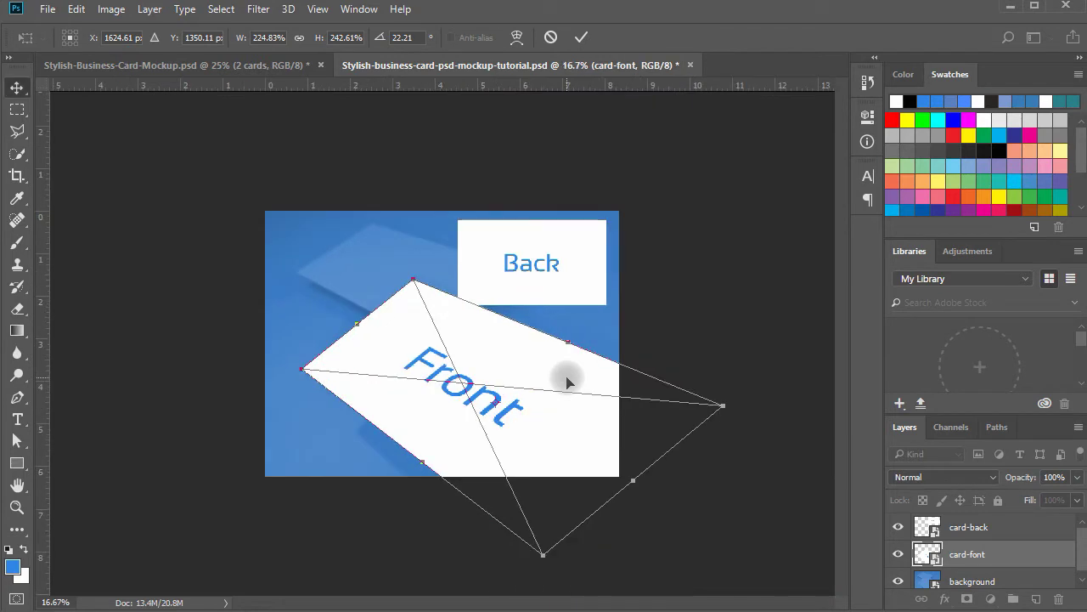
key(Return)
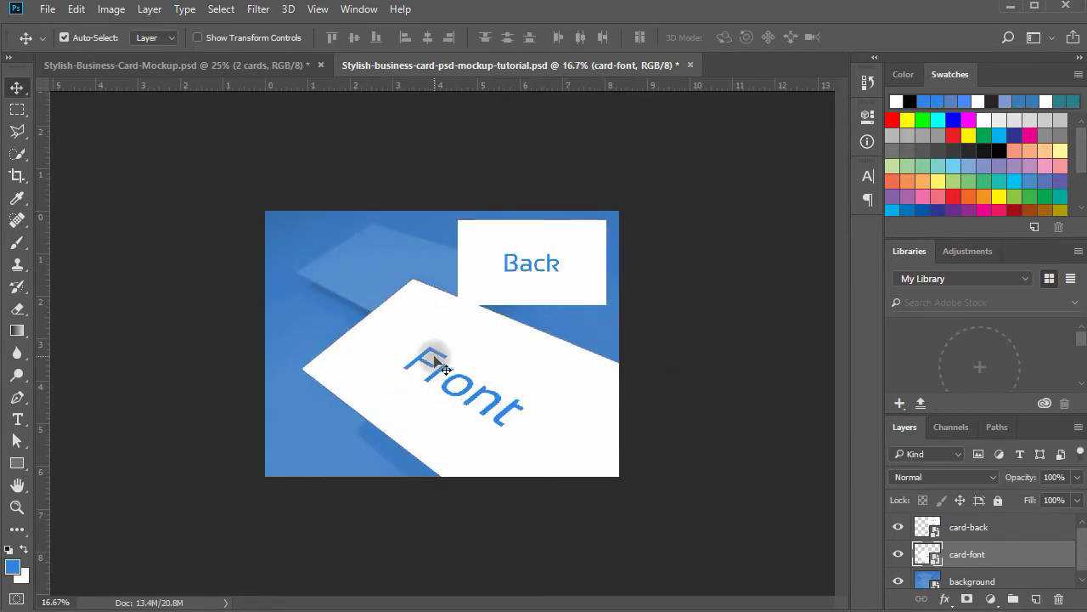
key(ctrl+s)
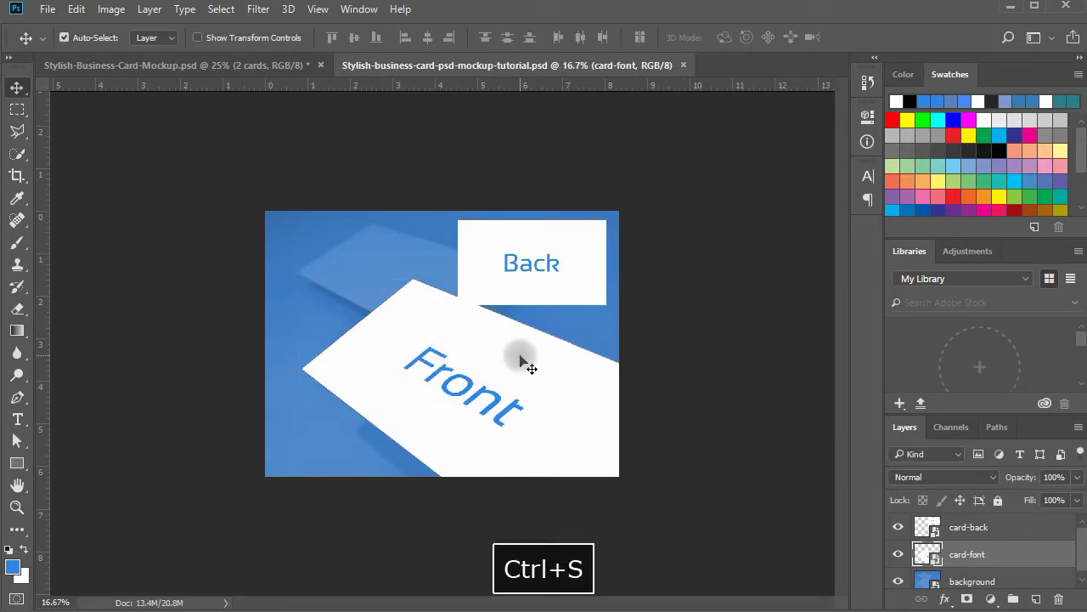
Move the "Back" card nearer the smaller card and distort it, pulling its corners toward that card's outline
ctrl+click(493, 375)
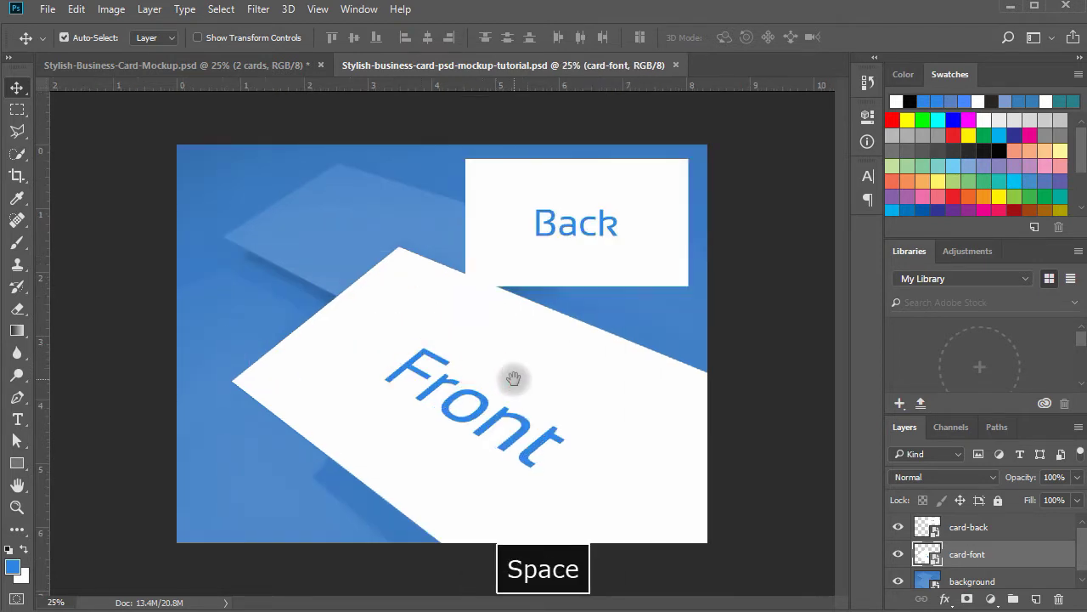
click(596, 249)
drag(636, 294, 539, 309)
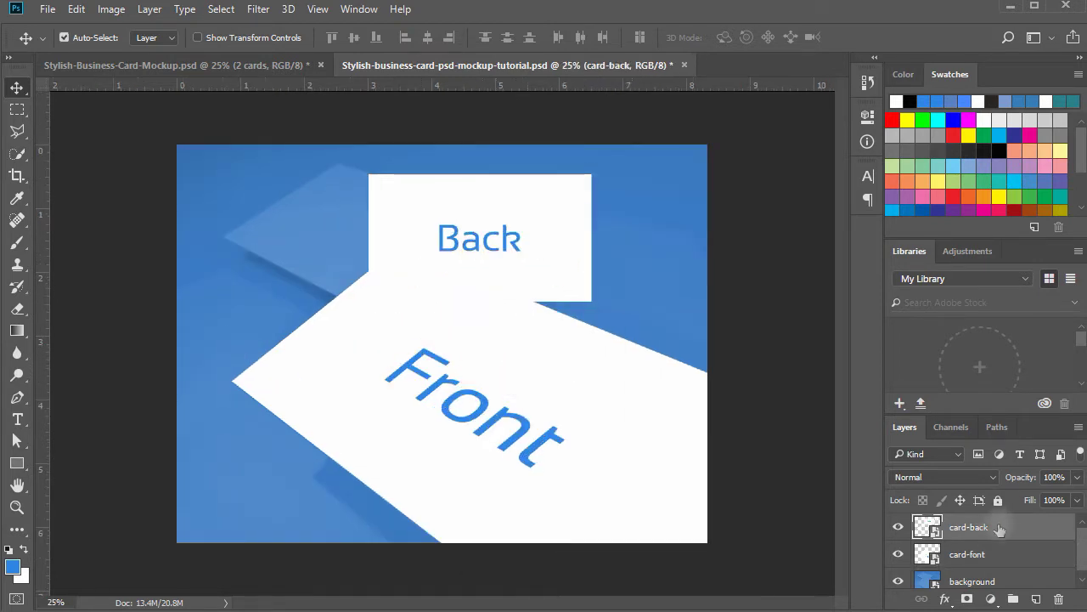
click(77, 9)
mouse_move(310, 367)
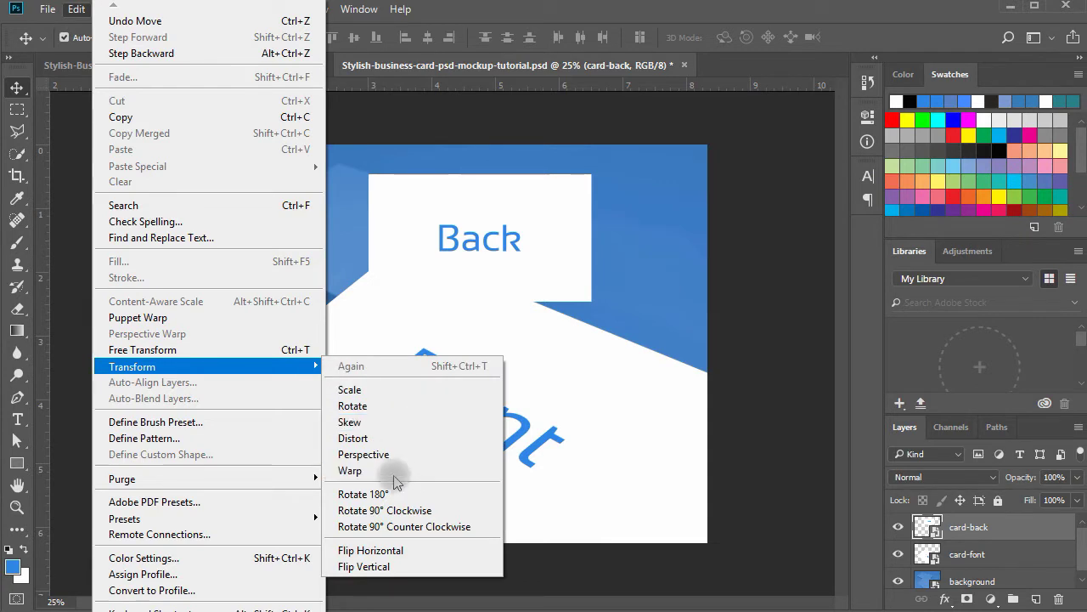
click(352, 437)
drag(437, 228, 337, 161)
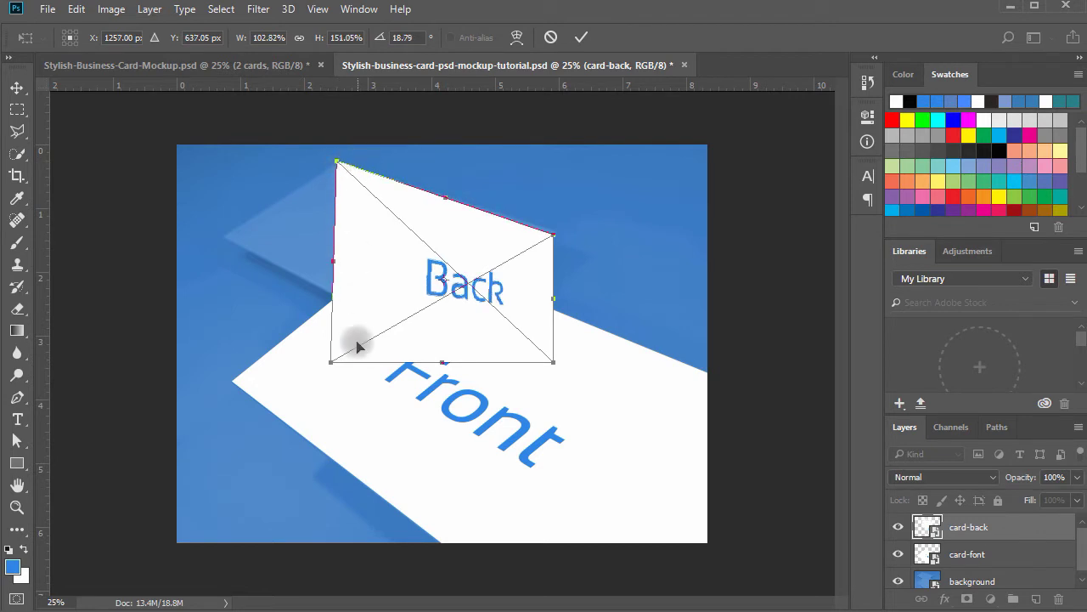
drag(331, 363, 223, 236)
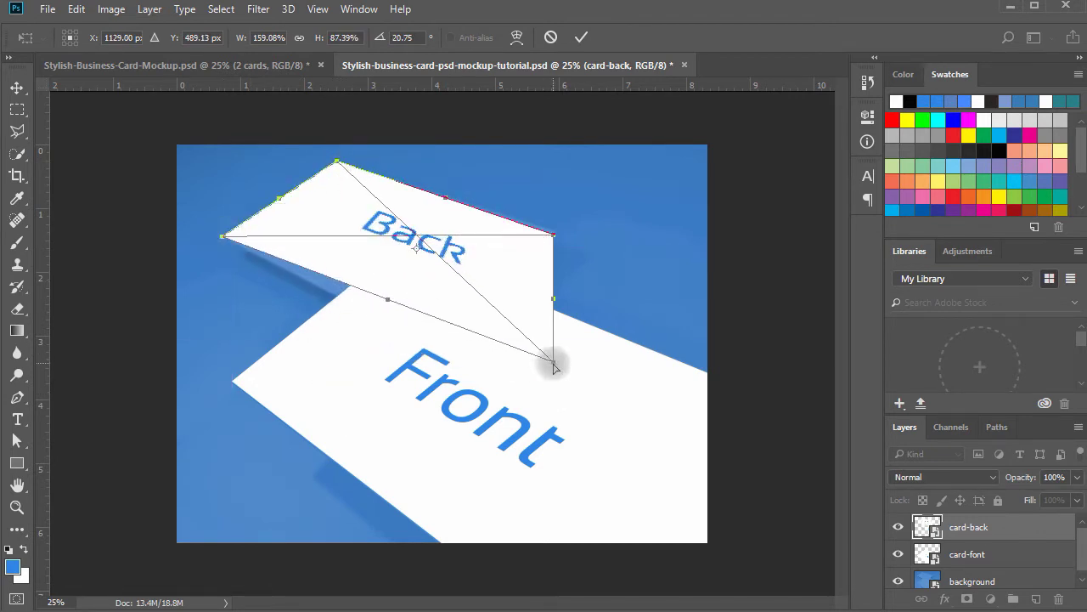
drag(554, 367, 401, 316)
Fine-tune the "Back" card's right and lower corners so its edges line up with the smaller card's sides
key(ctrl+space)
click(537, 259)
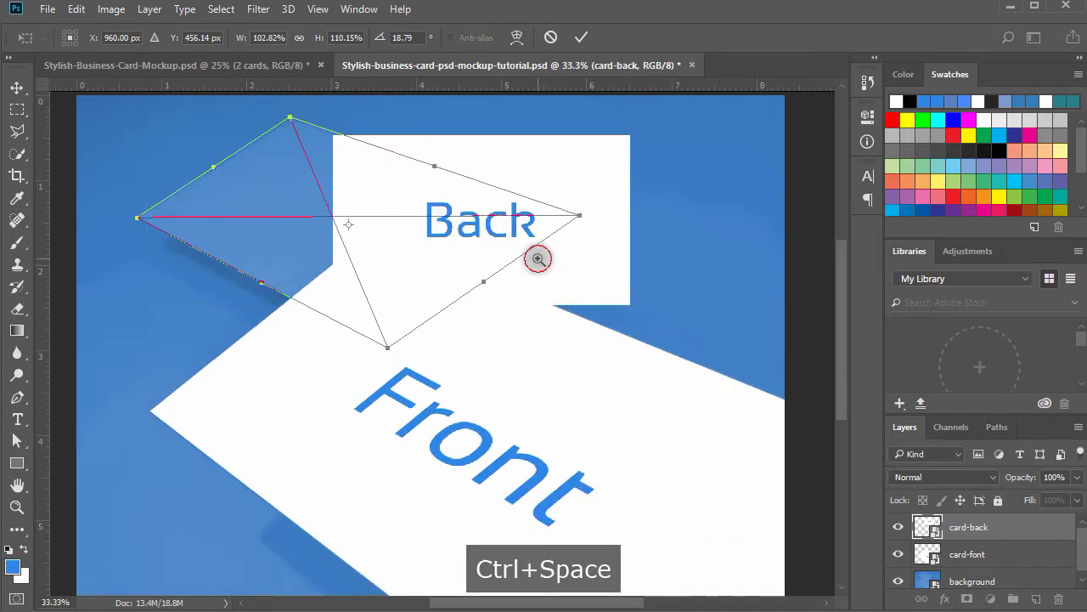
click(537, 258)
drag(587, 223, 538, 318)
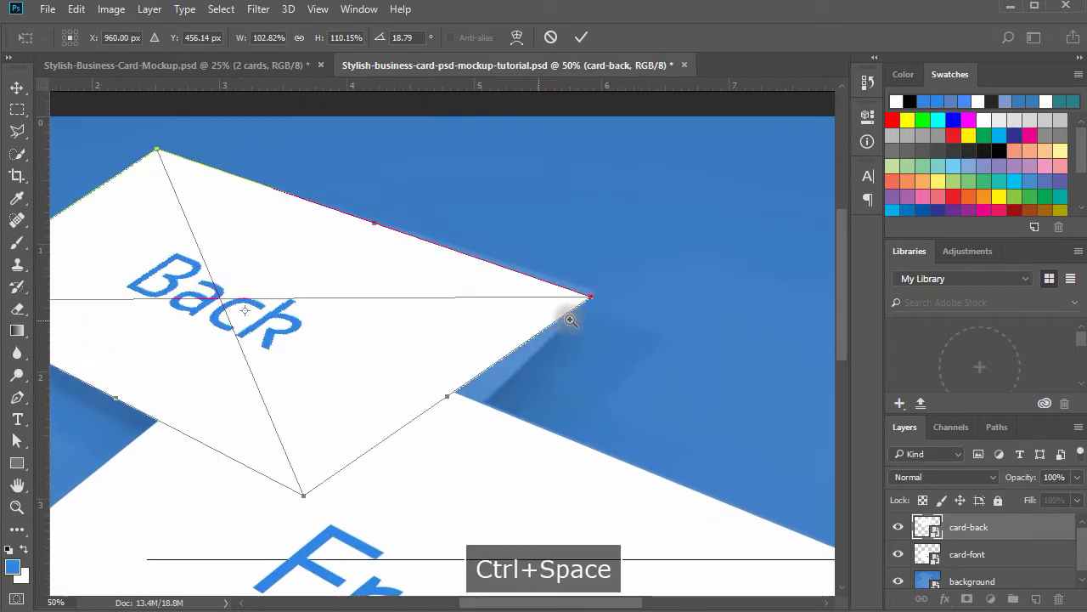
click(571, 319)
drag(608, 293, 617, 285)
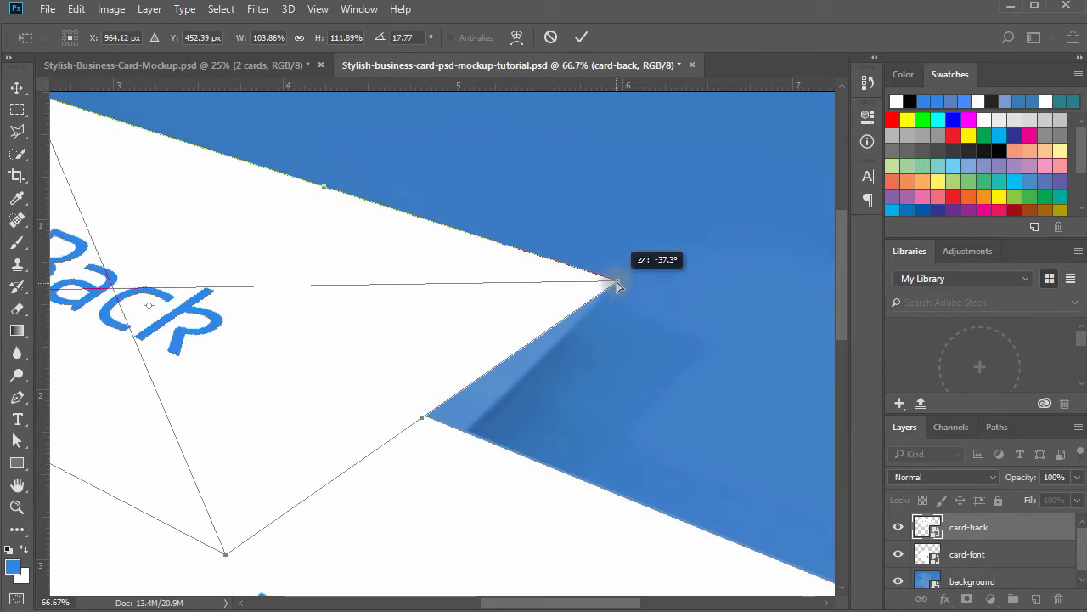
drag(493, 449, 684, 279)
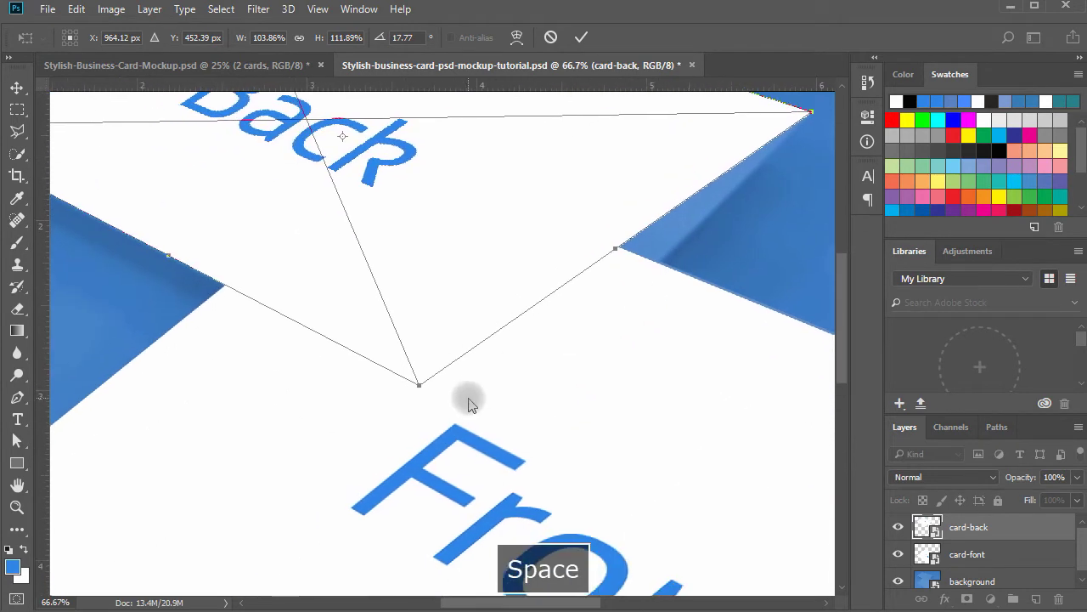
drag(419, 388, 498, 429)
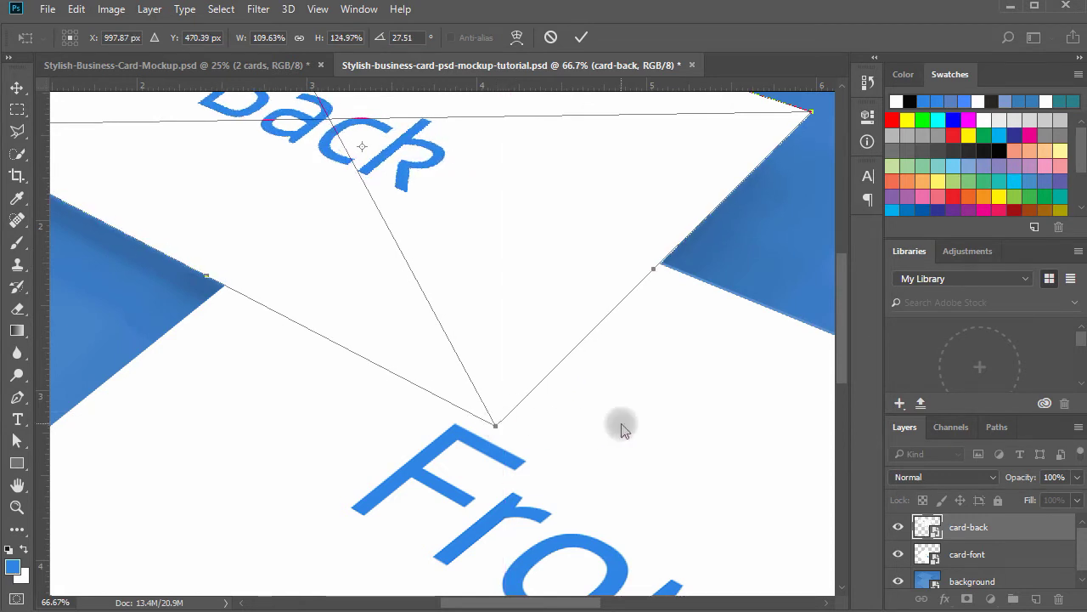
Apply the distortion to the "Back" card
key(ctrl+minus)
key(ctrl+minus)
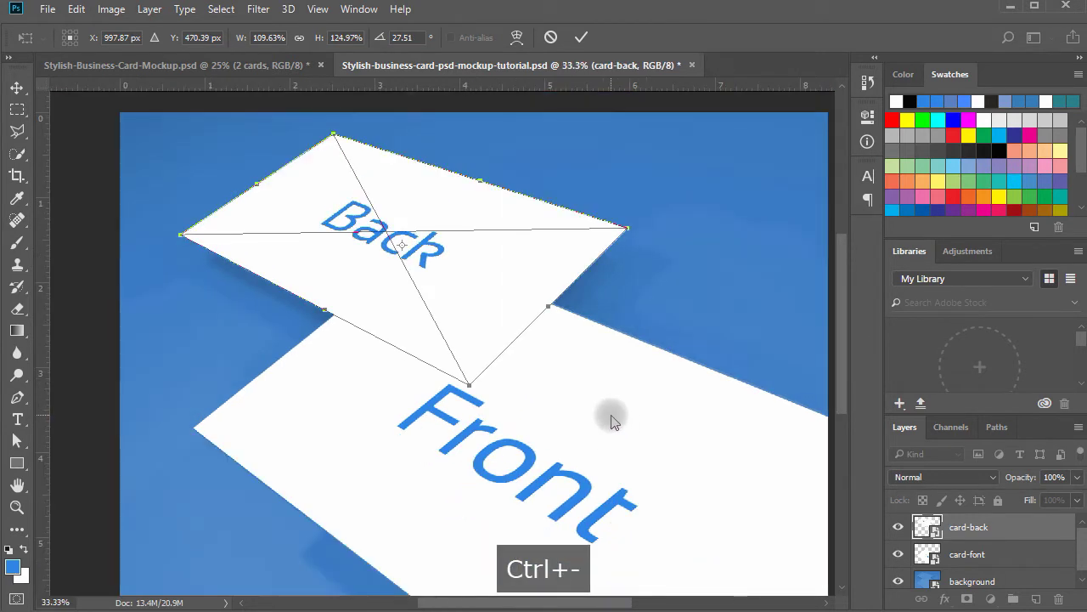
key(Return)
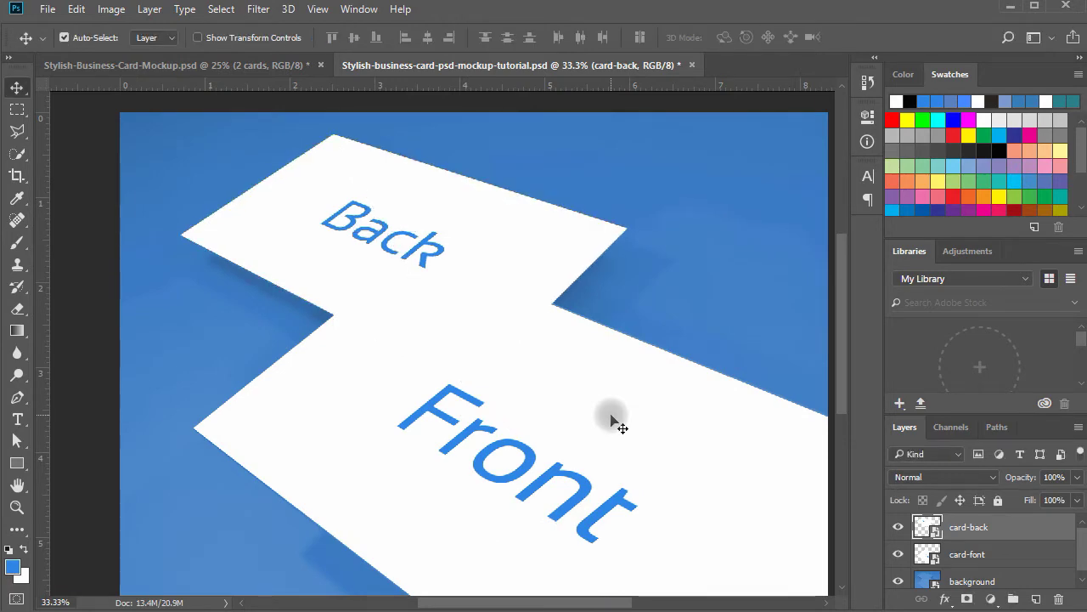
key(ctrl+minus)
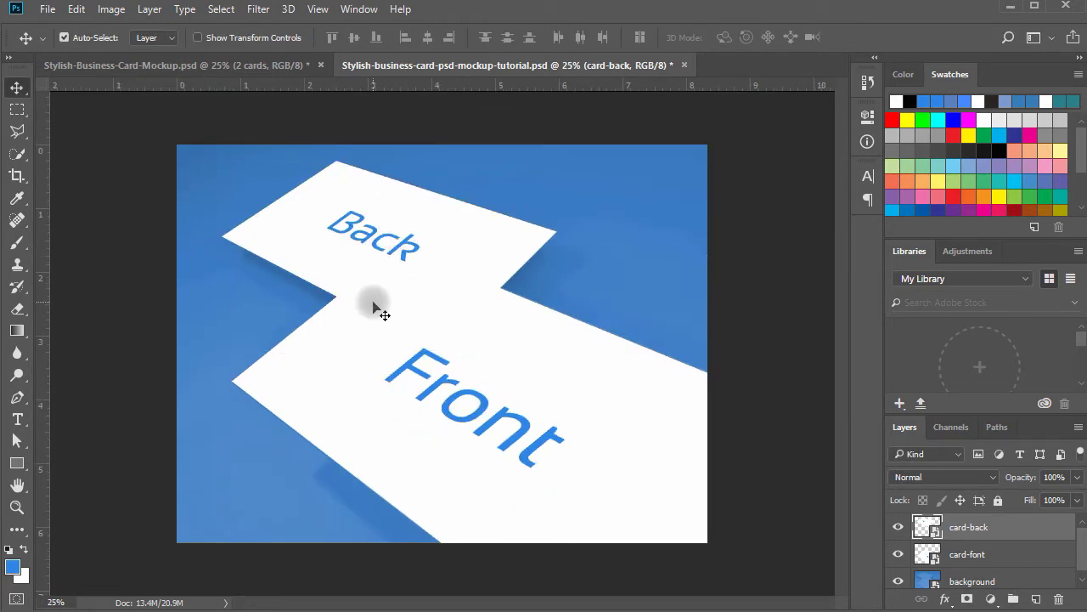
Distort the "Back" card again, shifting its left corner slightly inward to match the smaller card's corner
click(78, 9)
mouse_move(170, 367)
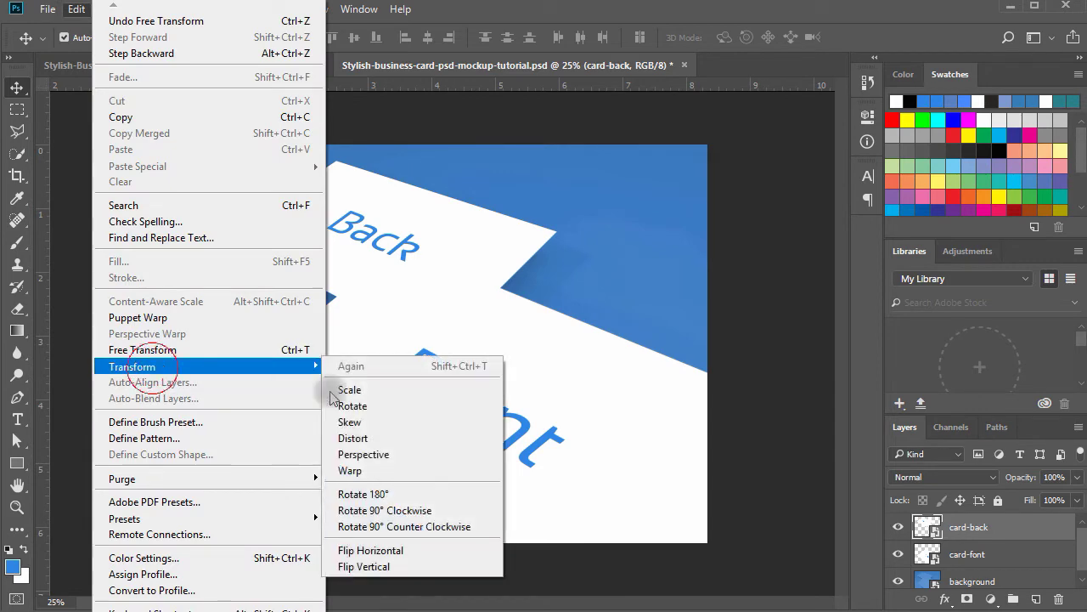
click(357, 438)
key(ctrl+space)
drag(182, 177, 286, 306)
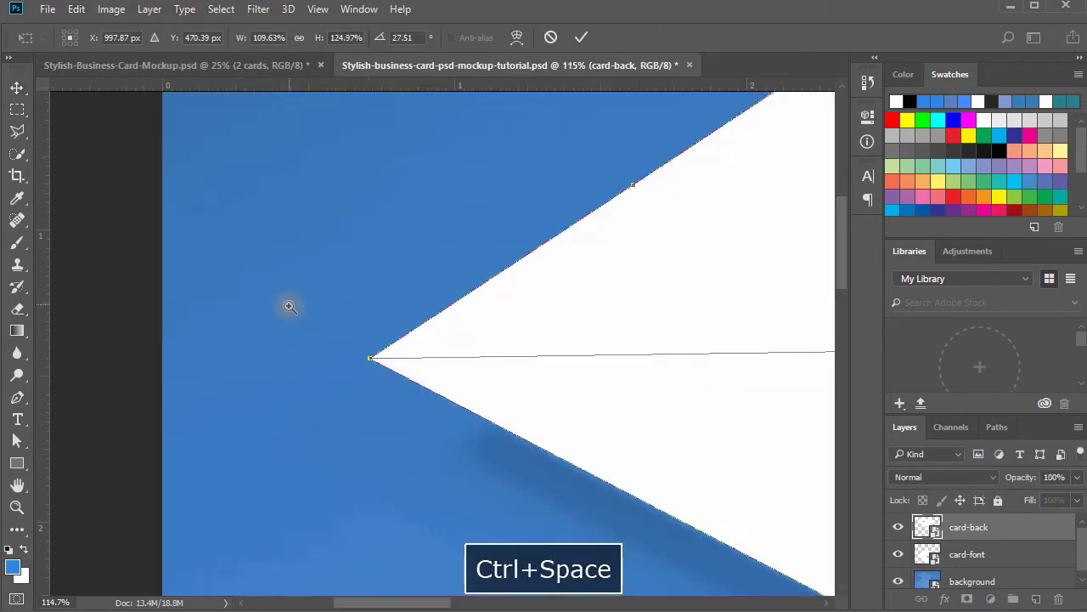
mouse_move(374, 362)
mouse_down()
mouse_move(403, 369)
mouse_move(379, 363)
mouse_up()
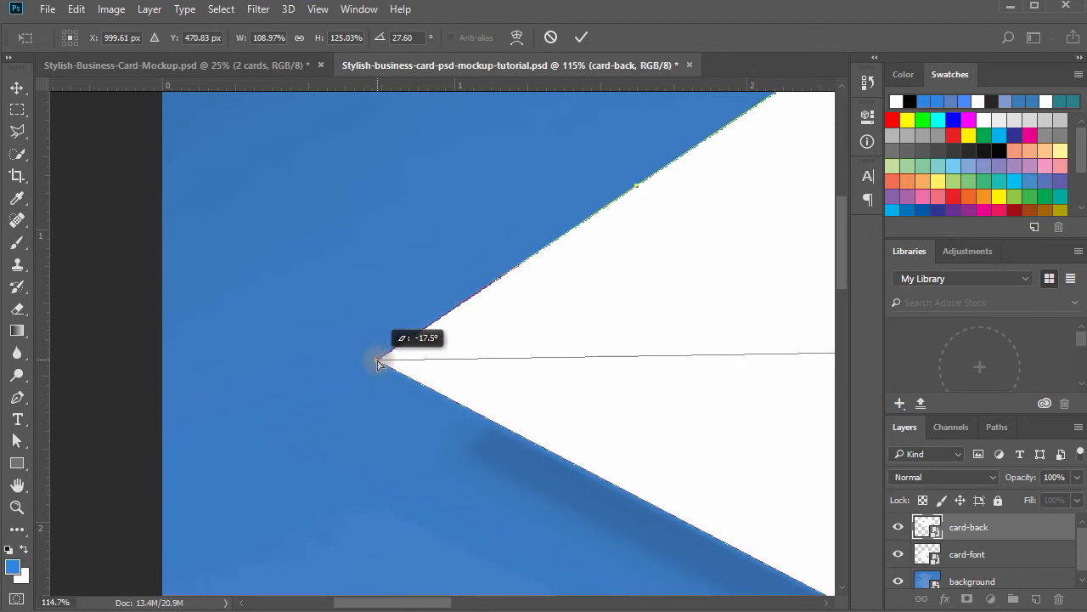
Adjust the "Back" card's top corner to meet the smaller card's corner and apply the distortion
key(space)
drag(653, 235, 397, 430)
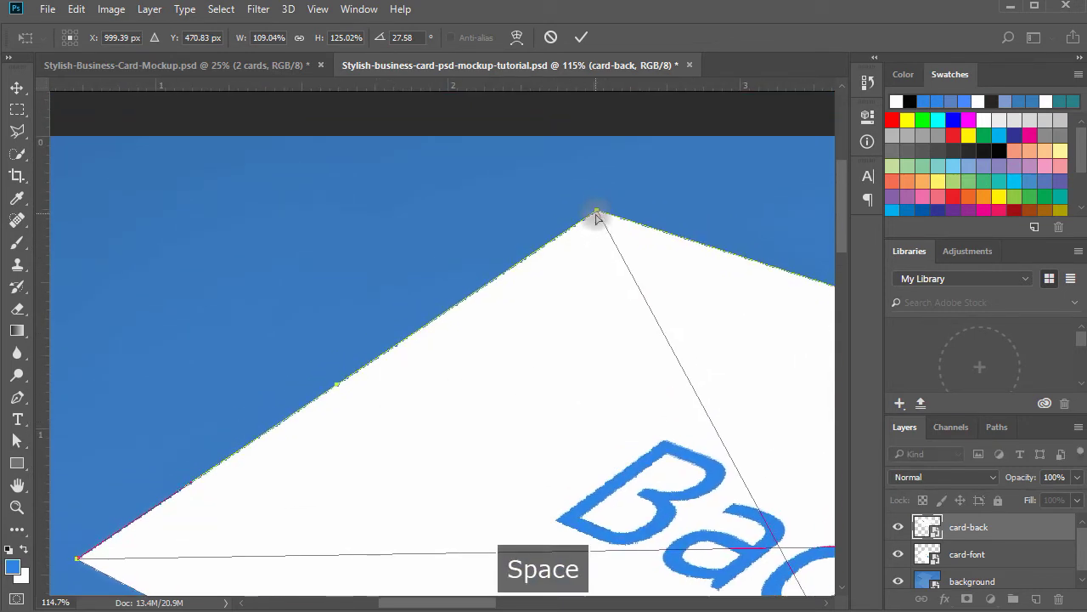
mouse_move(596, 214)
mouse_down()
mouse_move(599, 262)
mouse_move(600, 221)
mouse_up()
key(ctrl+minus)
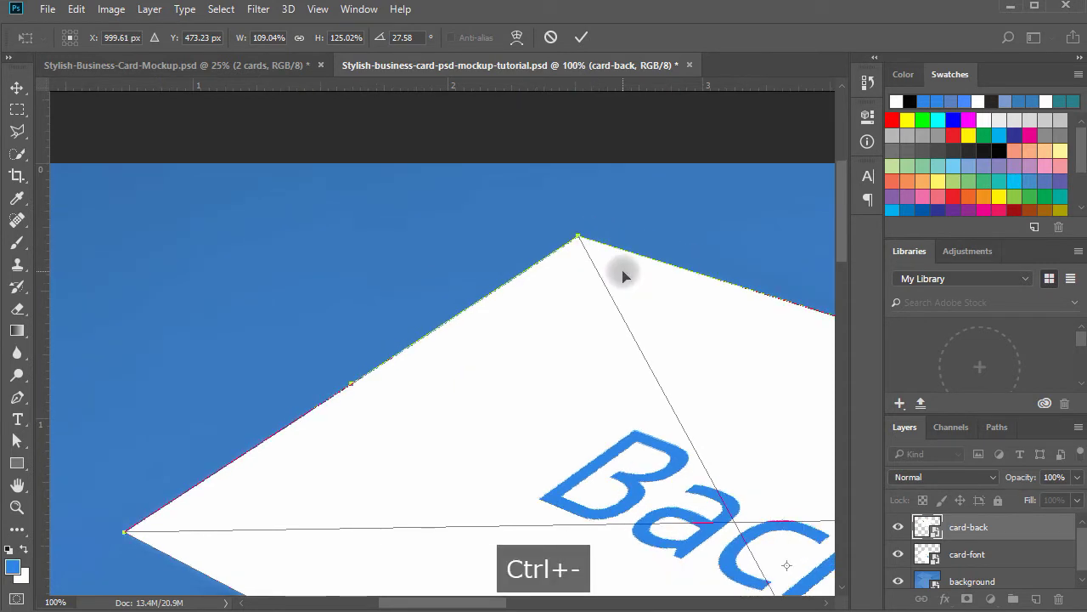
key(ctrl+minus)
key(ctrl+minus)
key(ctrl+minus)
key(ctrl+minus)
key(Return)
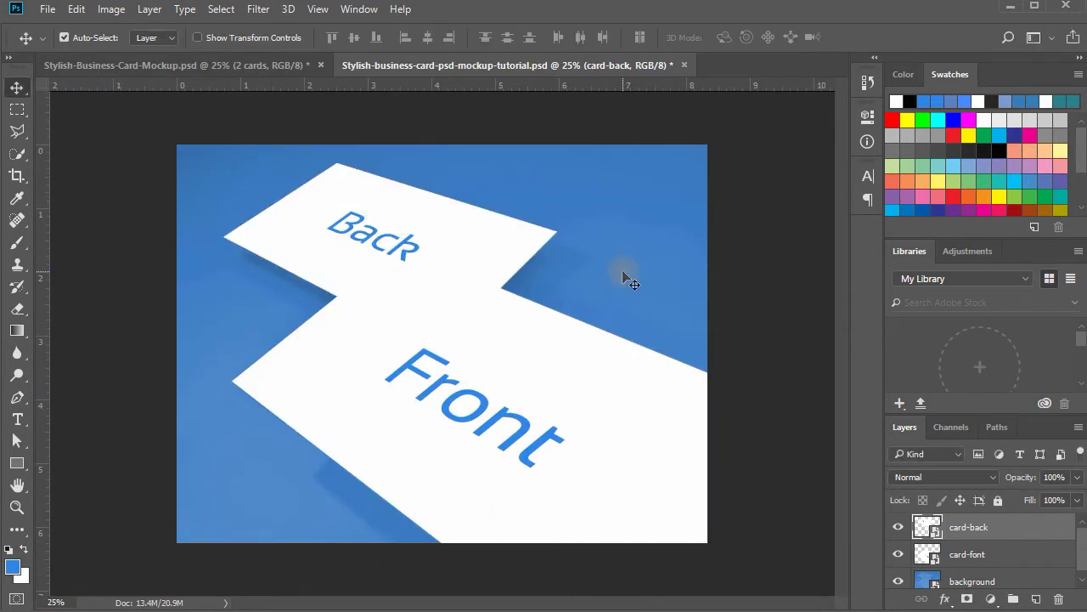
Reorder the layers so that card-font sits above card-back
click(533, 368)
key(ctrl+minus)
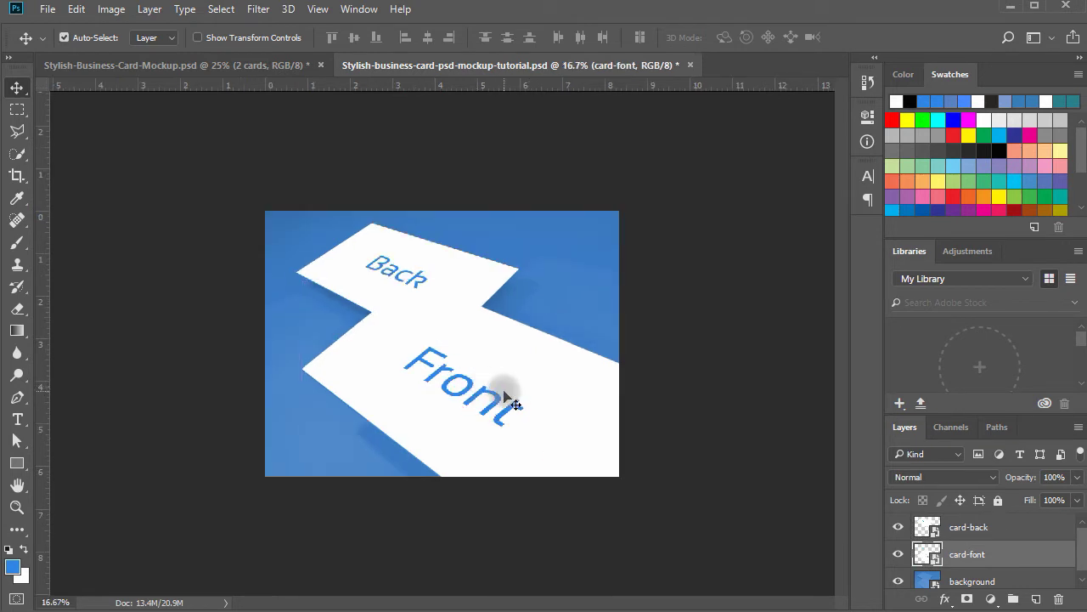
drag(1007, 558, 1011, 528)
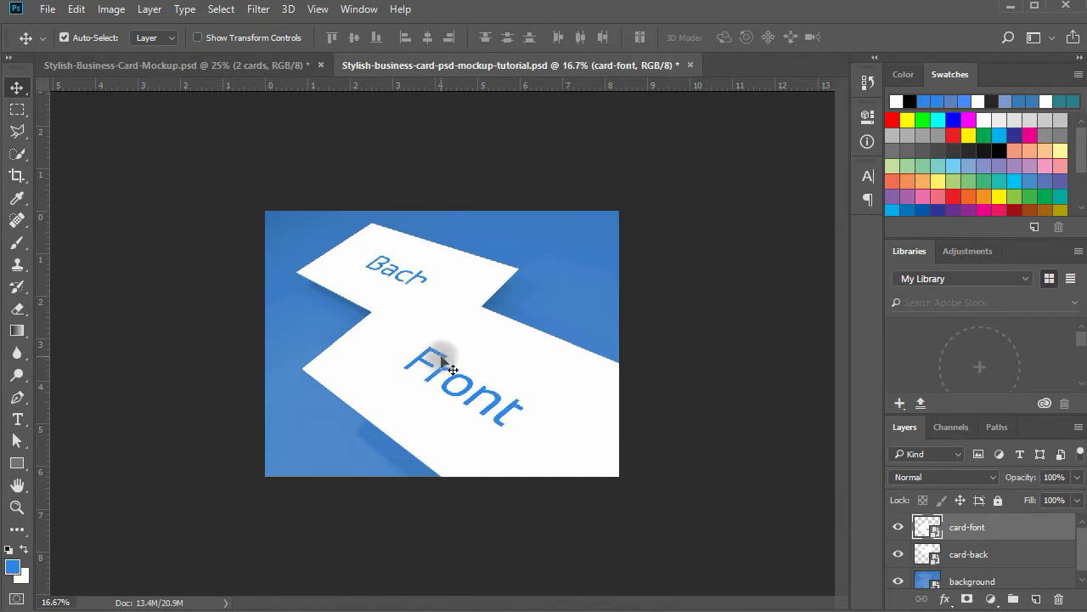
click(395, 263)
click(446, 367)
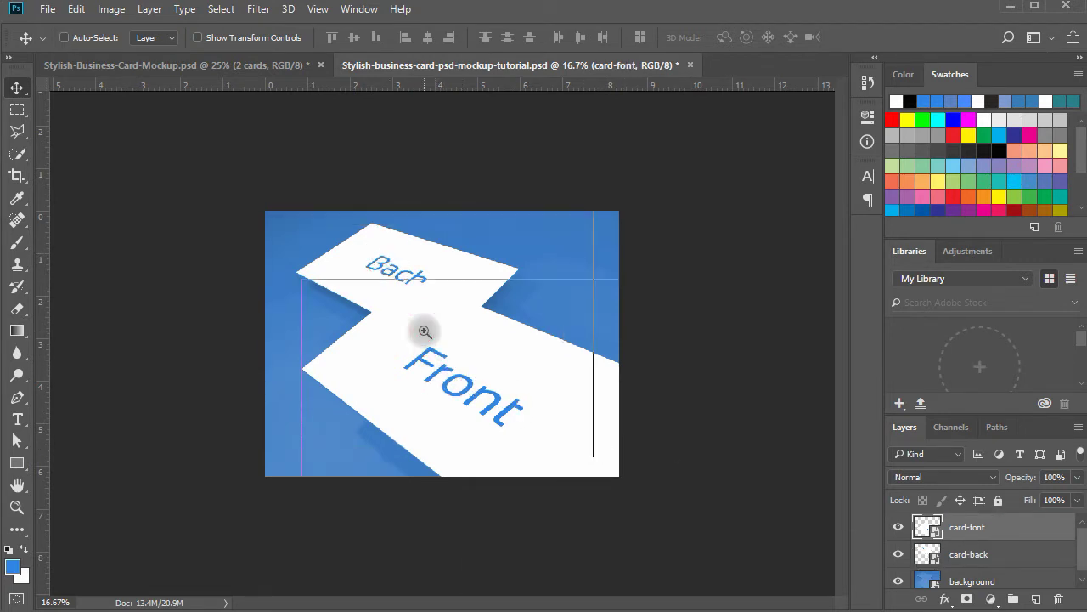
click(425, 331)
click(332, 223)
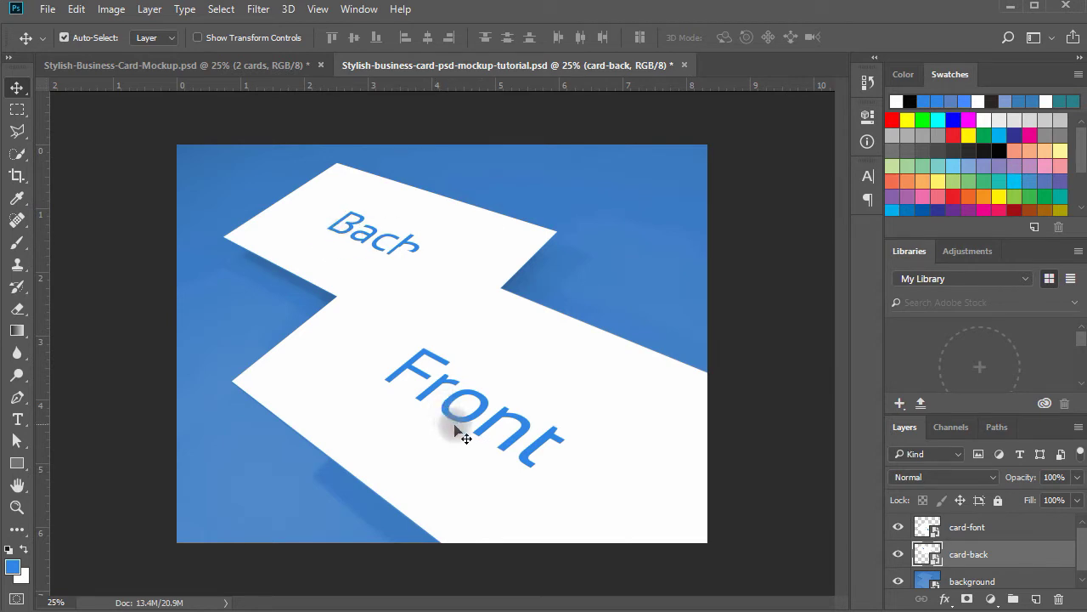
drag(450, 416, 485, 301)
key(ctrl+z)
click(424, 215)
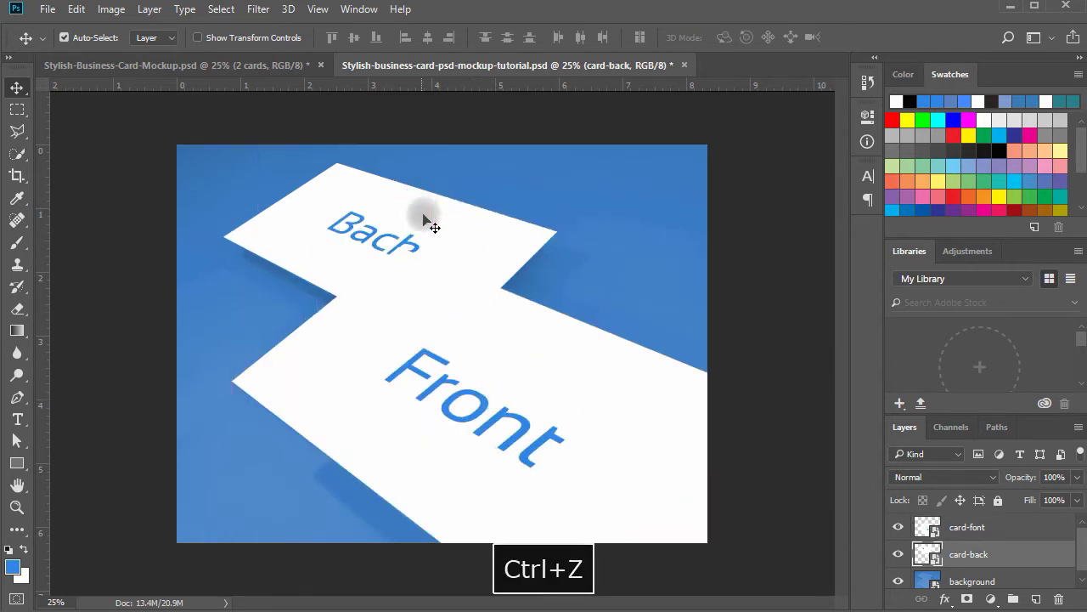
key(space)
drag(518, 400, 524, 316)
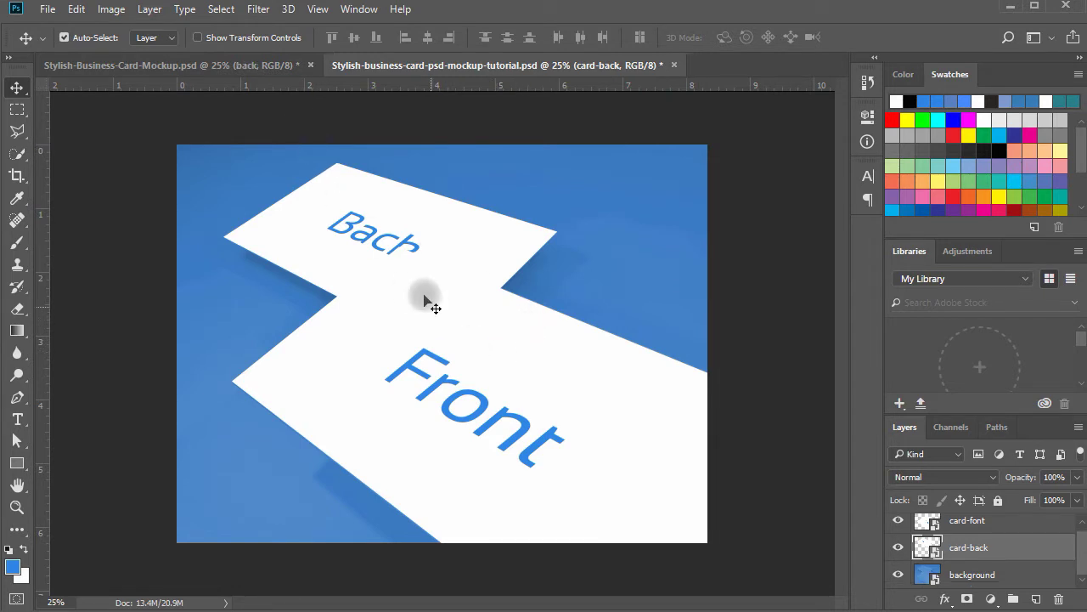
Apply a Gaussian Blur with a radius of 4 pixels to the card-back layer
click(380, 233)
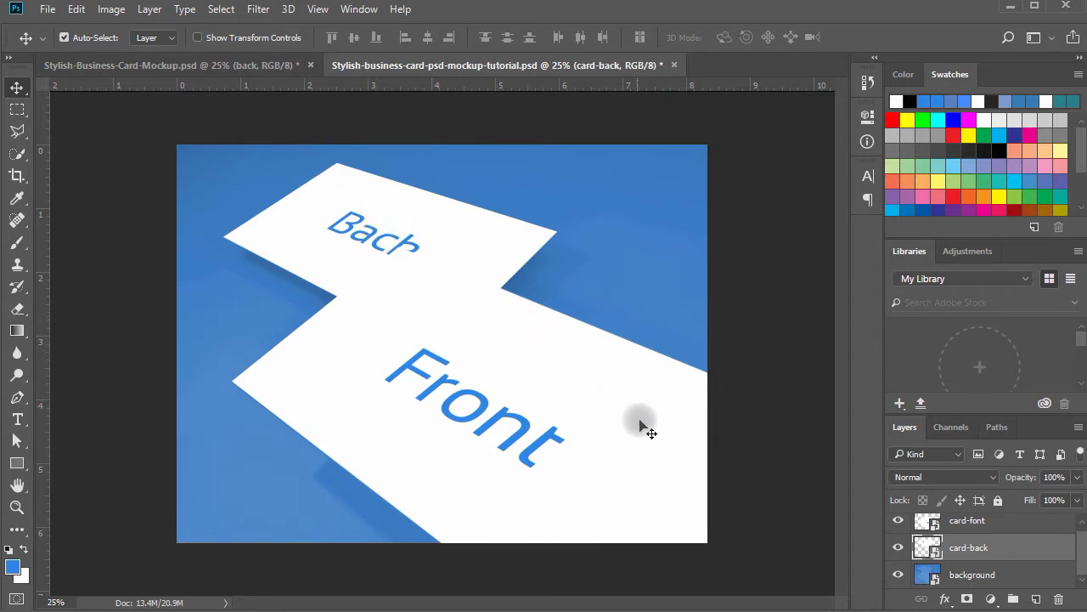
click(389, 229)
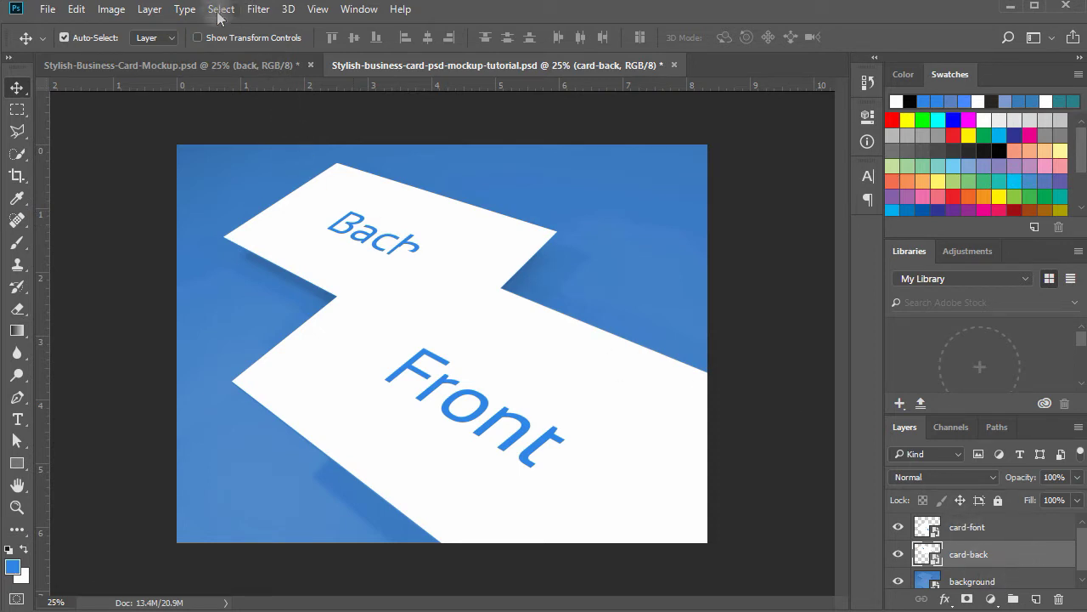
click(258, 9)
click(304, 198)
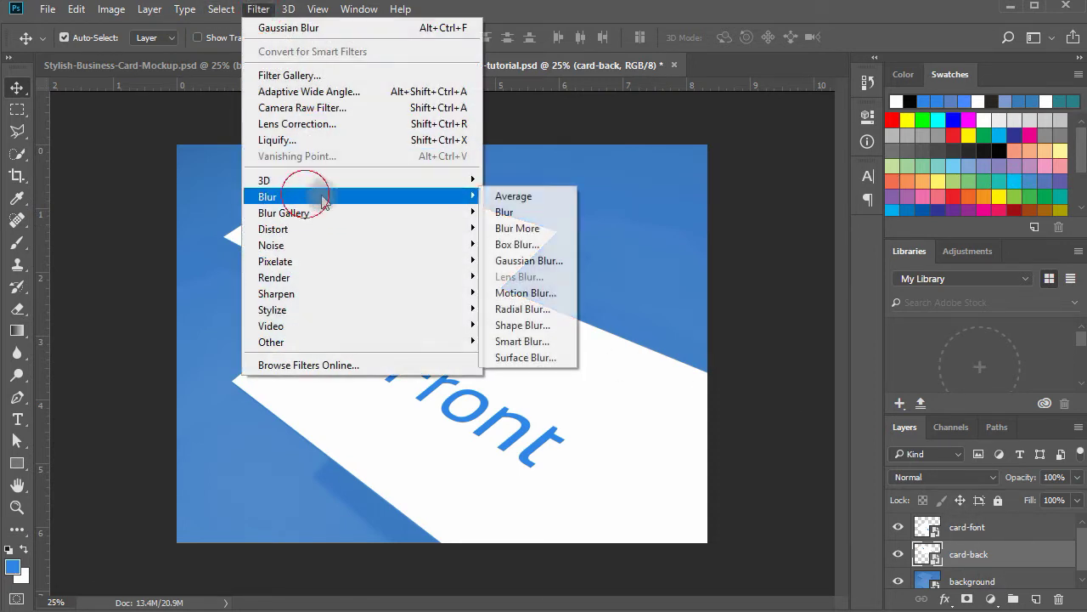
click(556, 263)
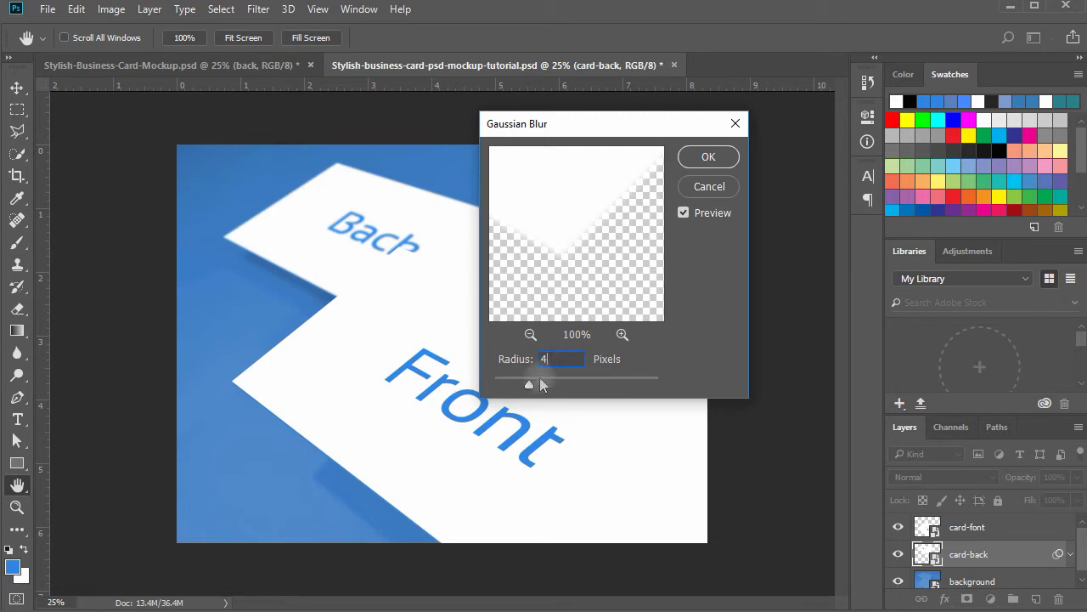
click(708, 158)
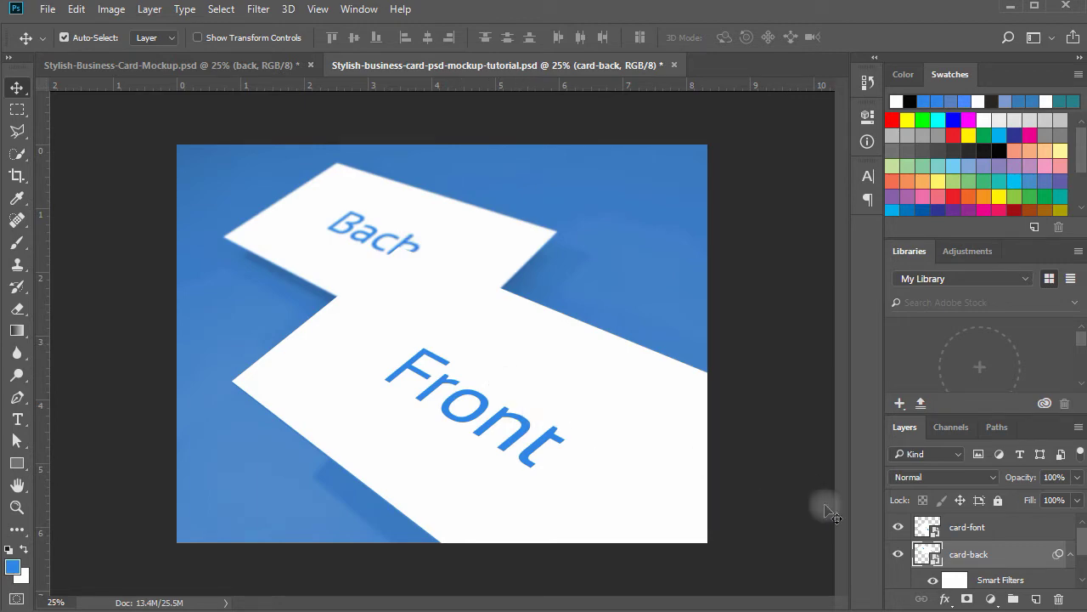
Add a Gradient Overlay layer style to the card-back layer and set its angle to 169°
right_click(1011, 563)
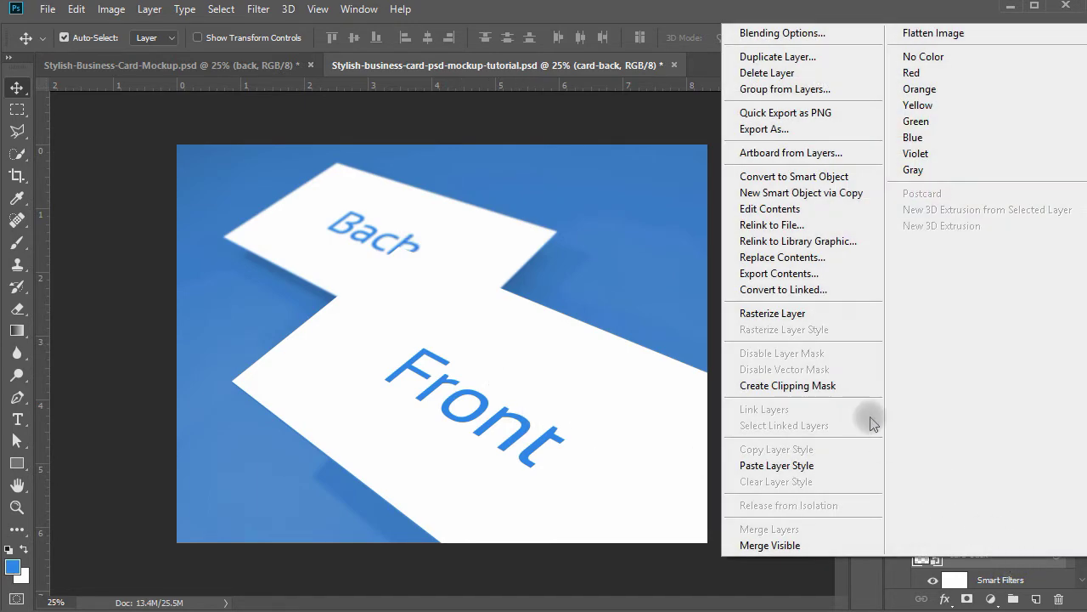
click(718, 238)
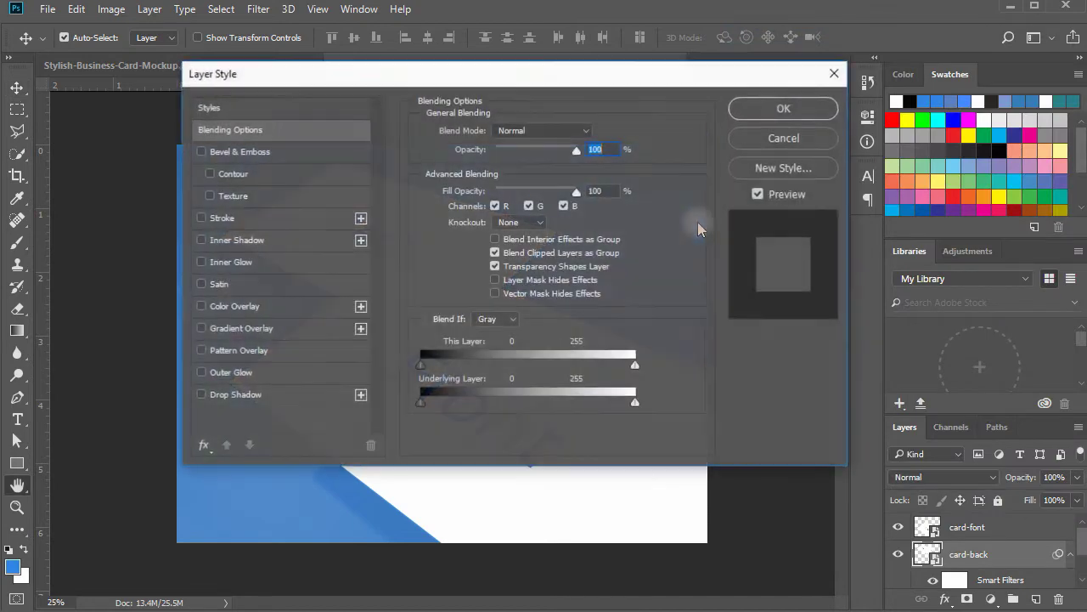
drag(529, 77, 868, 93)
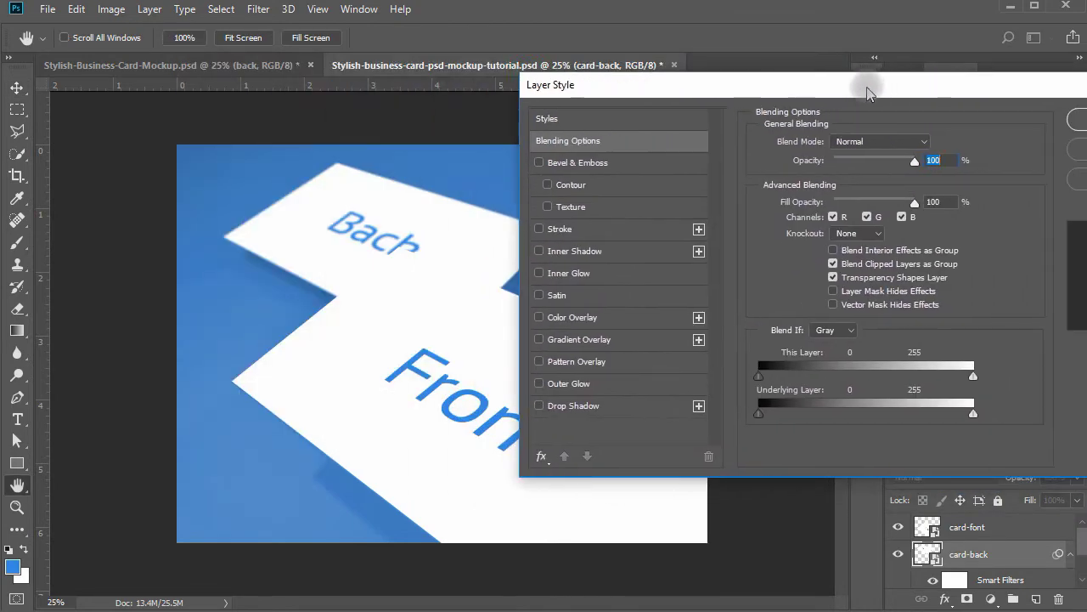
click(591, 340)
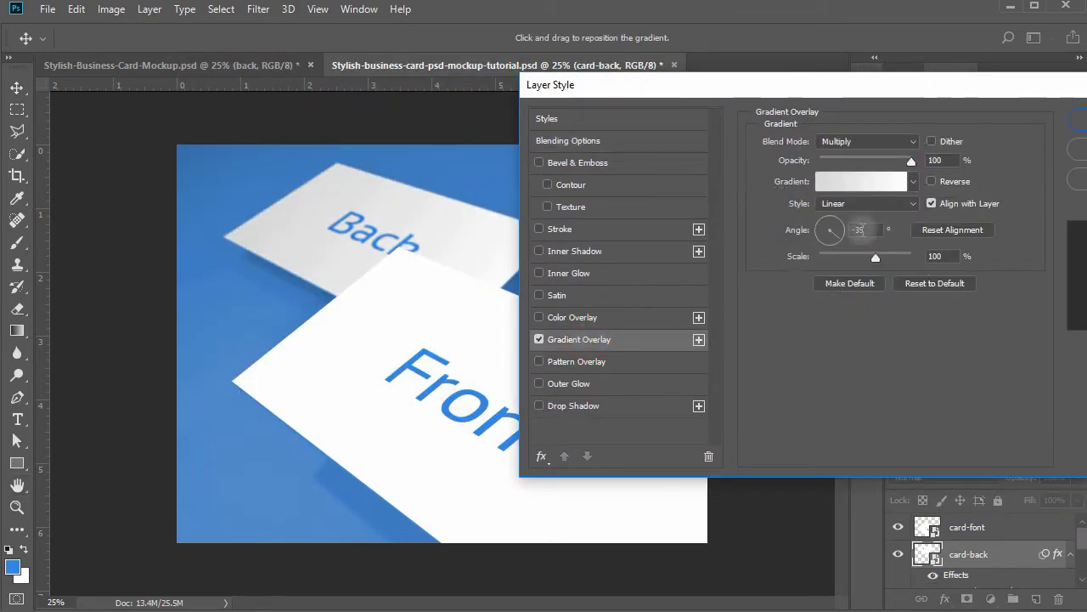
click(820, 216)
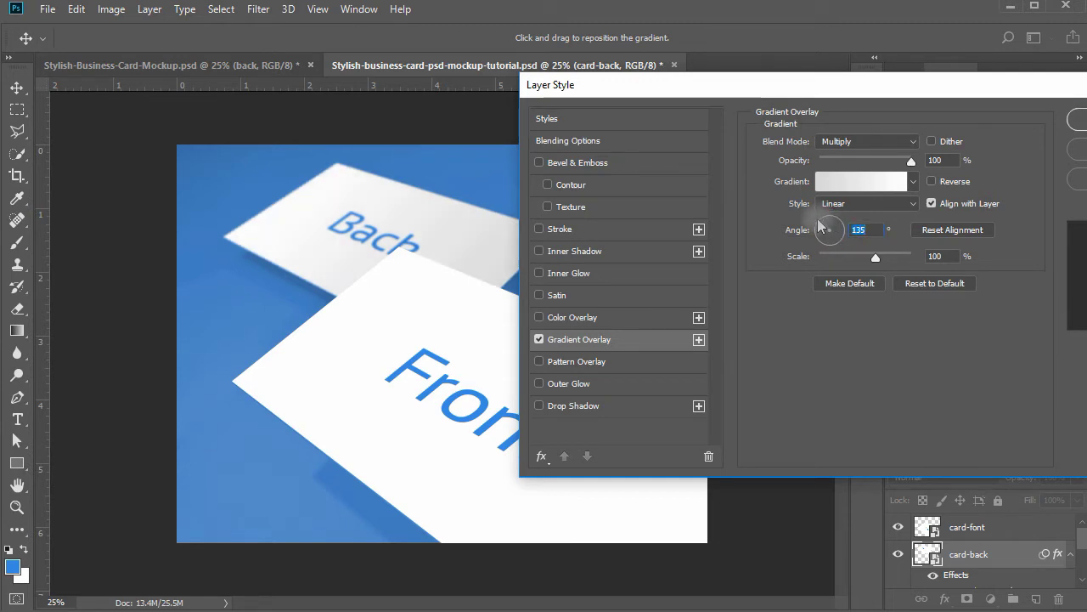
click(822, 230)
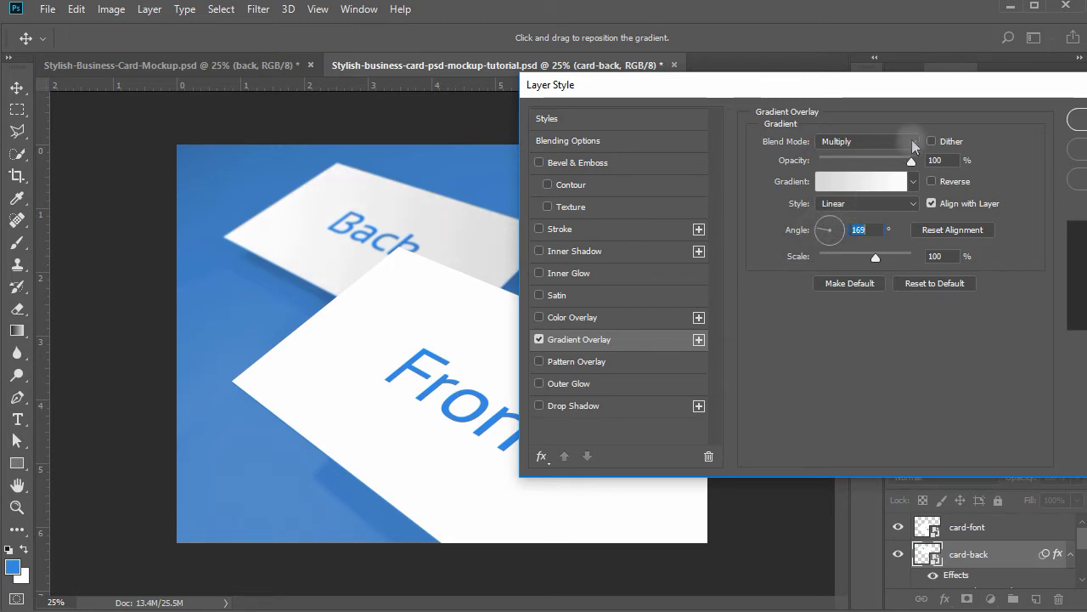
Set the Gradient Overlay's opacity to 50% and apply the layer style to card-back
click(948, 160)
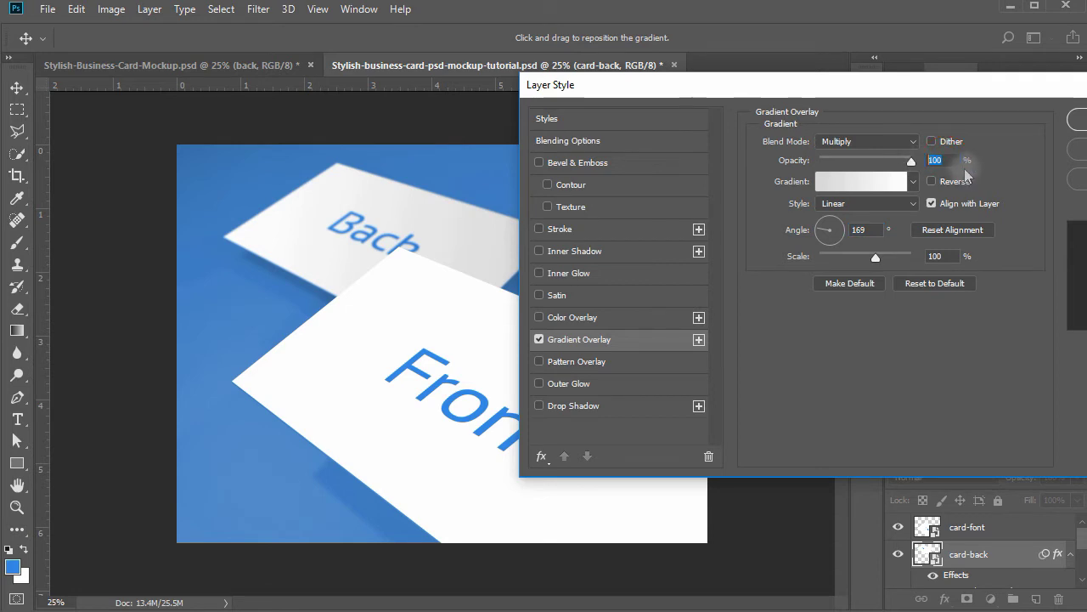
text(50)
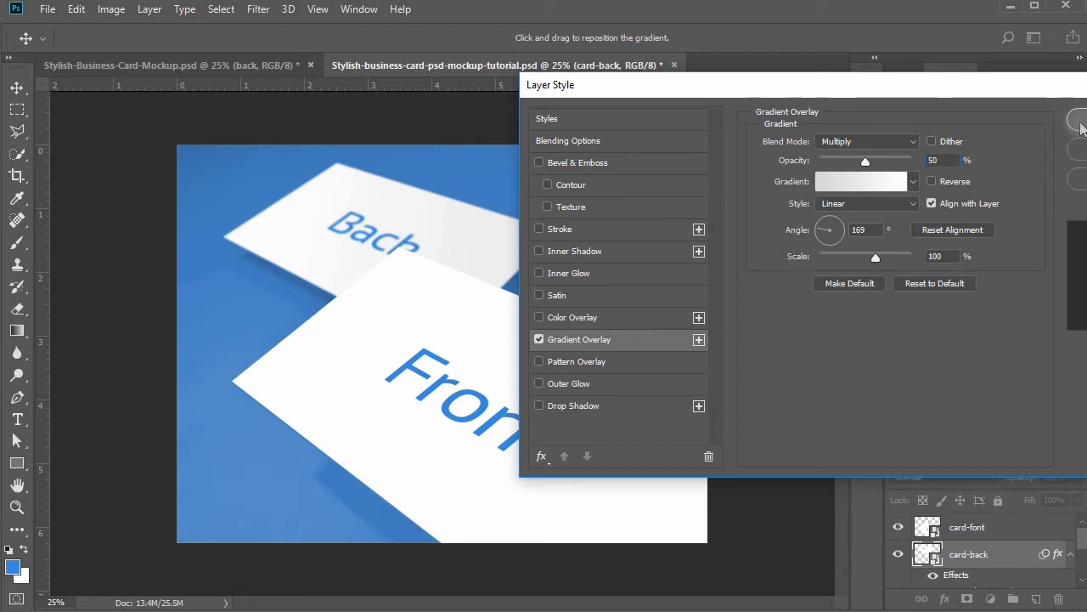
click(923, 119)
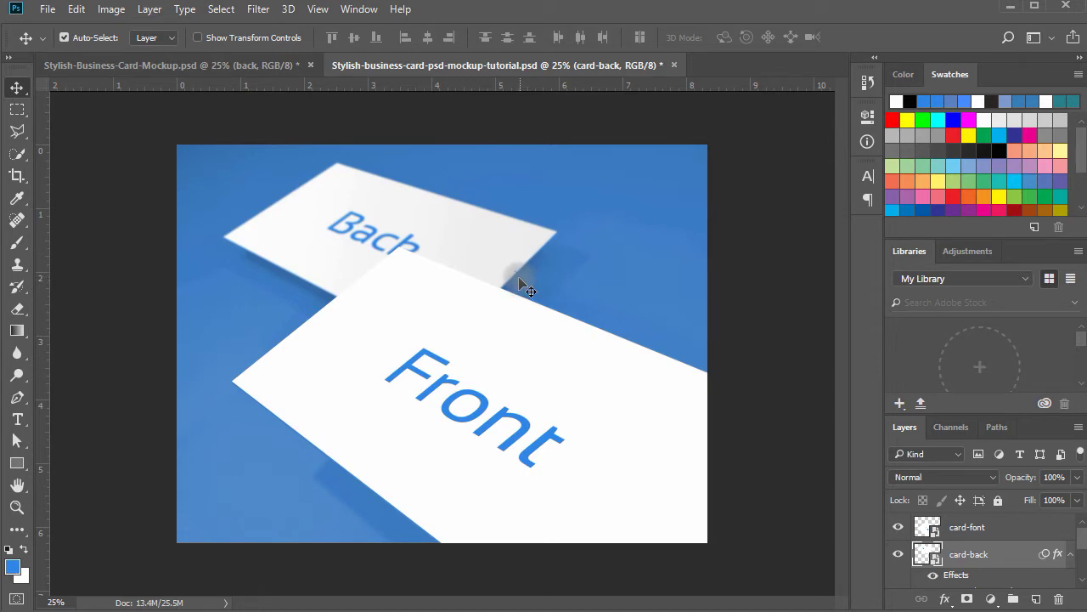
Copy the layer style from card-back and paste it onto the card-font layer
right_click(976, 556)
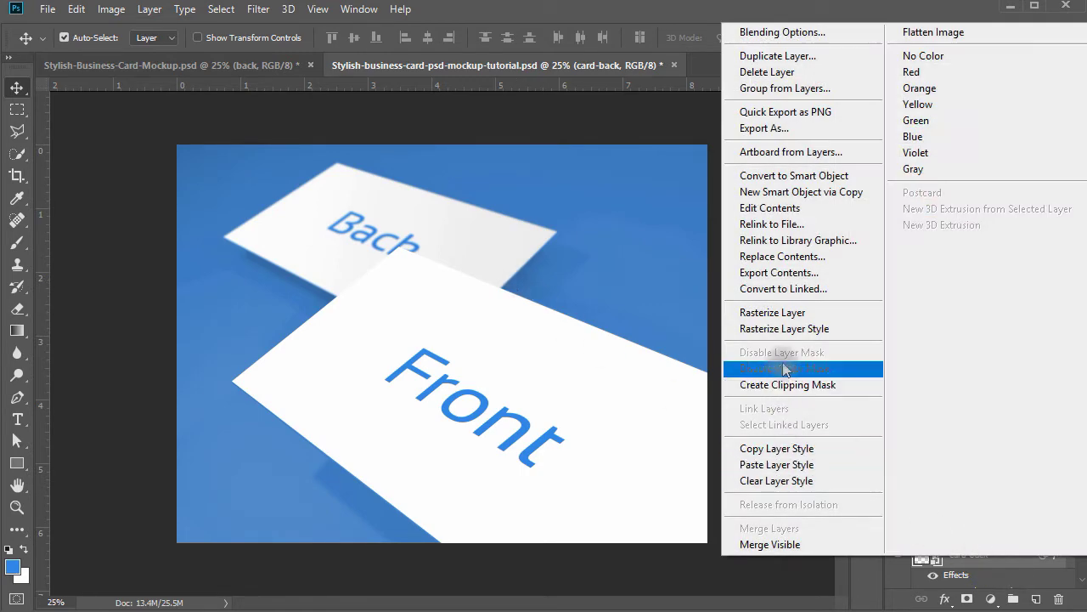
click(776, 448)
click(605, 445)
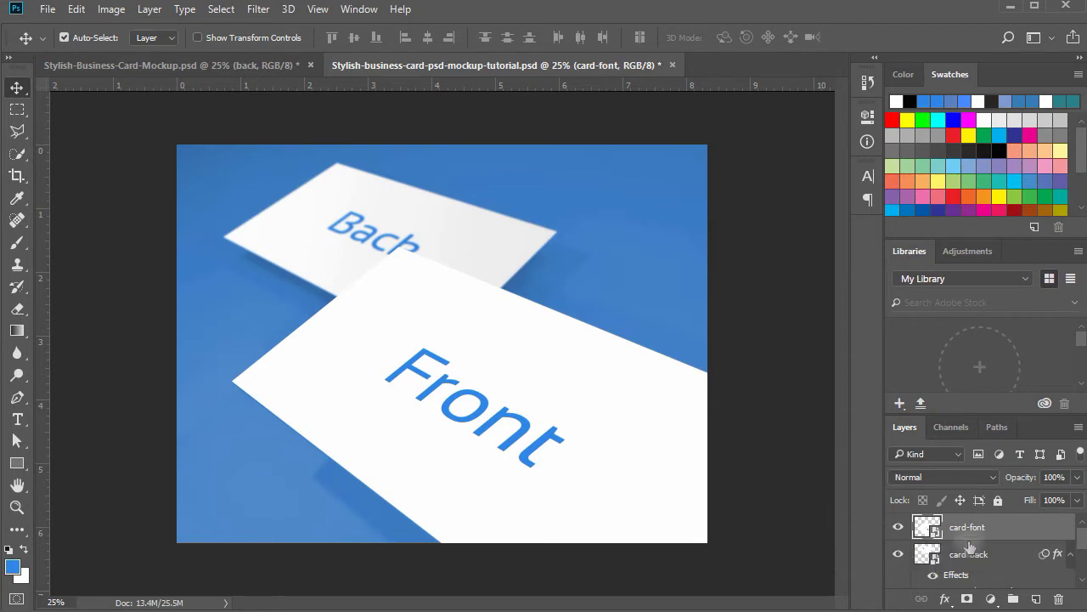
right_click(974, 527)
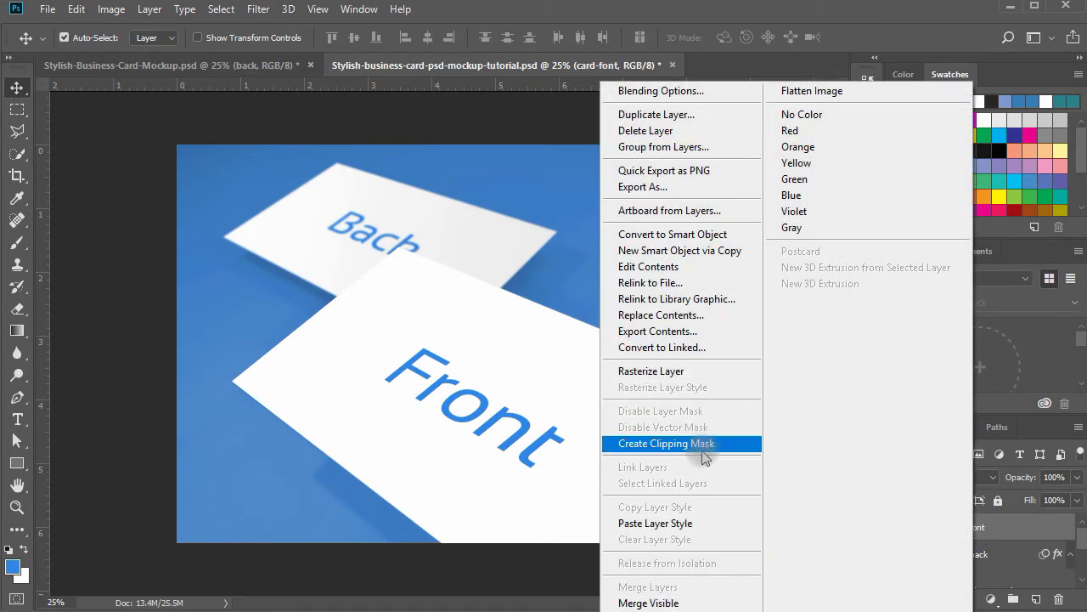
click(677, 525)
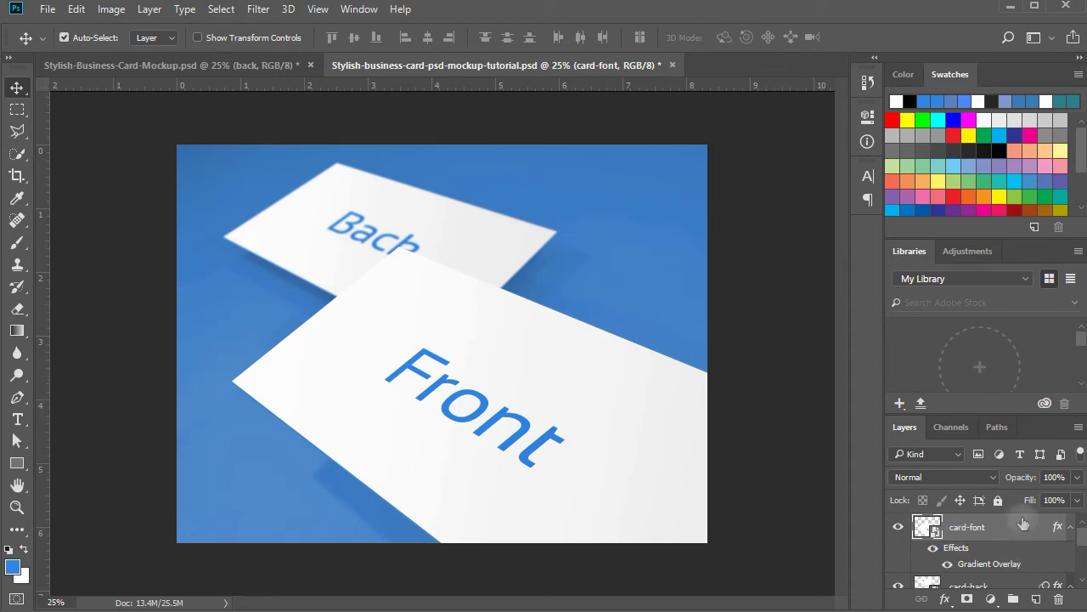
Add a Drop Shadow layer style to the card-font layer
right_click(1023, 524)
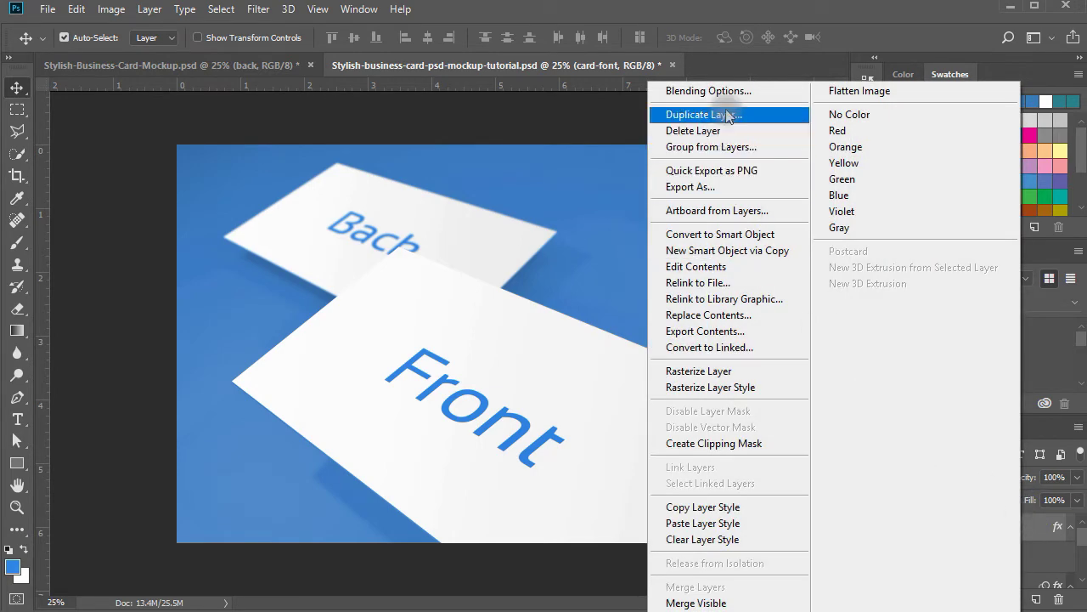
click(709, 90)
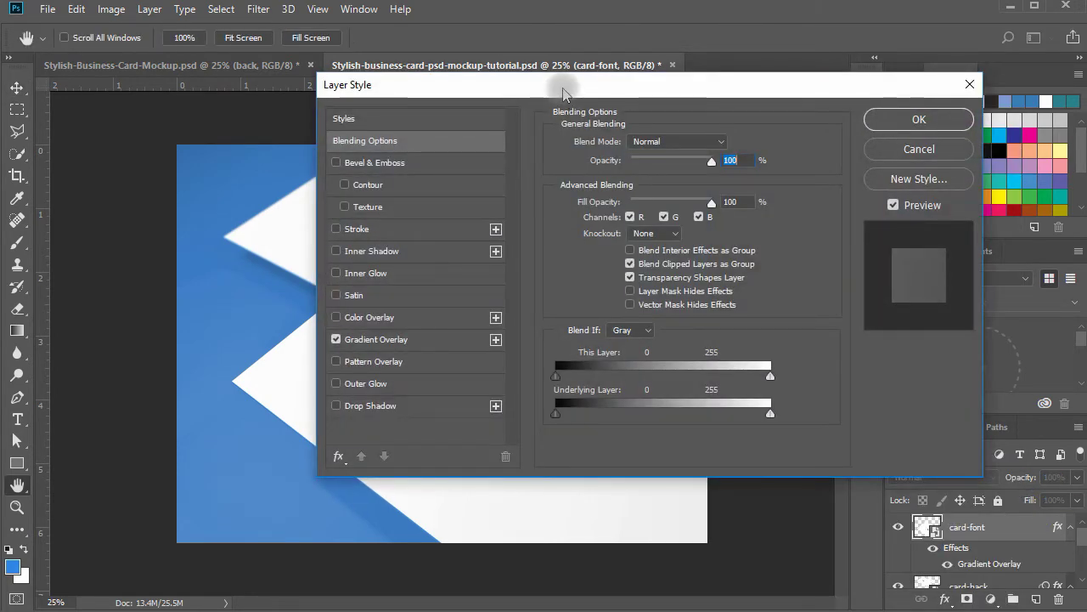
drag(564, 92, 869, 102)
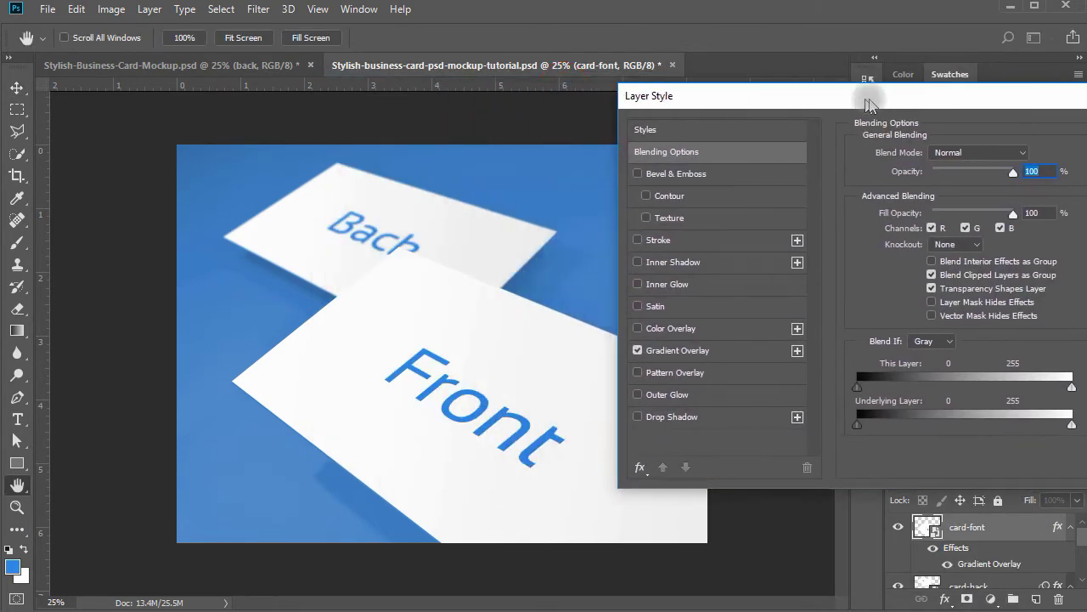
click(677, 418)
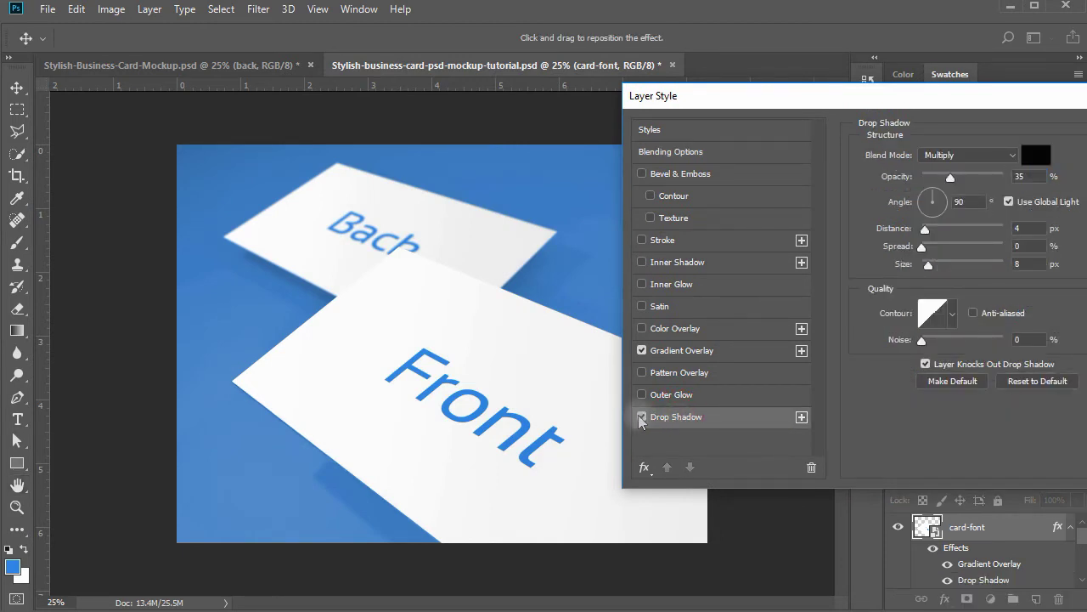
click(642, 417)
click(642, 417)
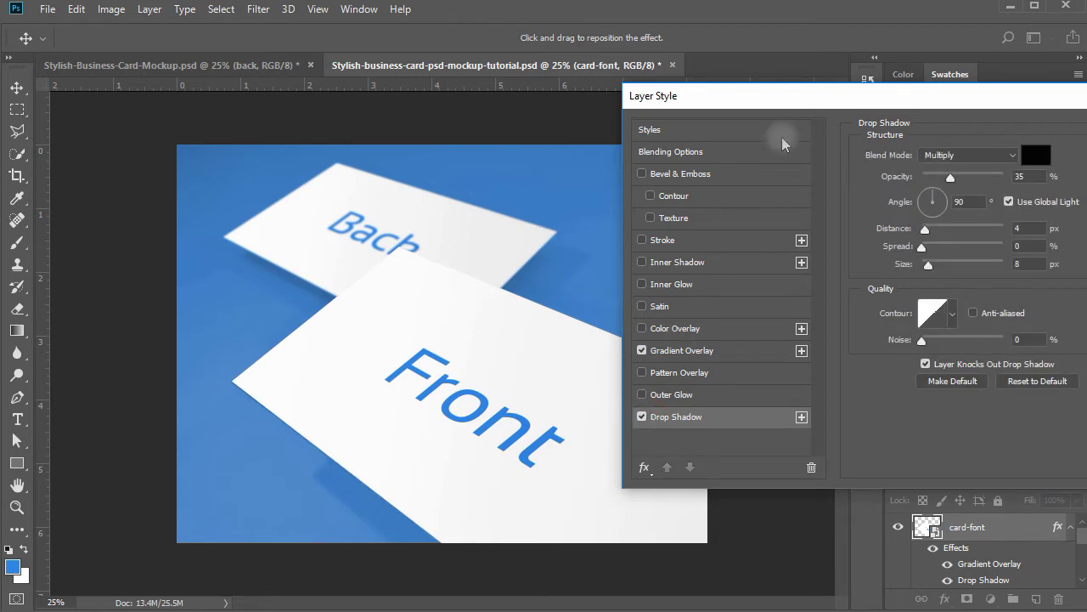
Set the Drop Shadow's angle to -115°, distance to 0 px, spread to 3% and size to 35 px, and apply the layer style
drag(802, 97, 699, 100)
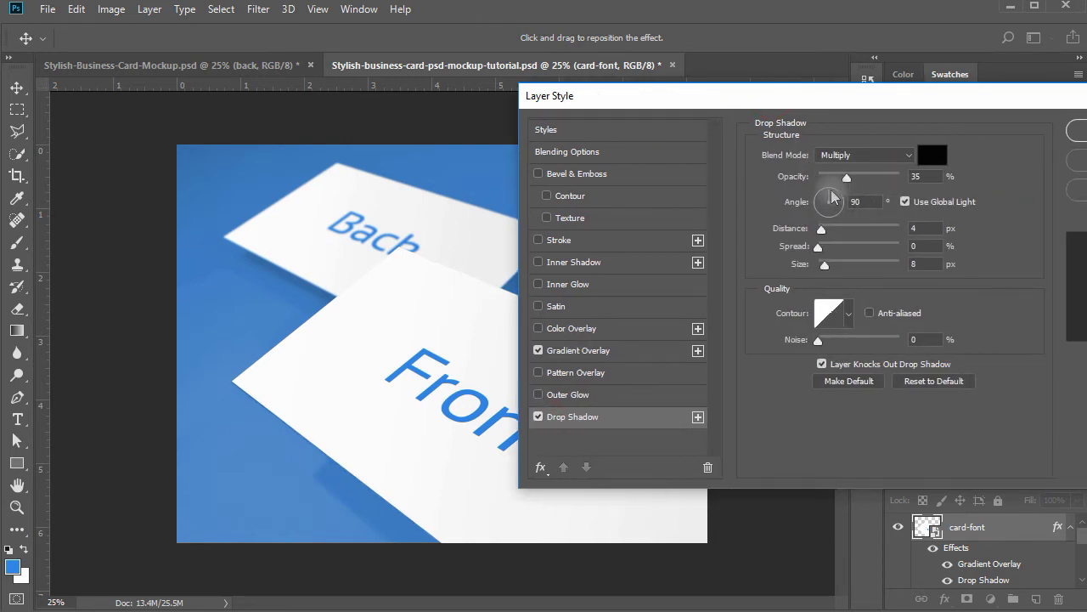
drag(831, 198, 822, 200)
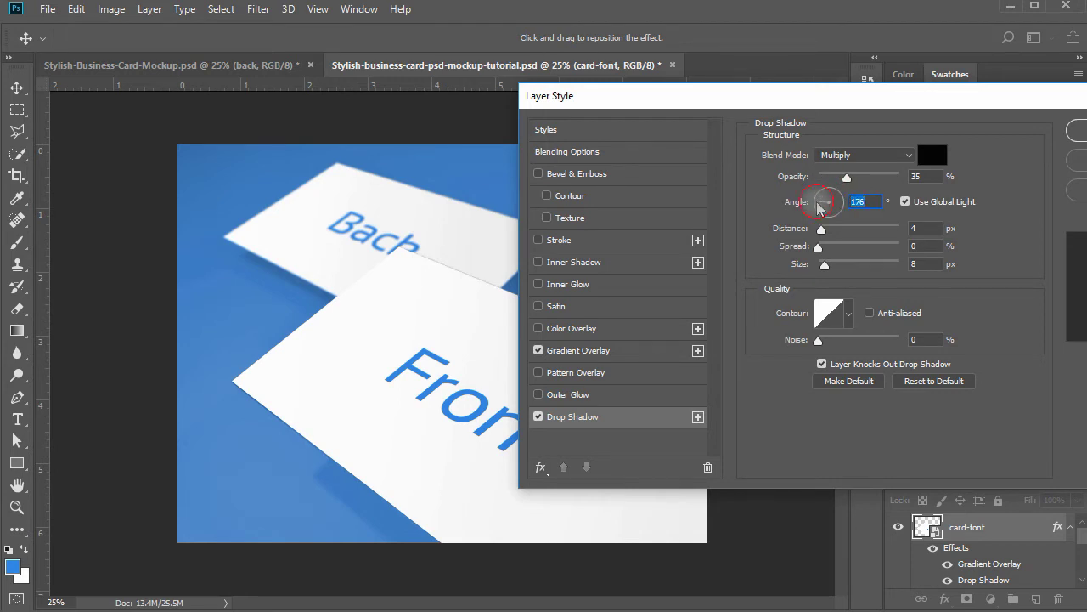
drag(820, 216, 825, 222)
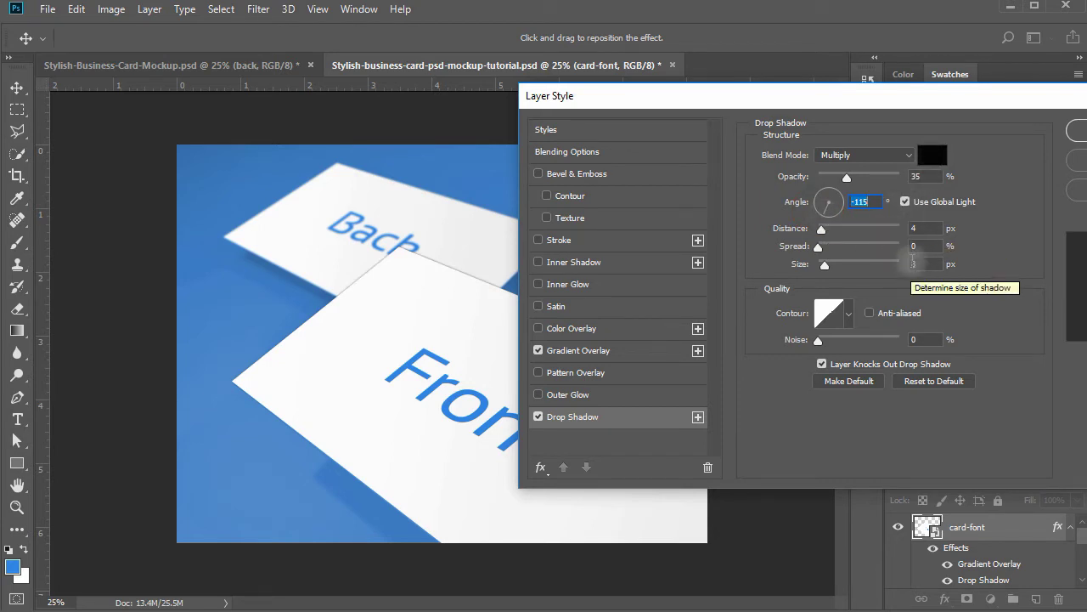
drag(822, 229, 825, 247)
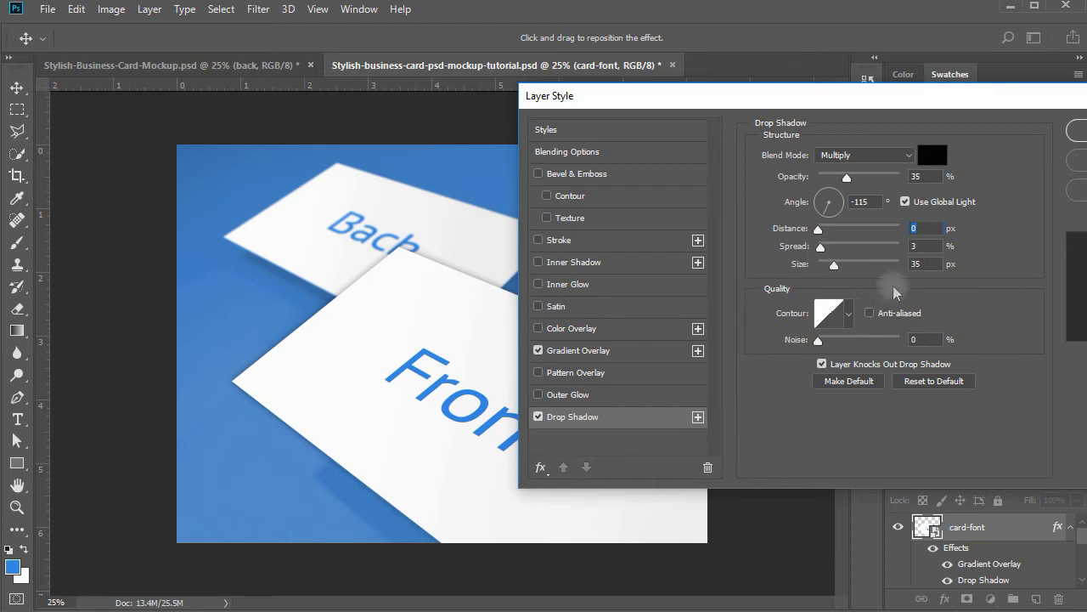
drag(1027, 105, 858, 94)
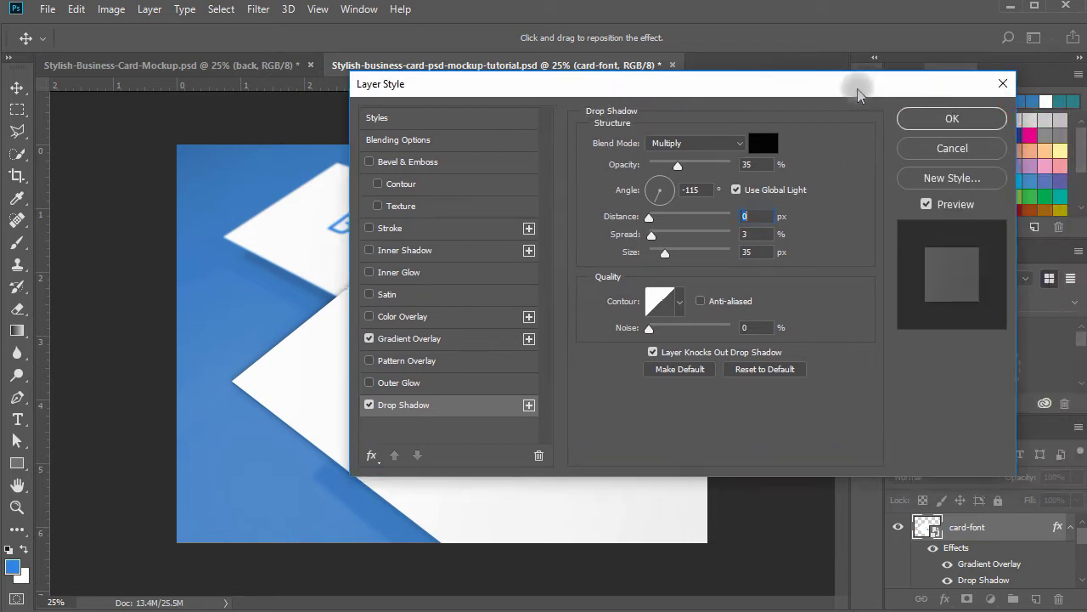
click(952, 118)
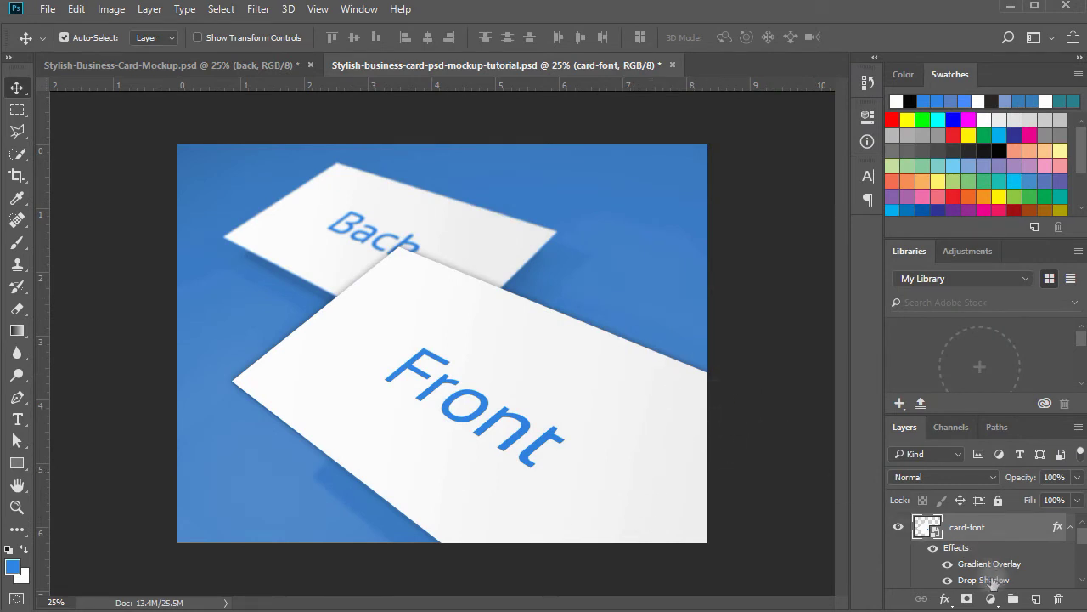
Toggle card-font's Gradient Overlay off and on to compare the shading, and save the mockup document
click(948, 564)
click(947, 563)
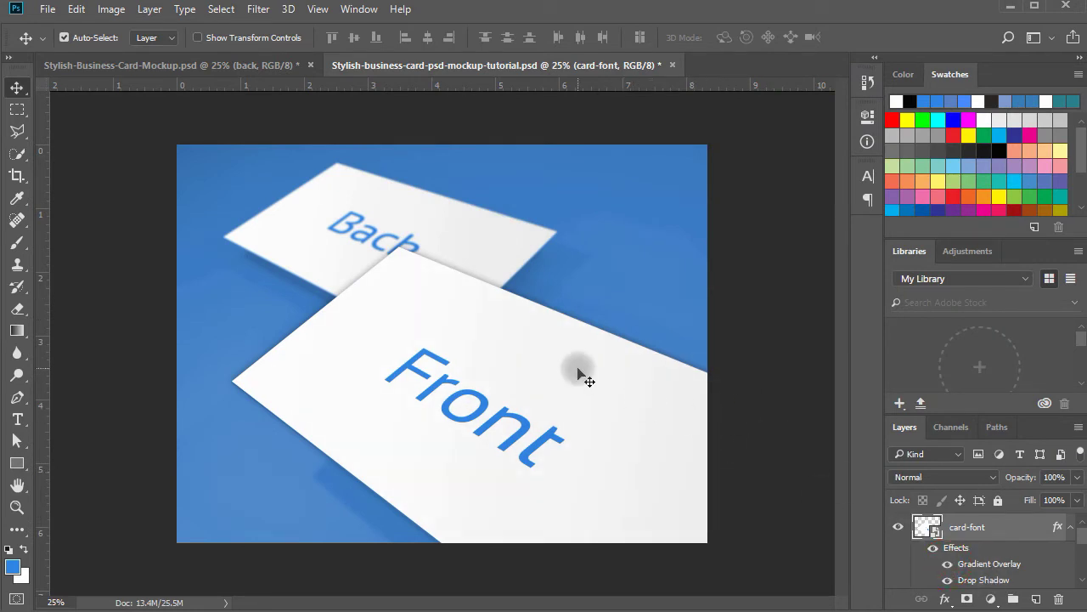
key(ctrl+minus)
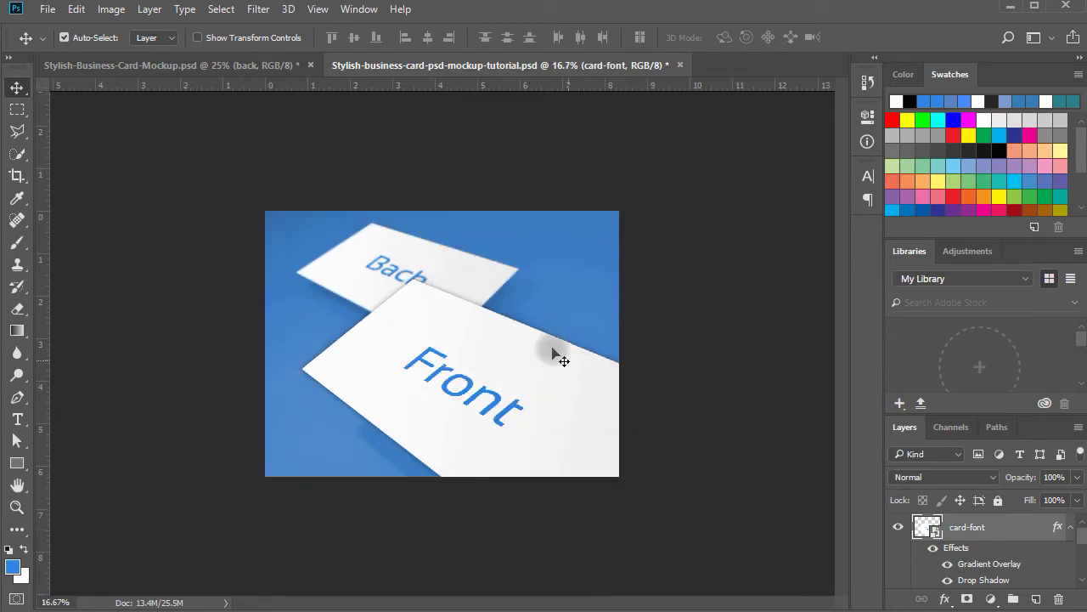
key(ctrl+s)
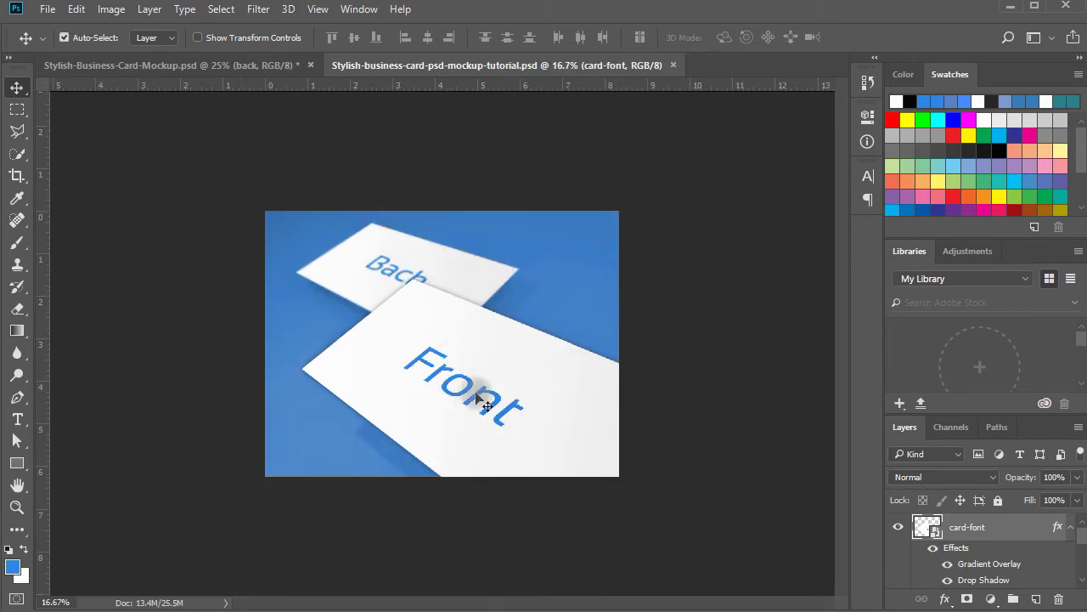
key(ctrl+space)
click(449, 279)
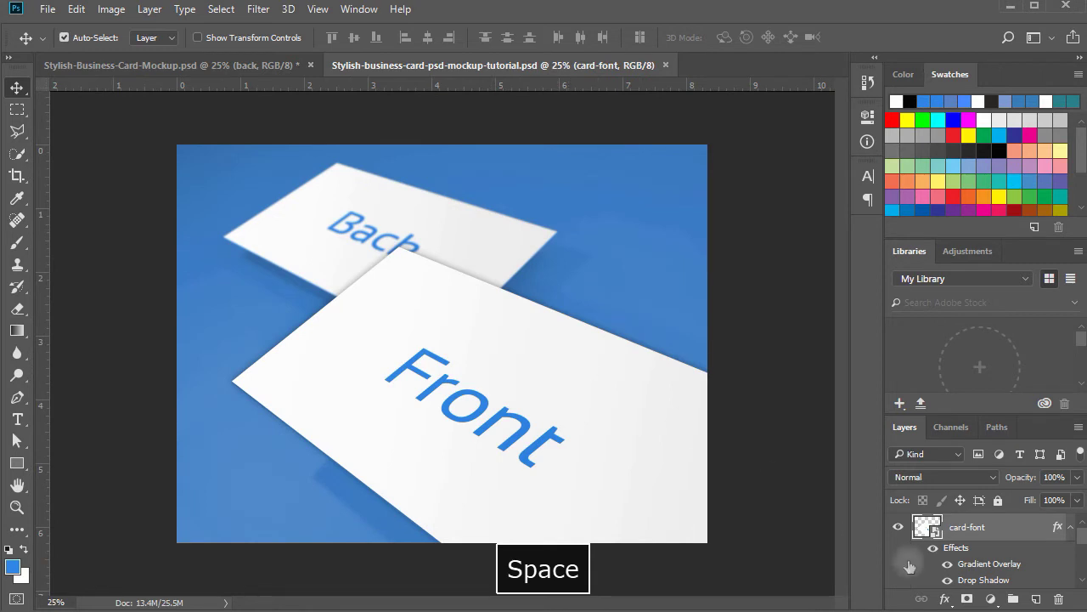
scroll(962, 552, down, 5)
scroll(962, 552, up, 3)
scroll(962, 552, up, 2)
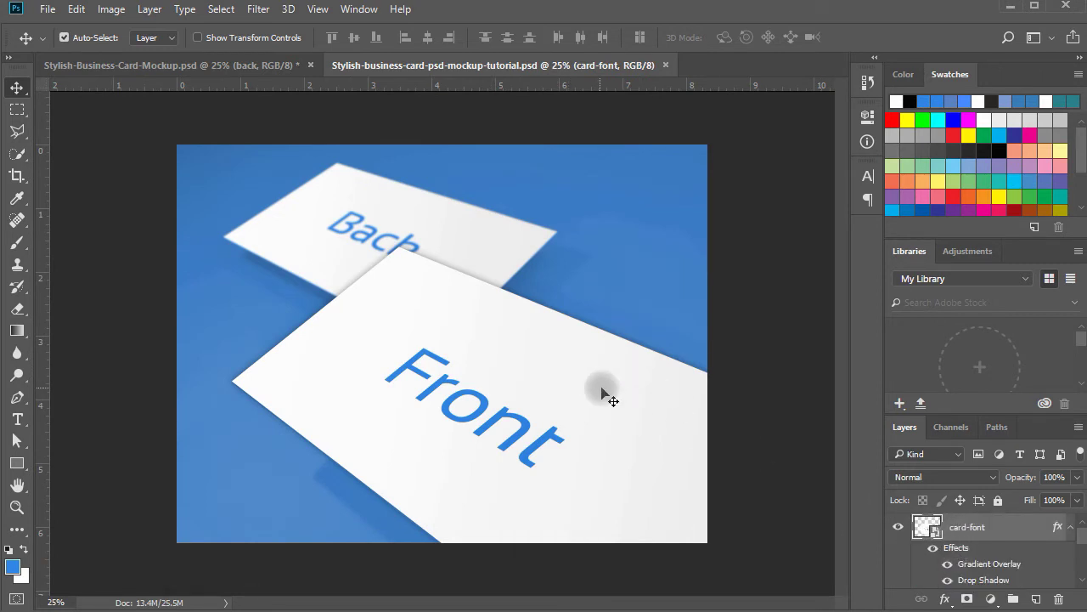
Try moving the front card and the back card out of place, undoing each move
drag(425, 413, 569, 361)
key(ctrl+z)
drag(421, 288, 371, 218)
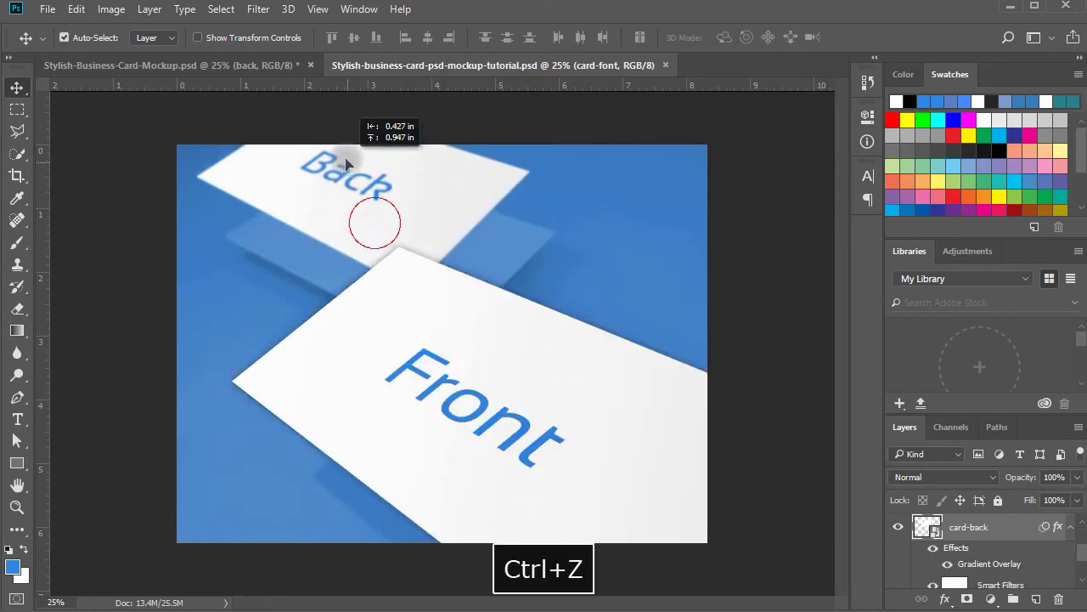
key(ctrl+z)
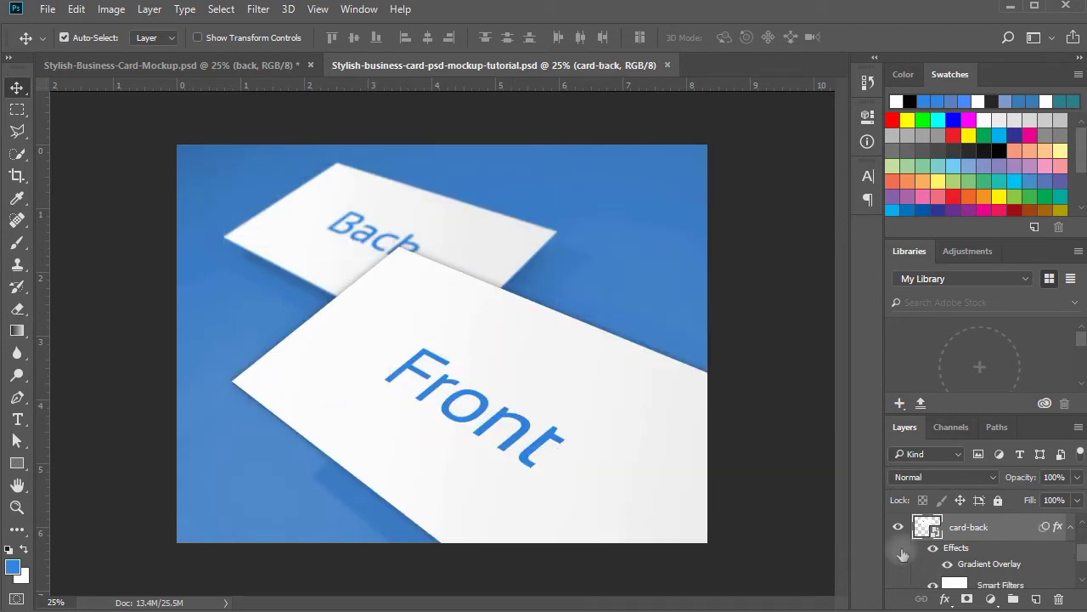
Hide the Rectangle 1 layer inside the card-back smart object, then save and close its contents
double_click(929, 527)
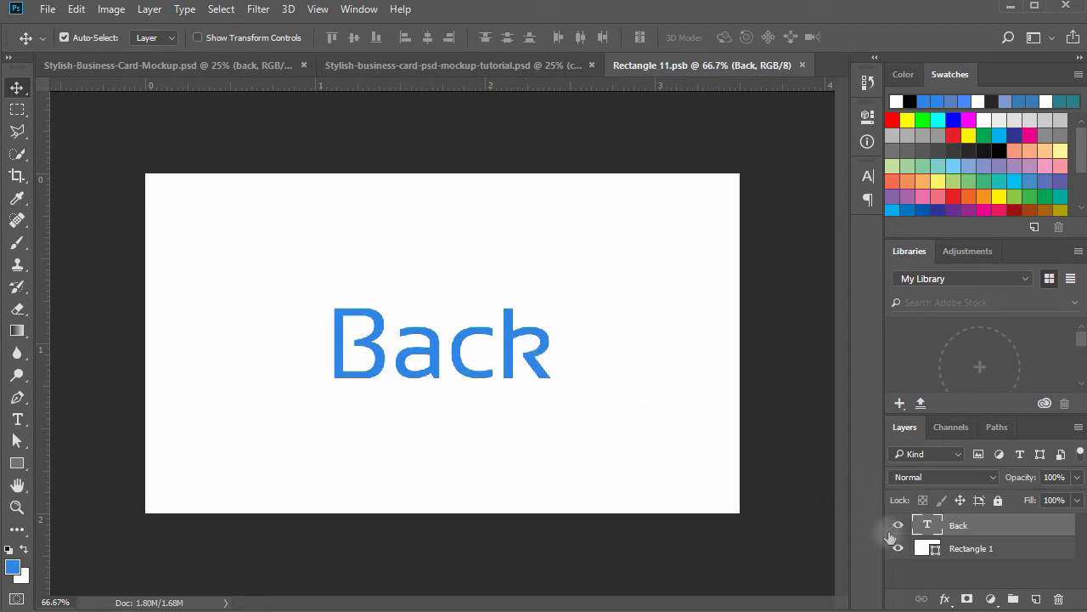
click(992, 549)
click(898, 548)
key(ctrl+s)
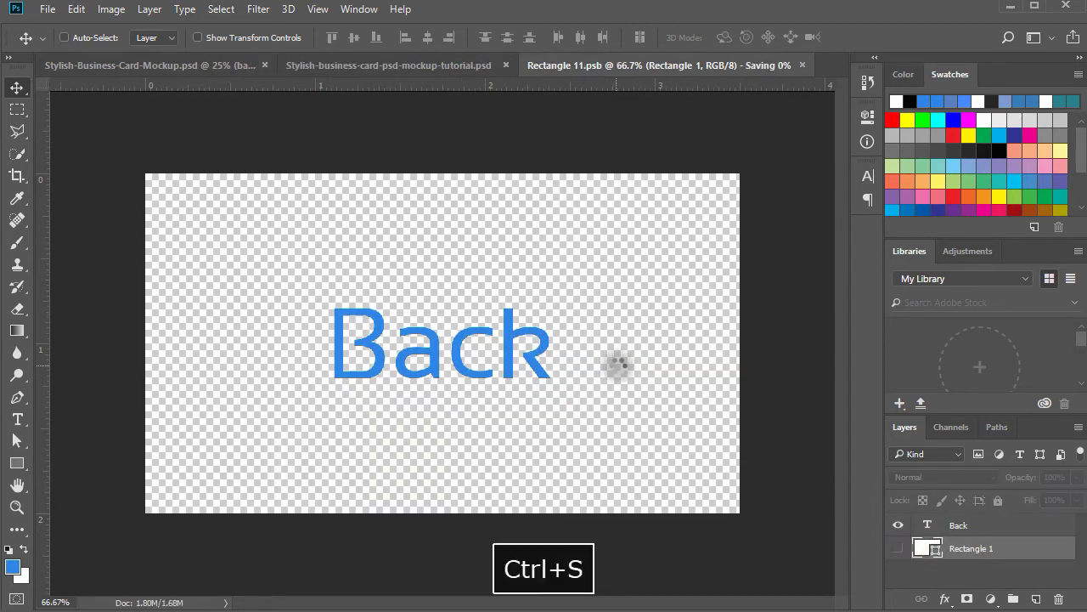
key(ctrl+w)
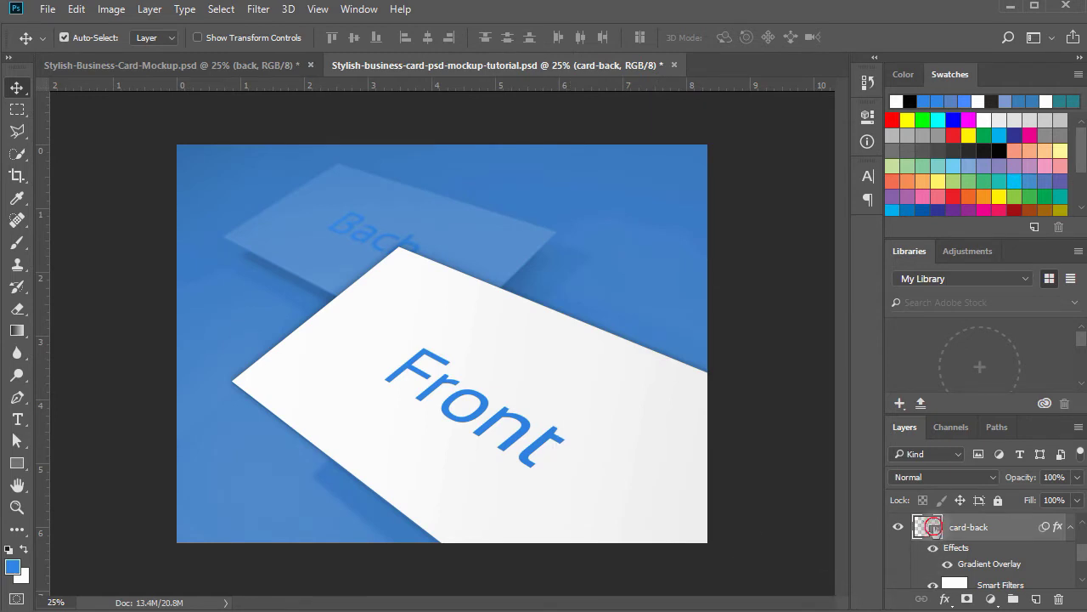
Recolor the Back text inside the card-back smart object to white (ffffff), then save and close its contents
double_click(932, 527)
double_click(498, 347)
key(ctrl+a)
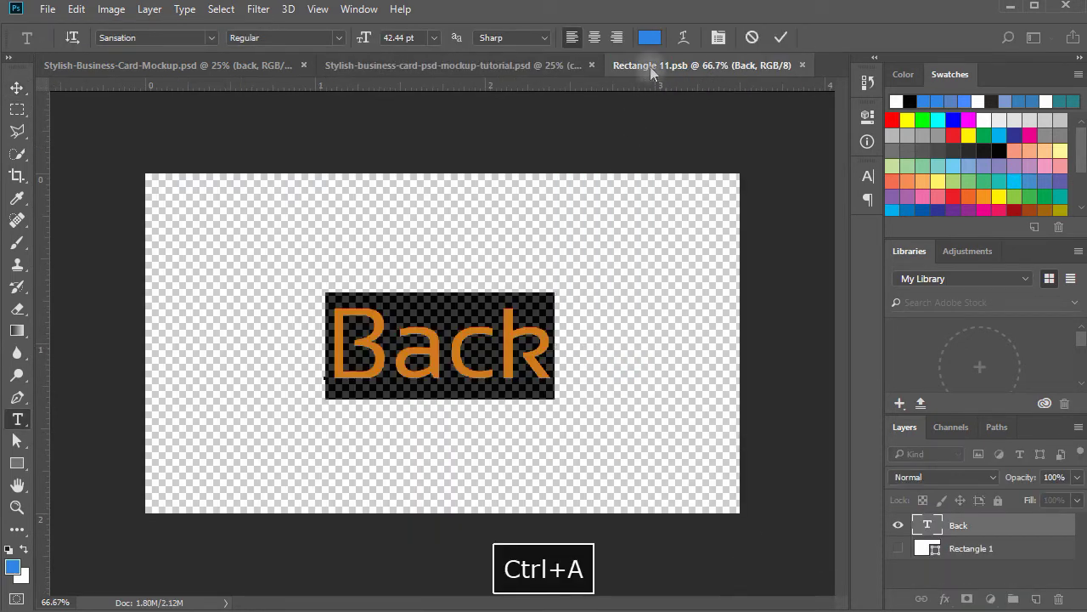
click(649, 37)
text(ffffff)
key(Return)
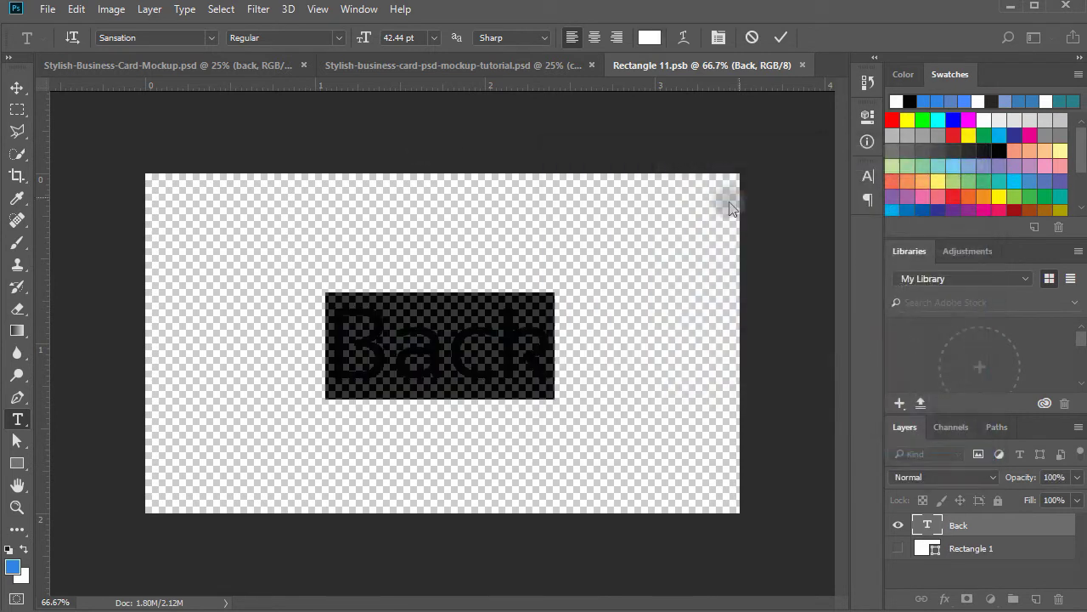
click(733, 153)
key(ctrl+s)
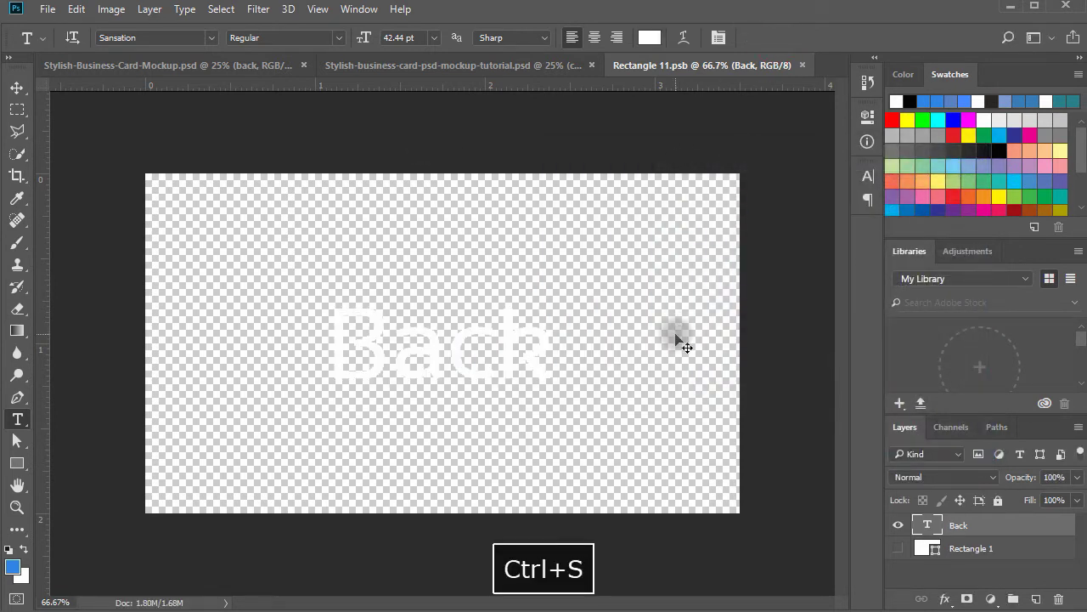
key(ctrl+w)
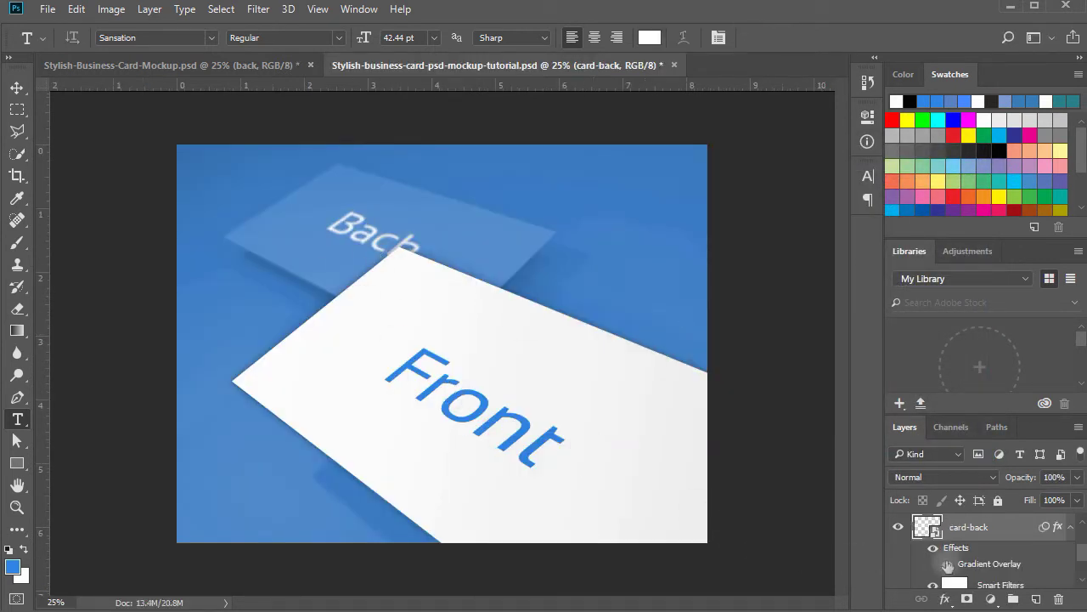
Open the card-font smart object's contents and hide its Rectangle 1 layer
key(v)
scroll(956, 565, down, 2)
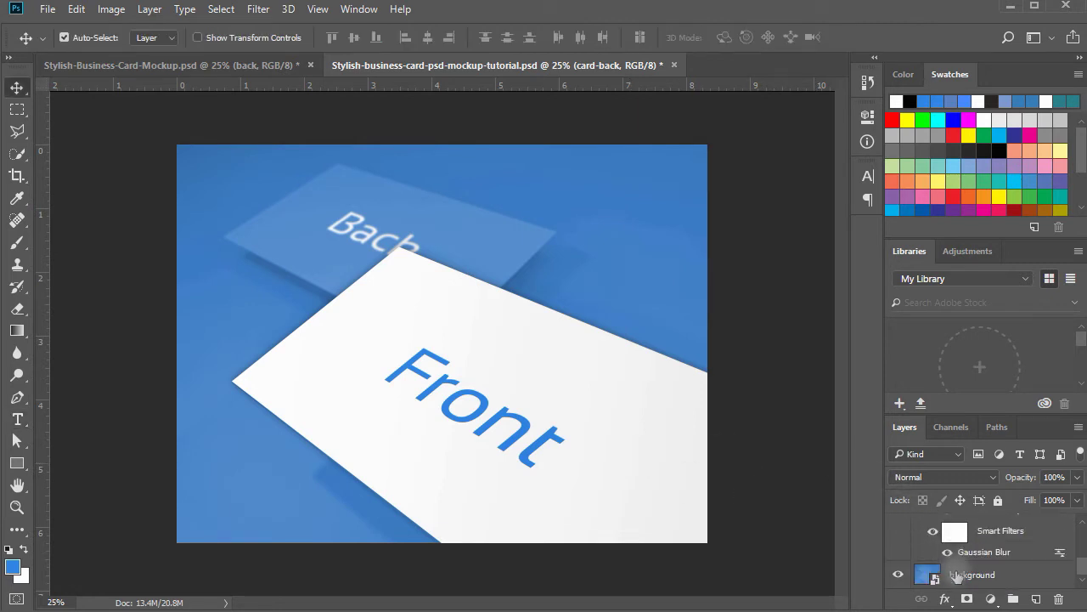
scroll(951, 561, up, 3)
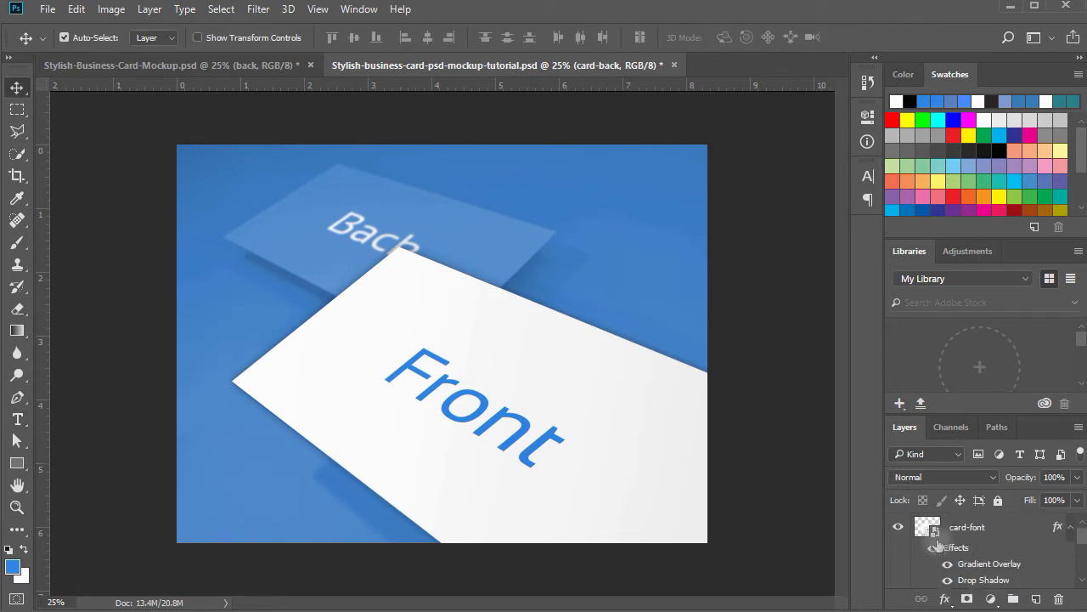
click(937, 526)
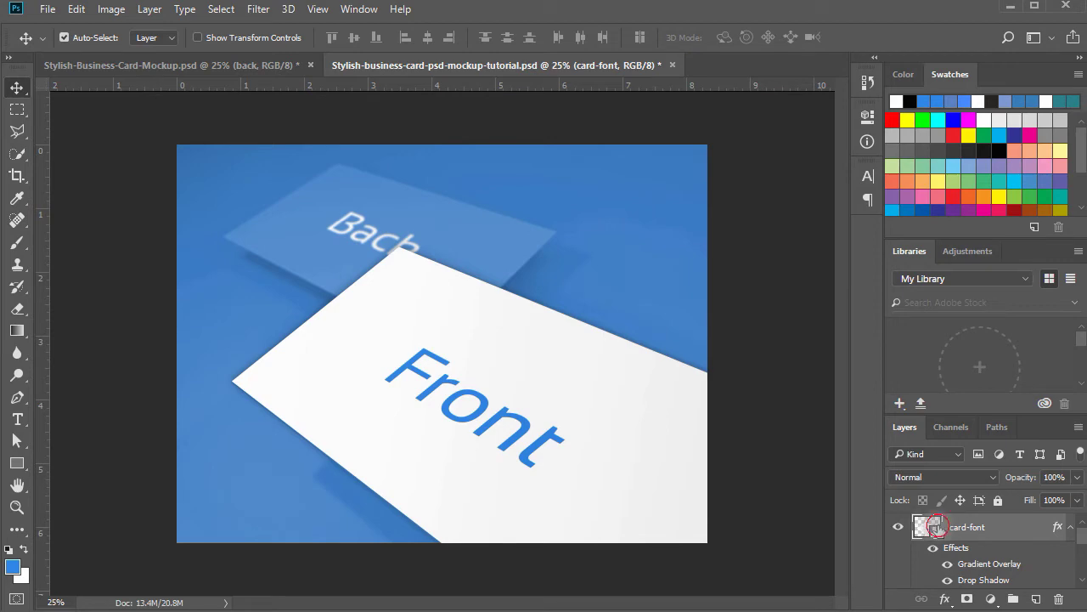
double_click(937, 527)
click(689, 456)
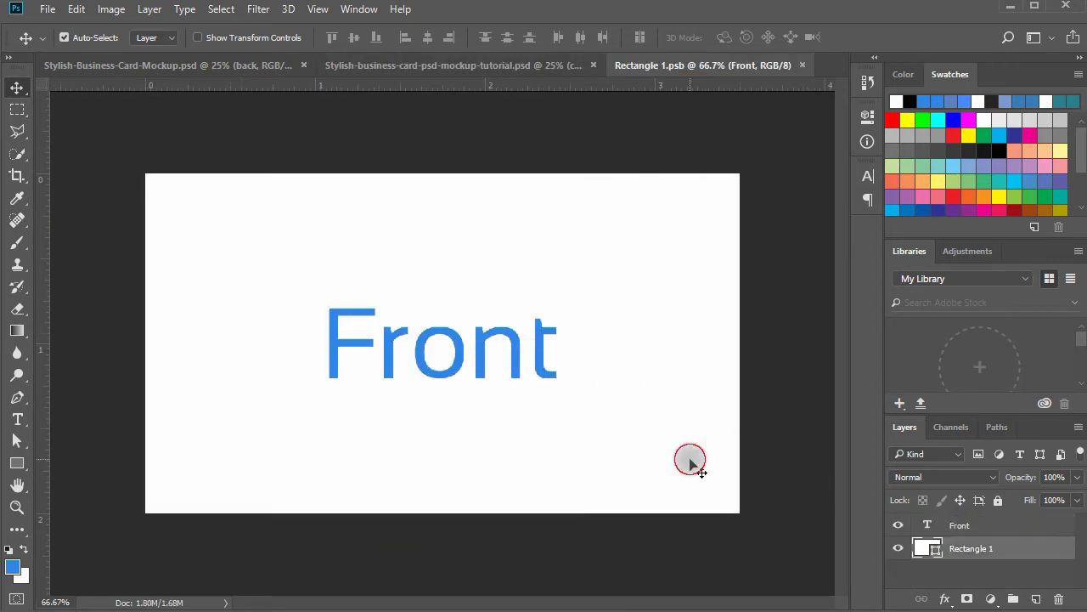
click(898, 549)
Recolor the Front text to white, then save and close the smart object's contents
key(t)
click(446, 335)
key(ctrl+a)
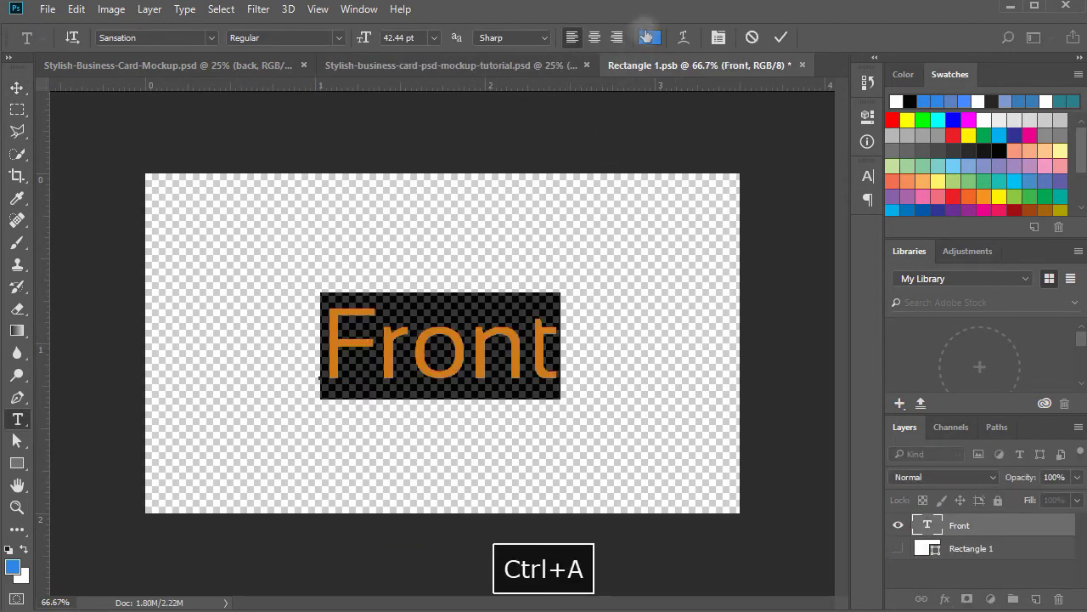
click(646, 36)
drag(620, 272, 516, 161)
click(920, 182)
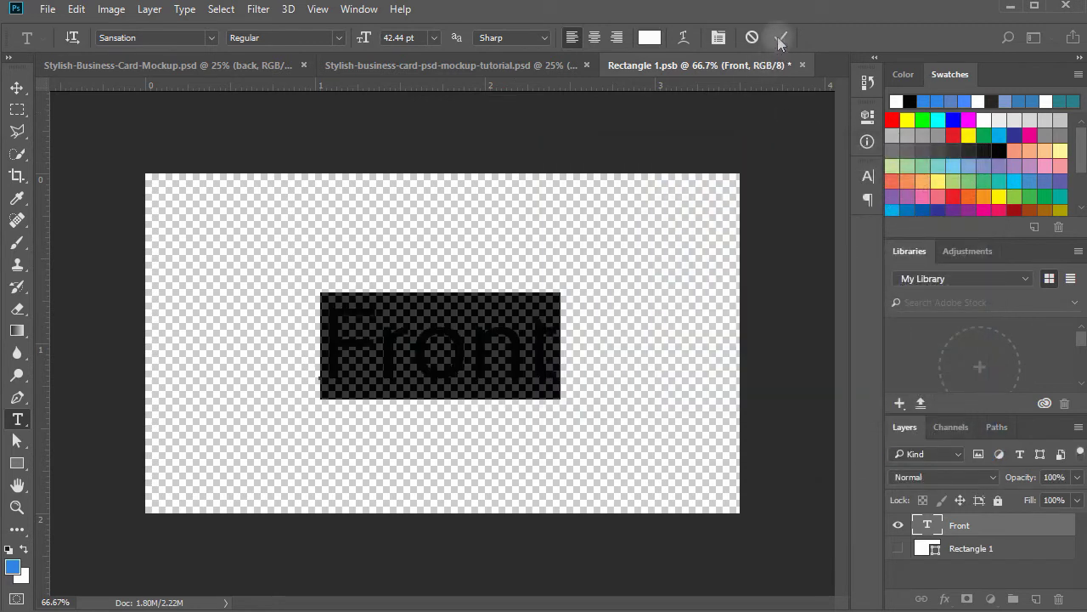
click(780, 38)
key(ctrl+s)
key(ctrl+w)
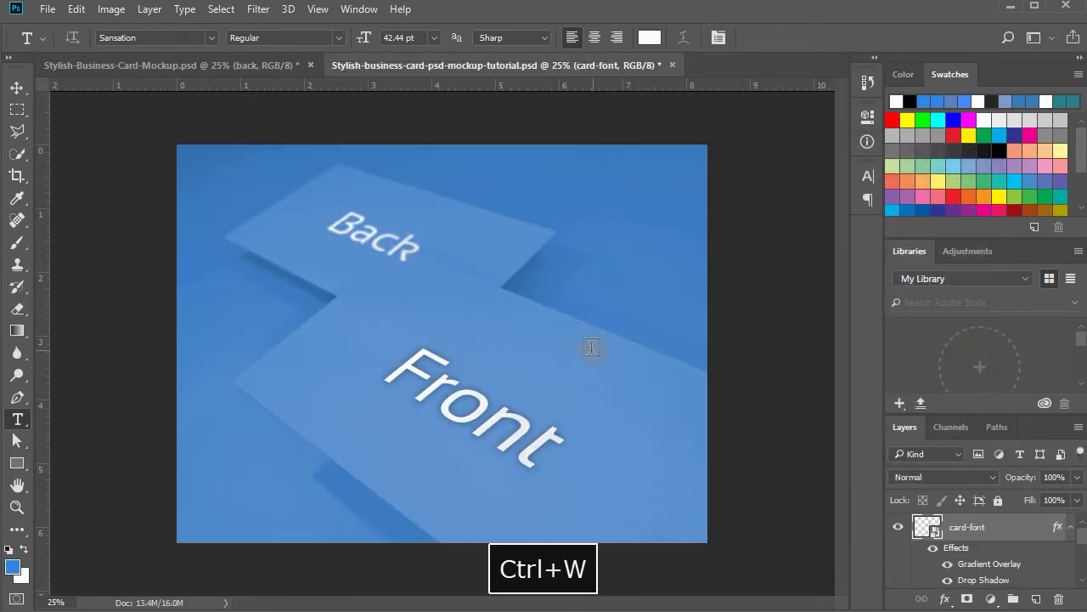
Hide the Drop Shadow effect on the card-font layer
key(v)
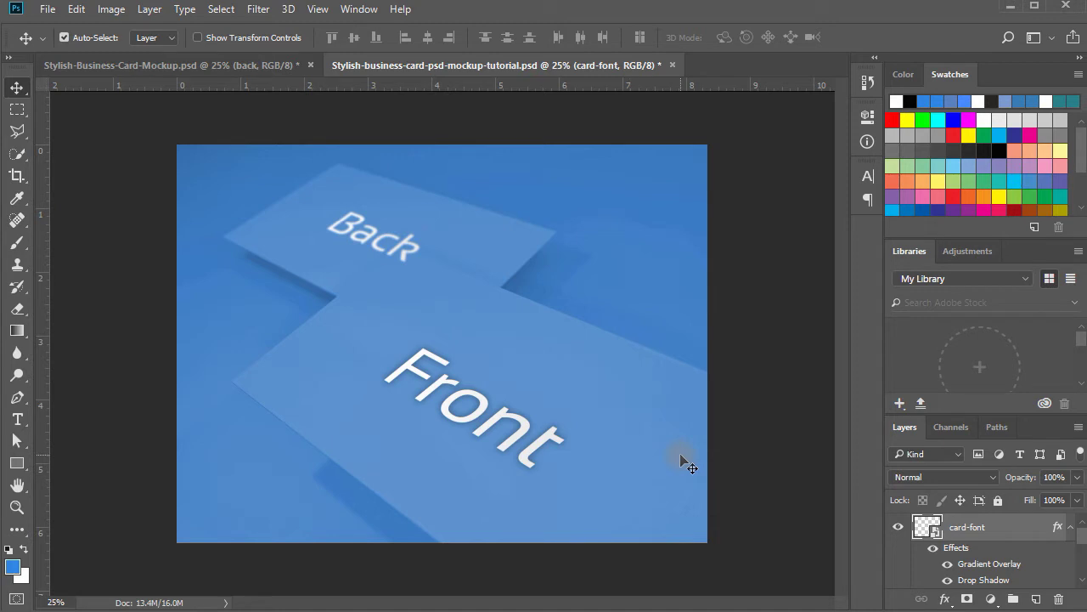
click(948, 581)
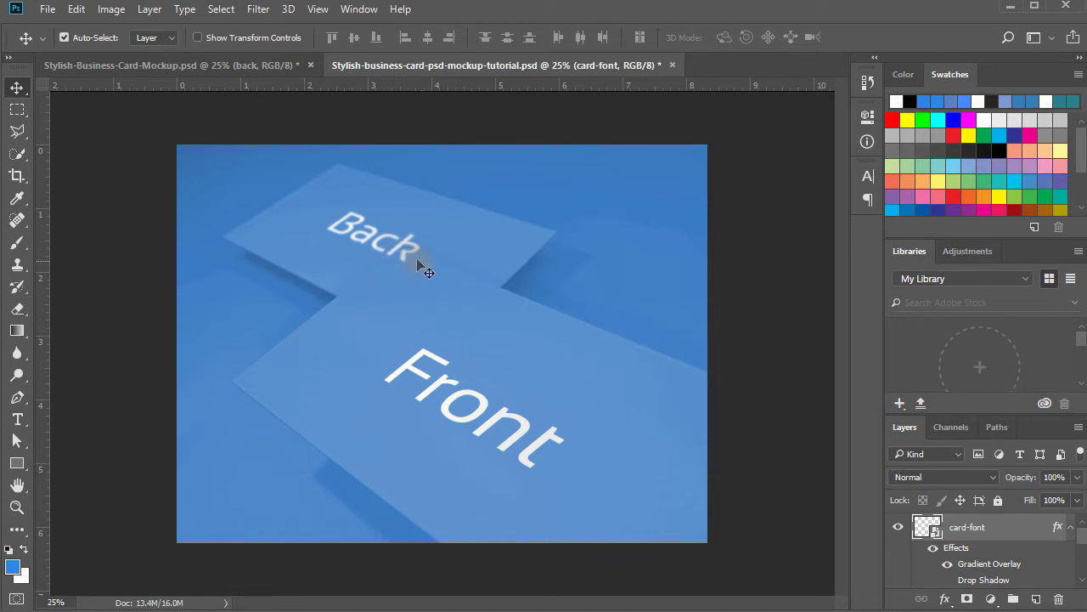
scroll(990, 569, down, 2)
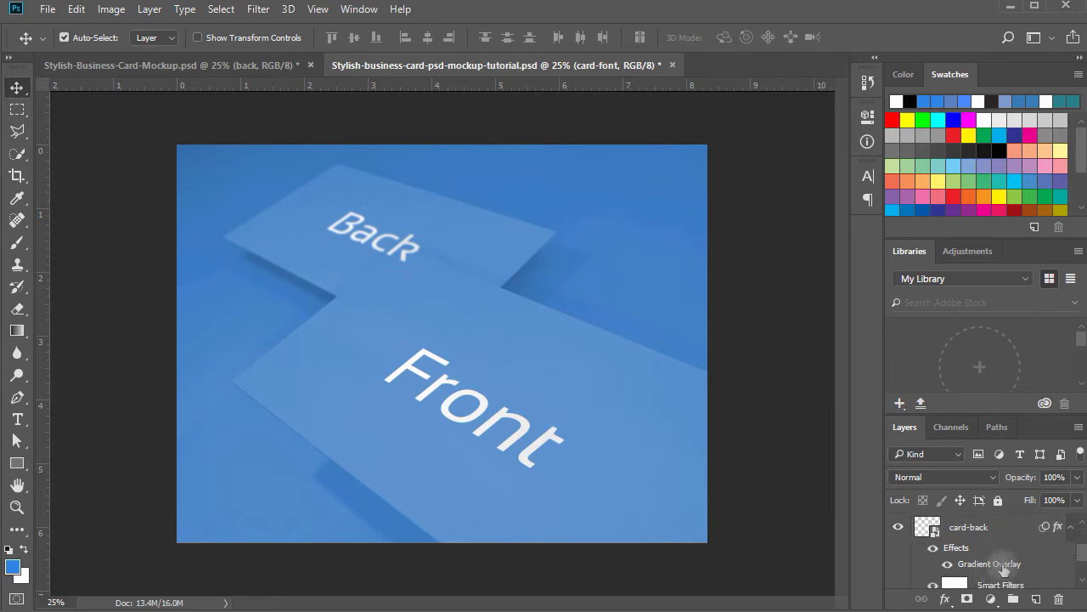
Select the card-back layer and start a Polygonal Lasso outline along the front card's left edge from its corner overlapping the back card
click(981, 527)
key(ctrl+space)
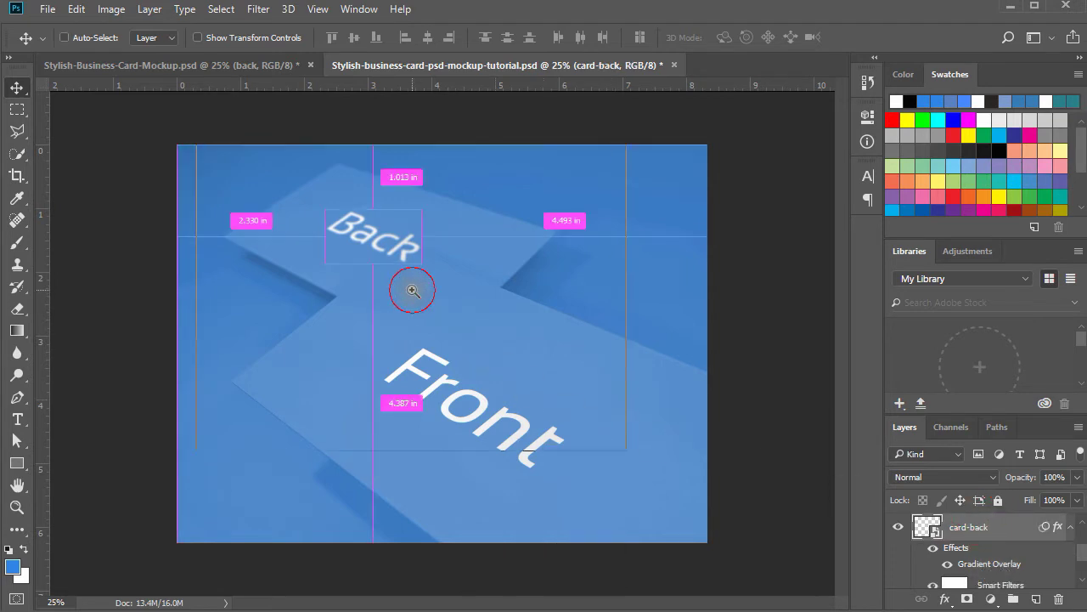
click(413, 286)
click(413, 286)
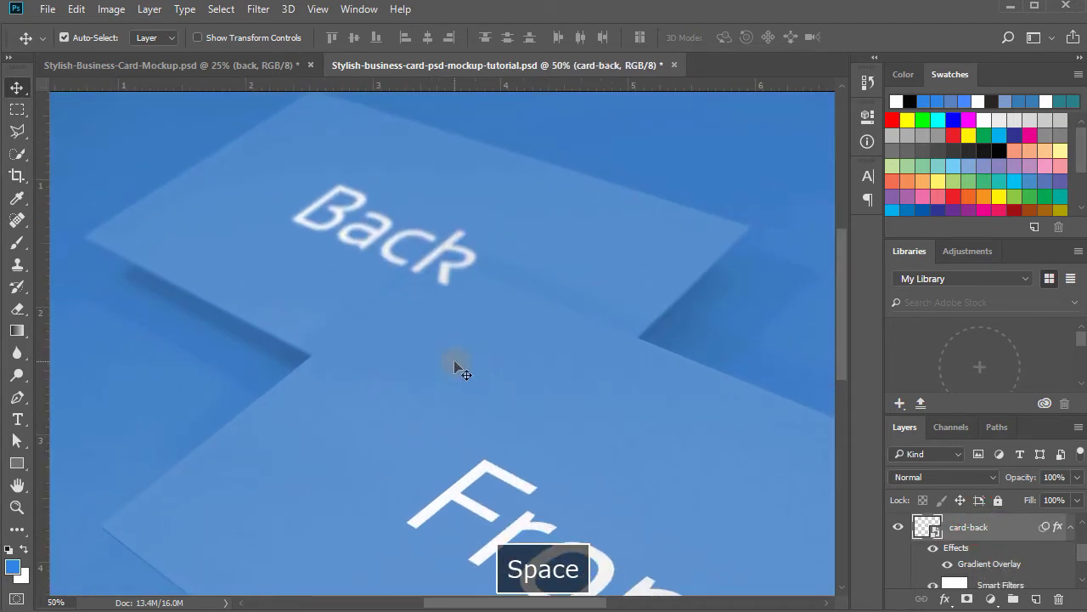
click(17, 130)
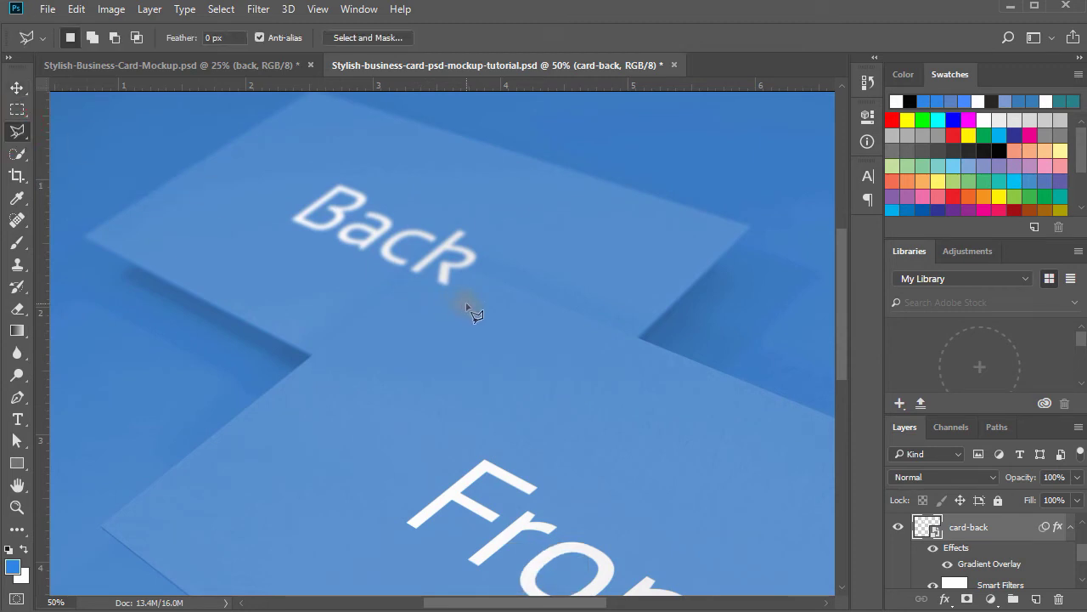
click(566, 357)
drag(680, 400, 655, 428)
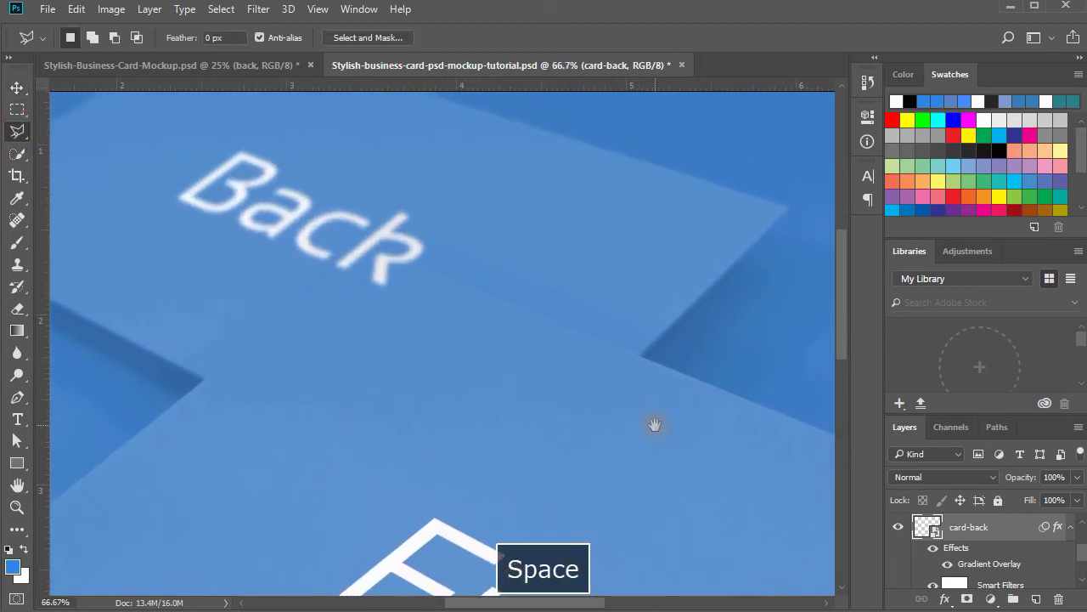
click(400, 301)
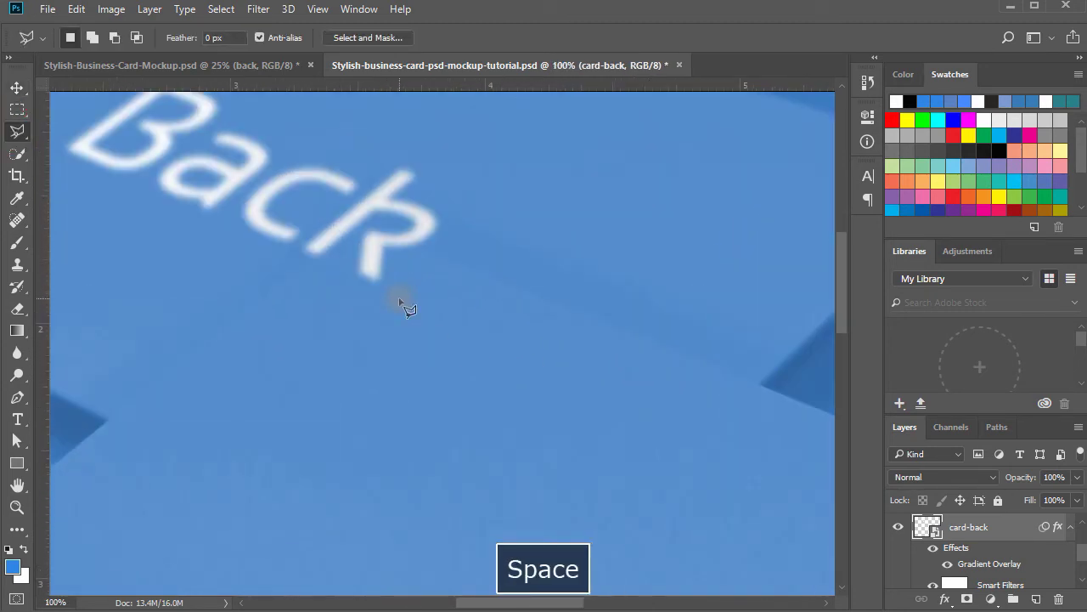
click(353, 223)
mouse_move(187, 359)
mouse_down()
mouse_move(439, 264)
mouse_move(439, 281)
mouse_up()
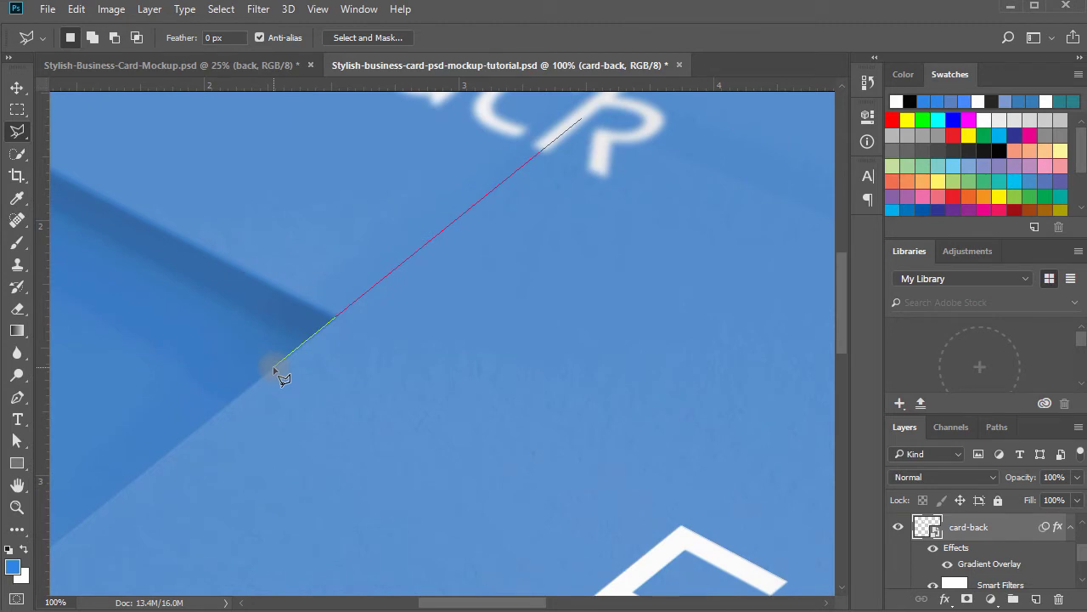
Complete the lasso outline across the front card and back along its upper edge, closing the selection around the area overlapping the back card
key(space)
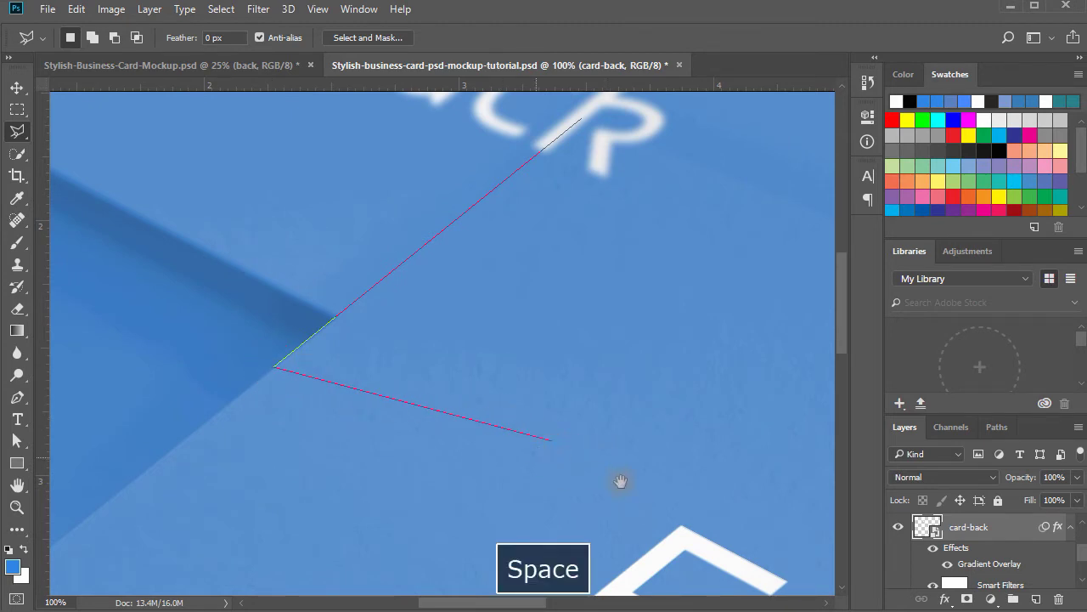
mouse_move(621, 482)
mouse_down()
mouse_move(352, 373)
mouse_move(342, 405)
mouse_up()
key(ctrl+minus)
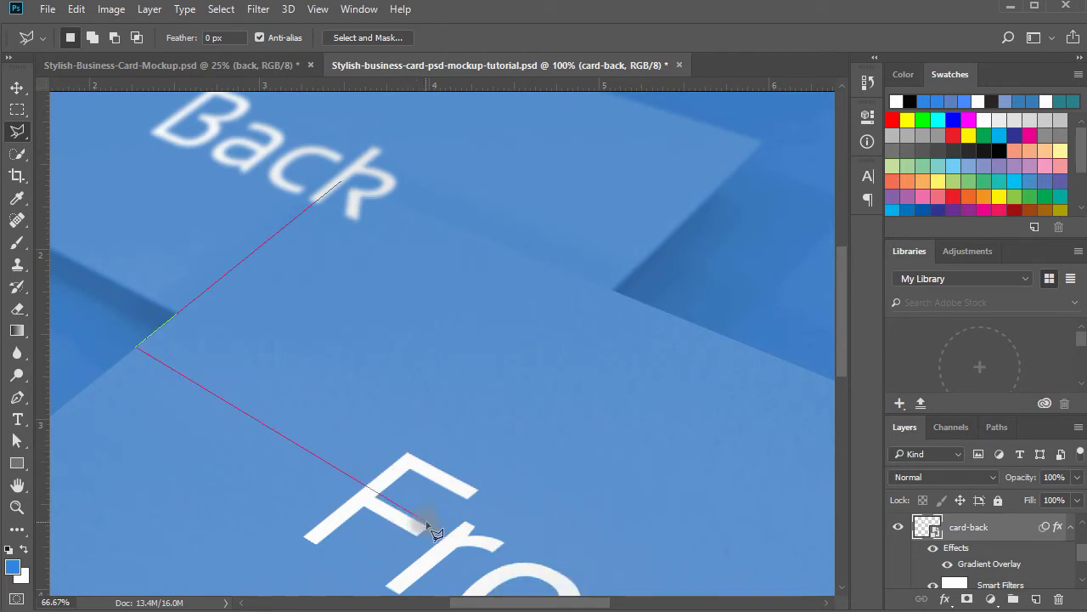
click(432, 520)
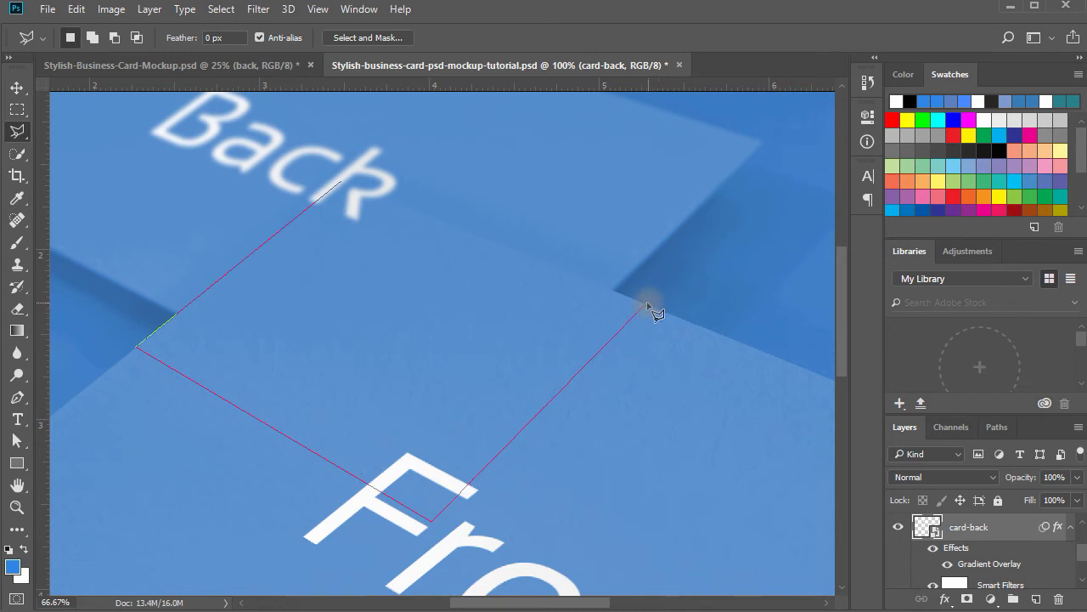
click(648, 303)
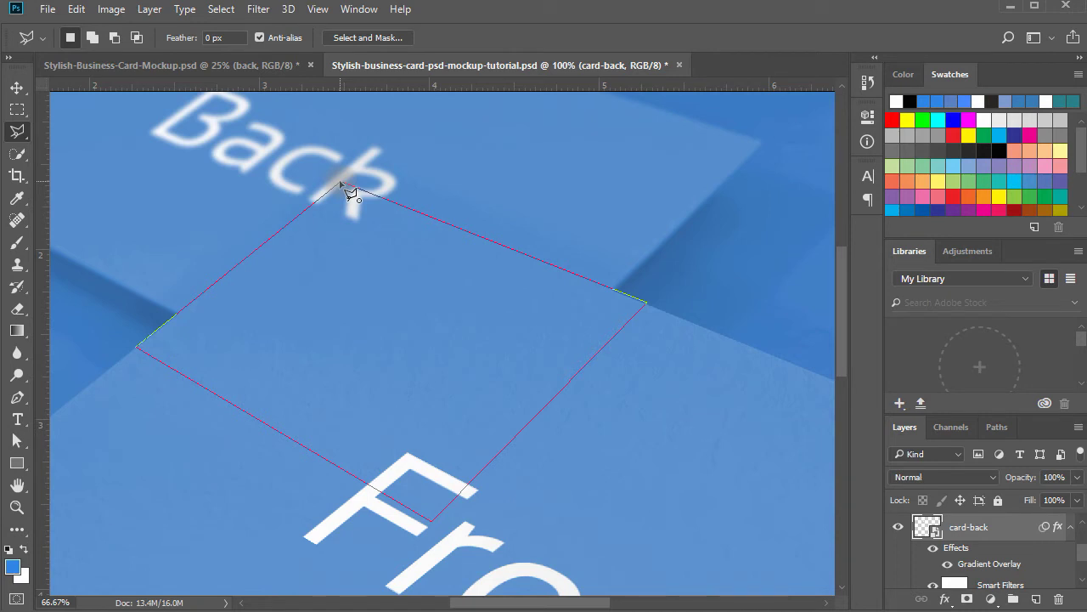
key(Delete)
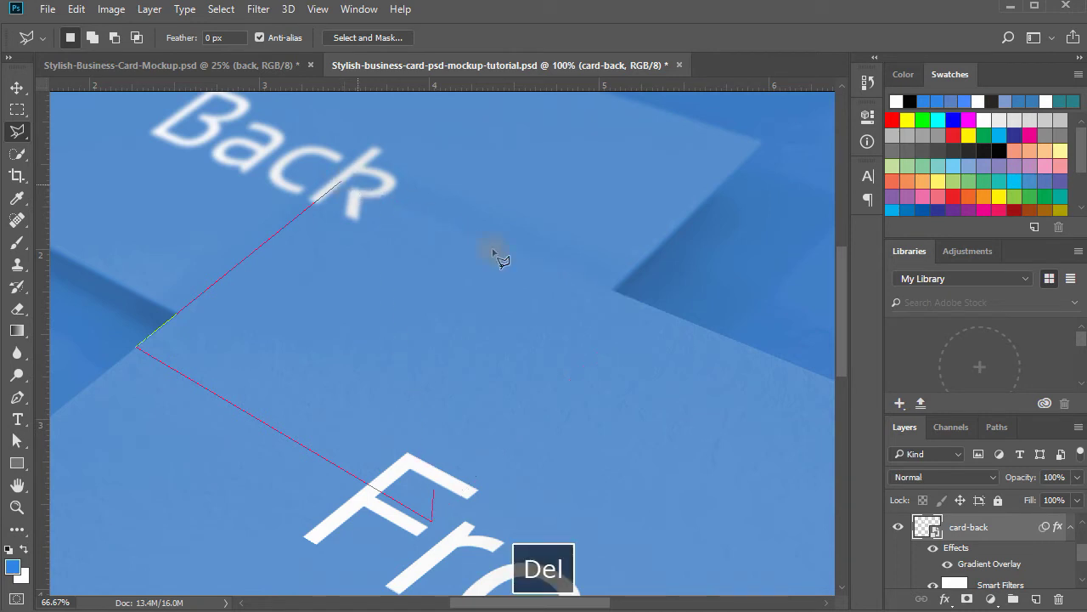
click(656, 310)
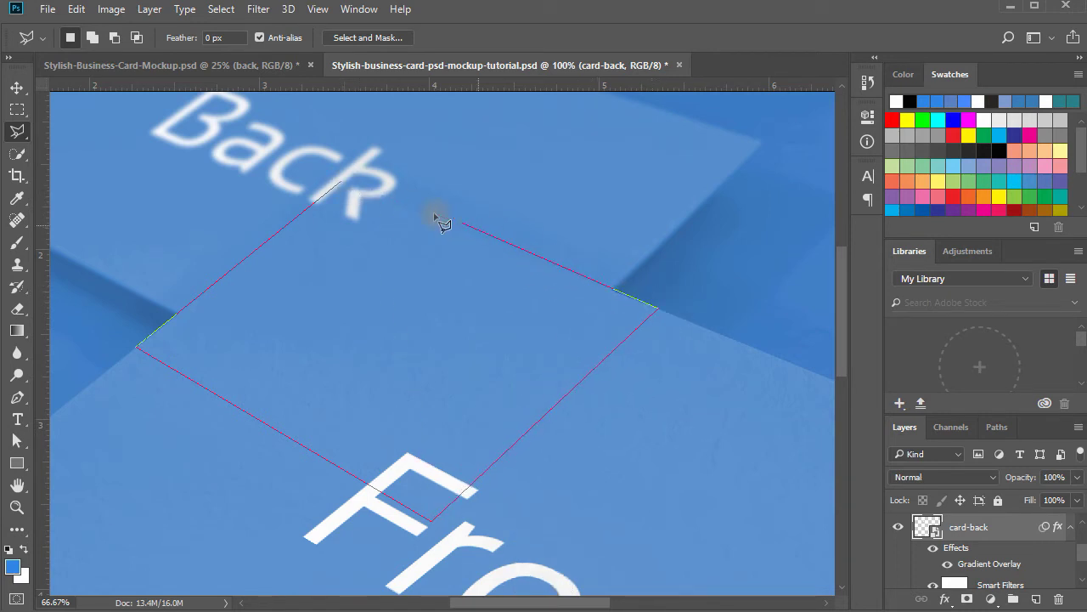
click(344, 182)
Invert the selection and add a layer mask to card-back so the part under the front card is hidden
key(ctrl+space)
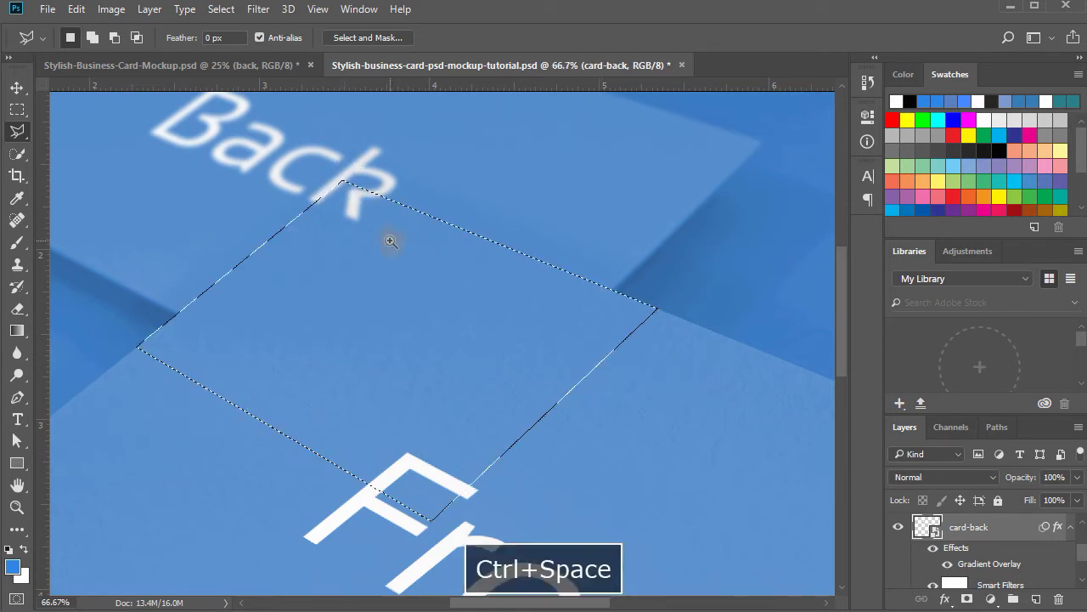
click(399, 247)
drag(478, 345, 575, 317)
key(ctrl+minus)
key(ctrl+minus)
key(ctrl+minus)
key(ctrl+minus)
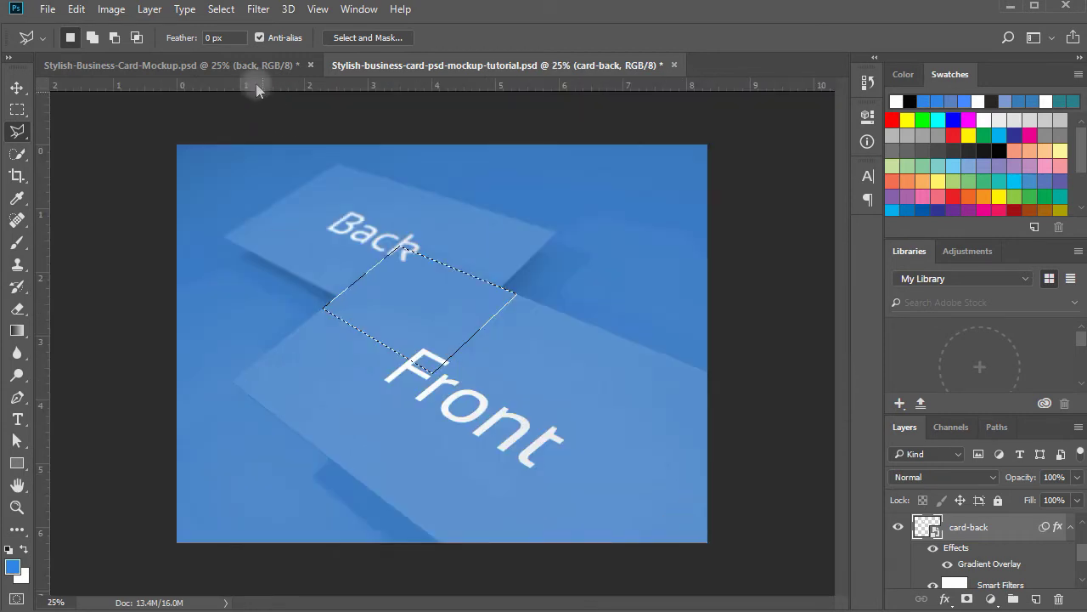
click(222, 10)
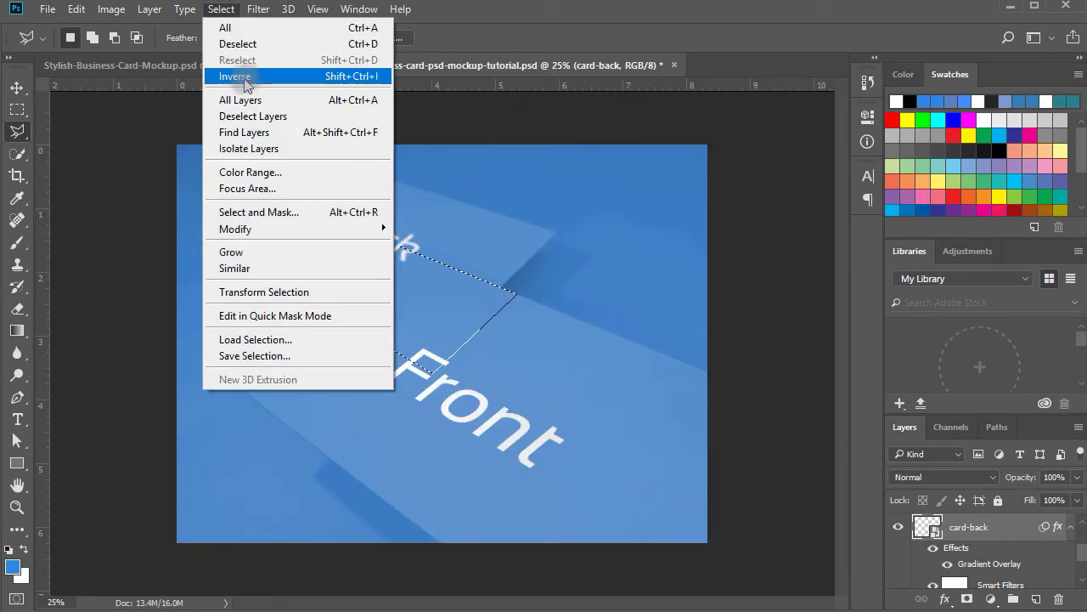
click(247, 82)
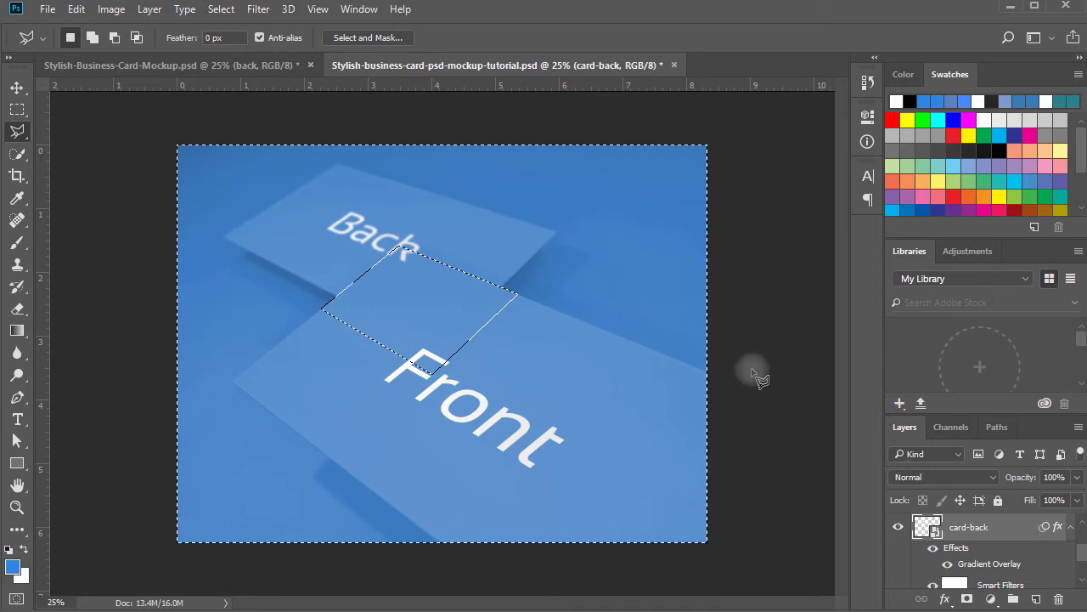
click(966, 600)
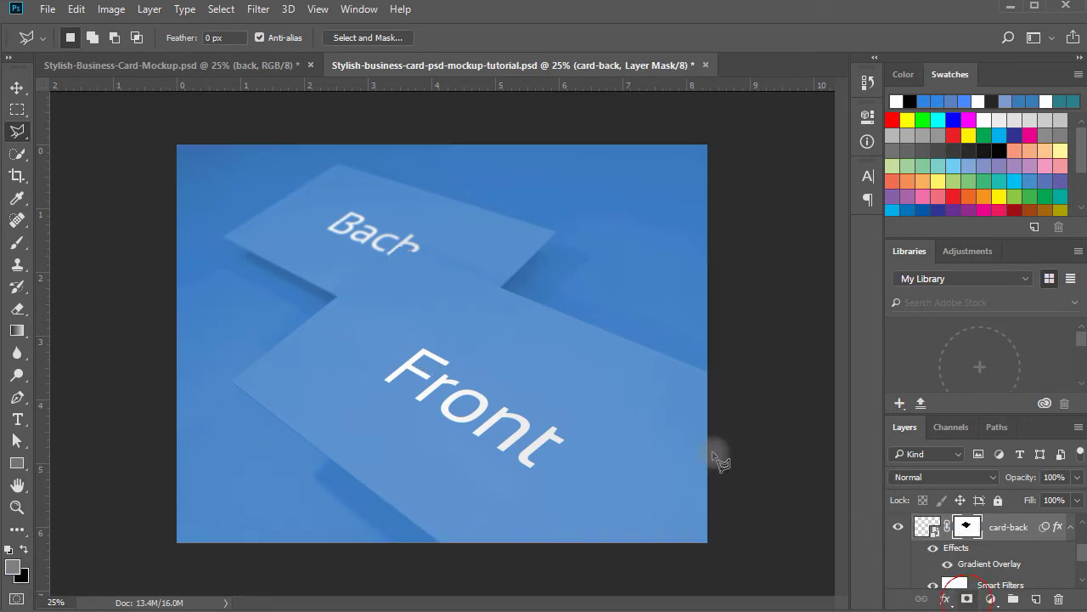
Switch to the Move tool and save the mockup document
key(v)
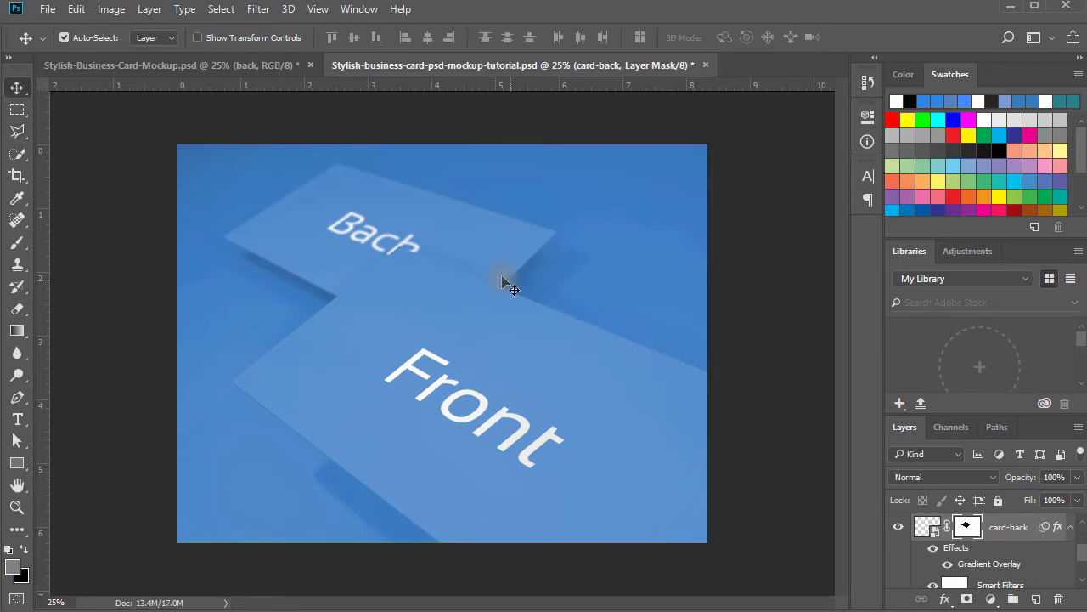
key(ctrl+minus)
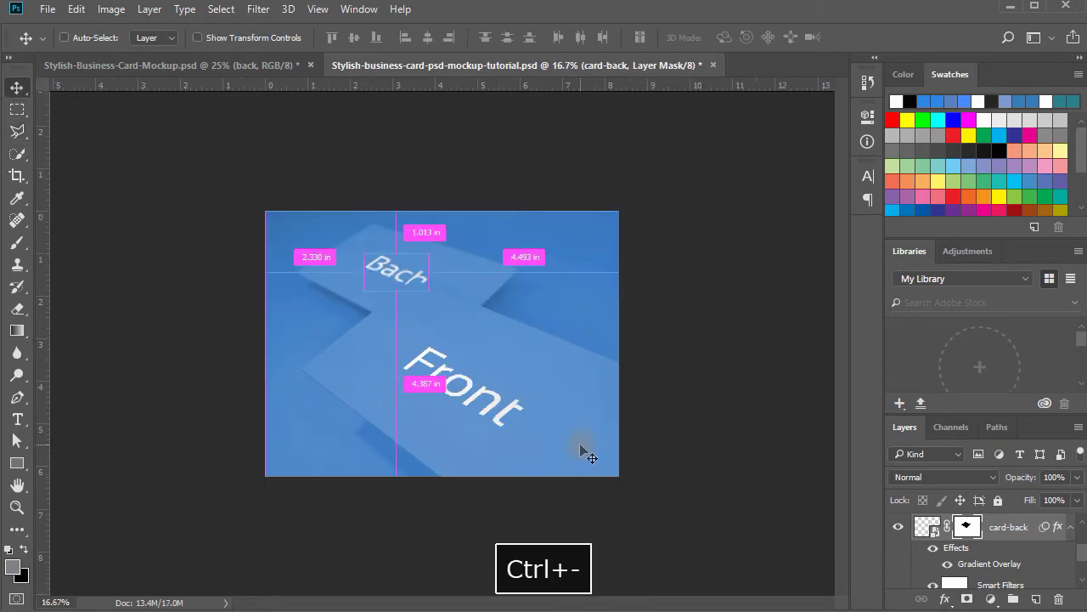
key(ctrl+s)
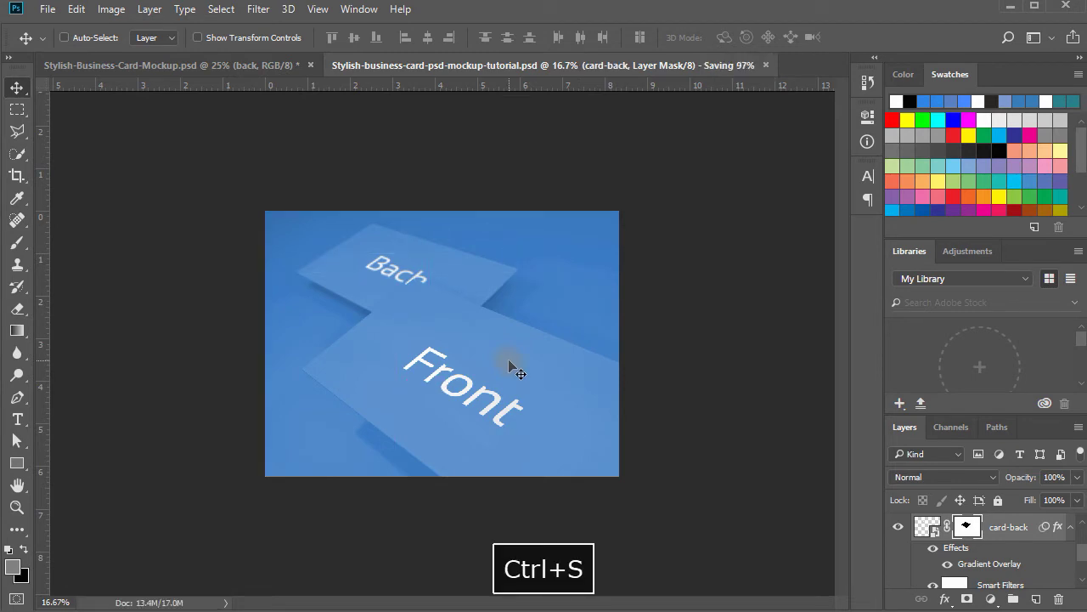
Open the contents of the card-back smart object
ctrl+click(444, 323)
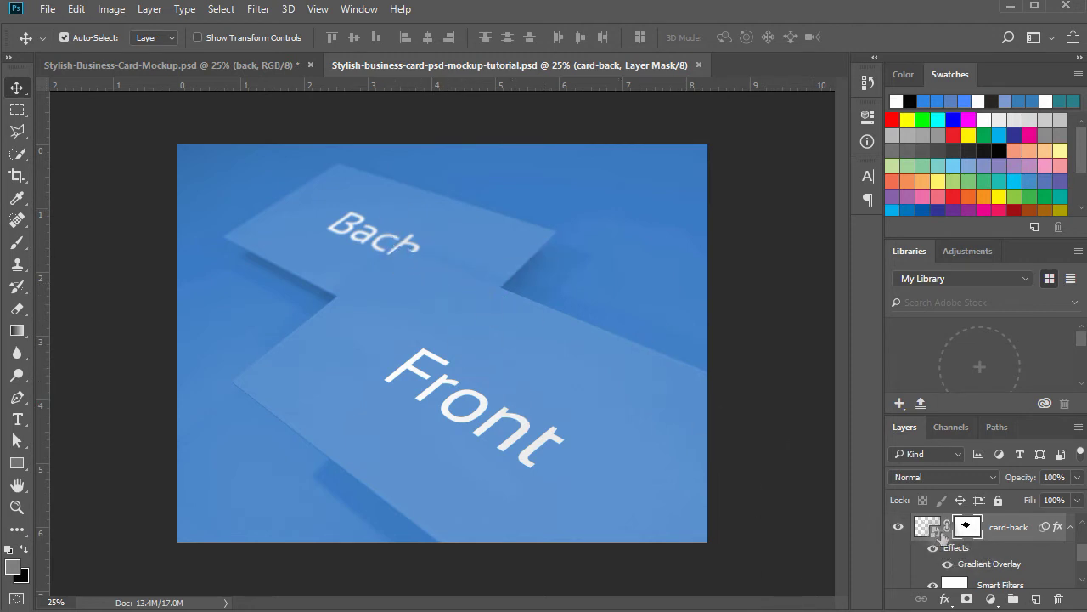
scroll(941, 533, down, 3)
scroll(944, 554, up, 3)
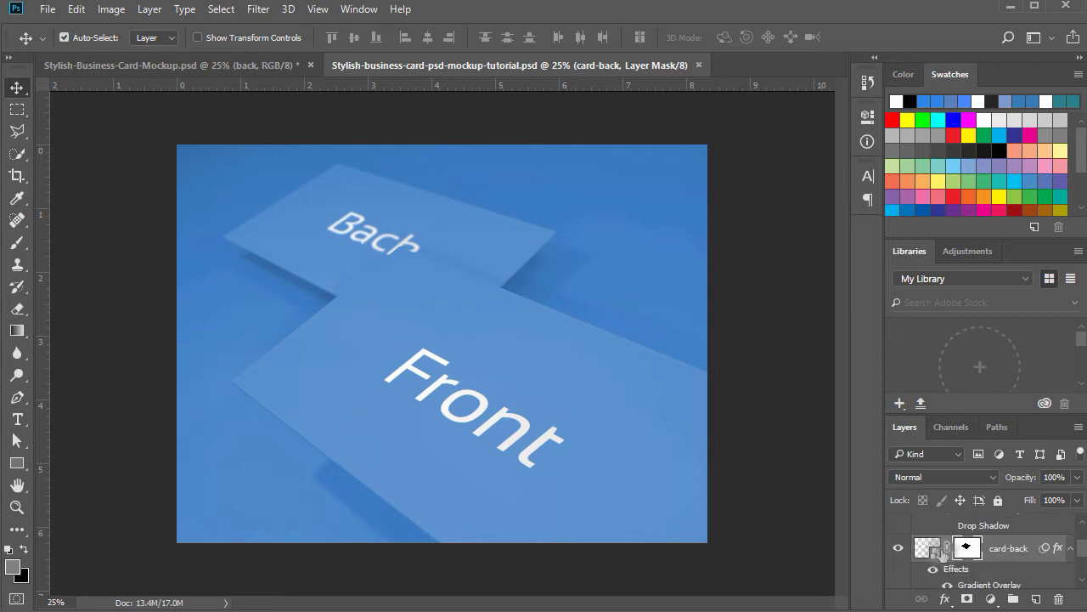
scroll(930, 564, up, 2)
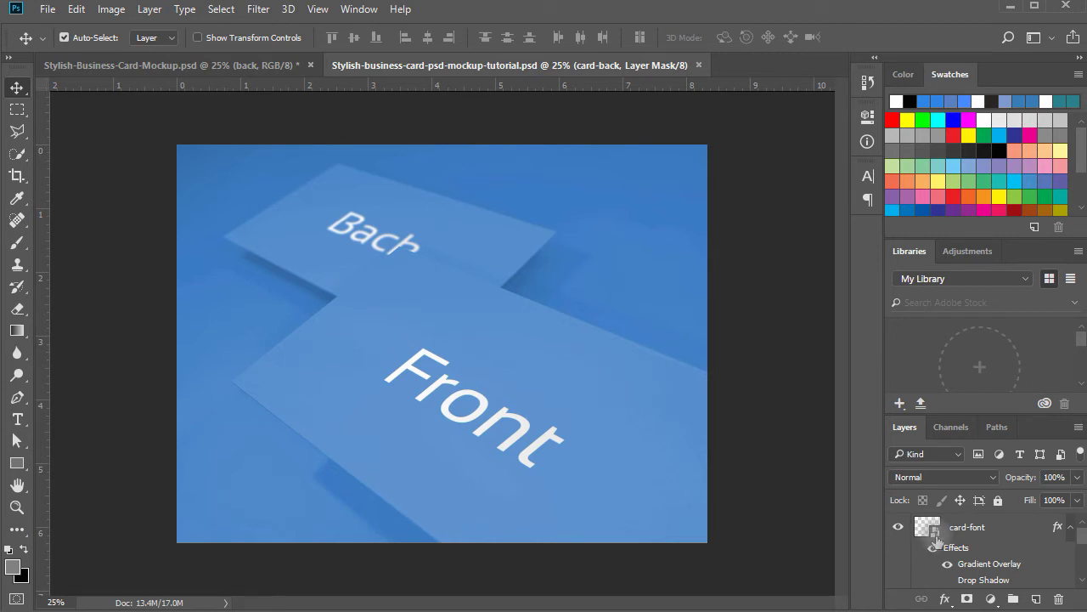
scroll(936, 540, down, 2)
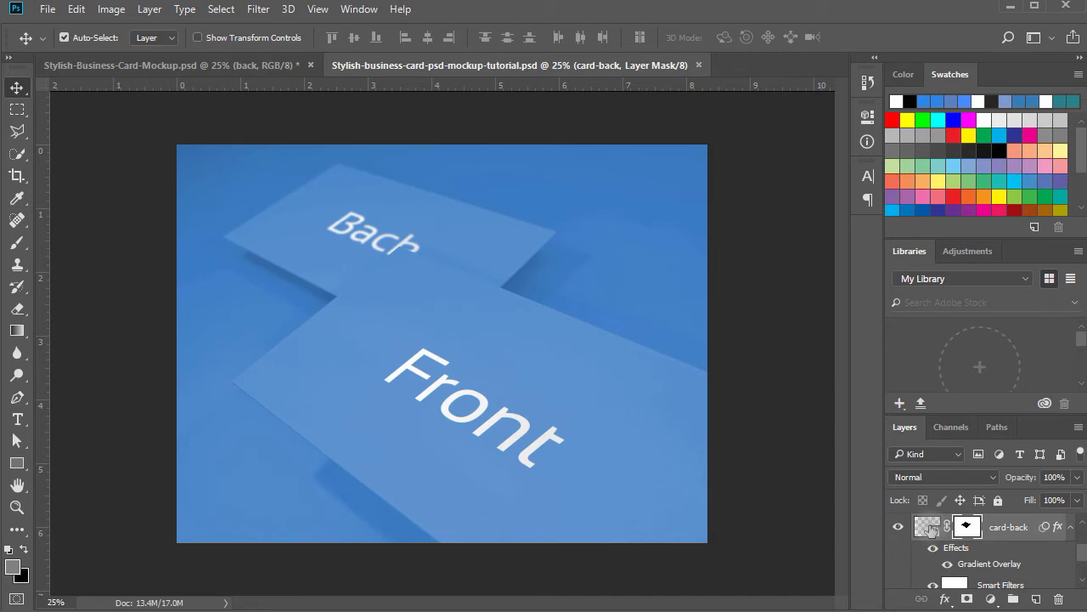
double_click(929, 527)
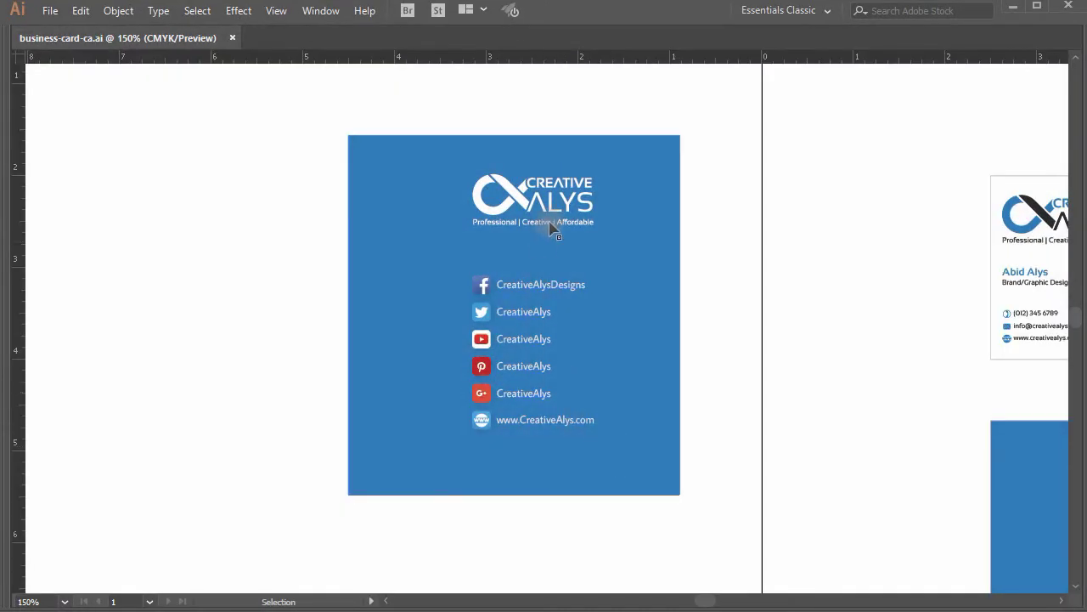
Copy the white Creative Alys logo in Illustrator, paste it as a Smart Object into the card-back contents in Photoshop and scale it to about 117%
click(580, 202)
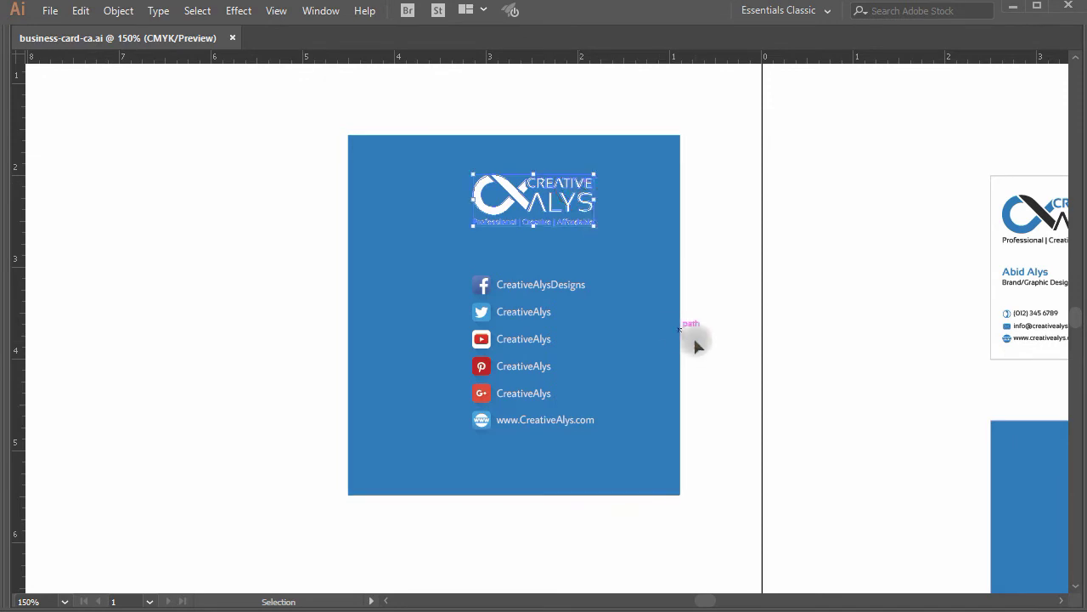
key(ctrl+c)
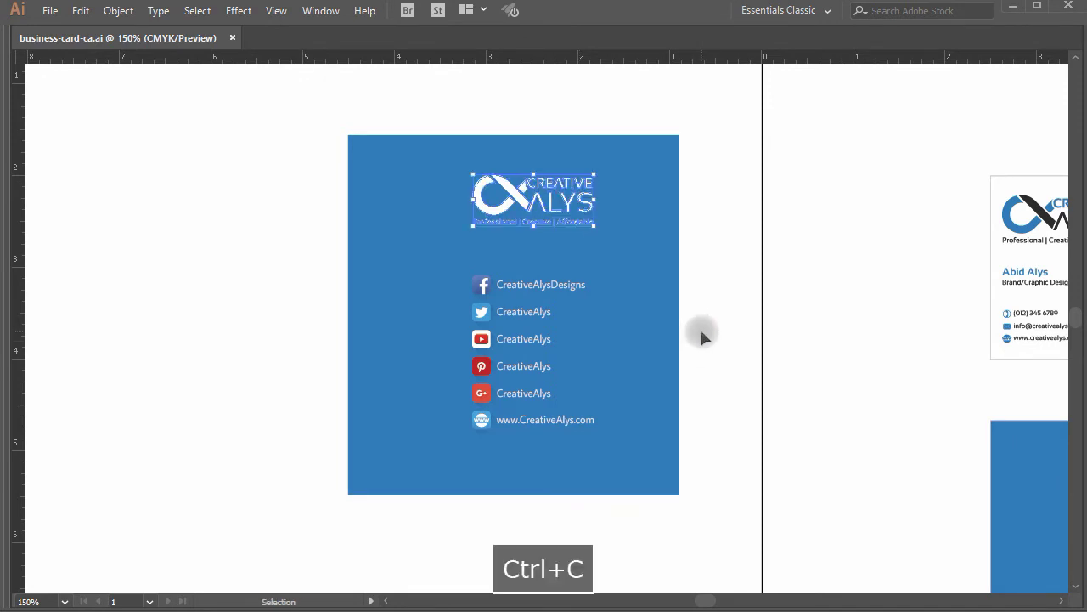
key(alt+Tab)
key(space)
key(ctrl+v)
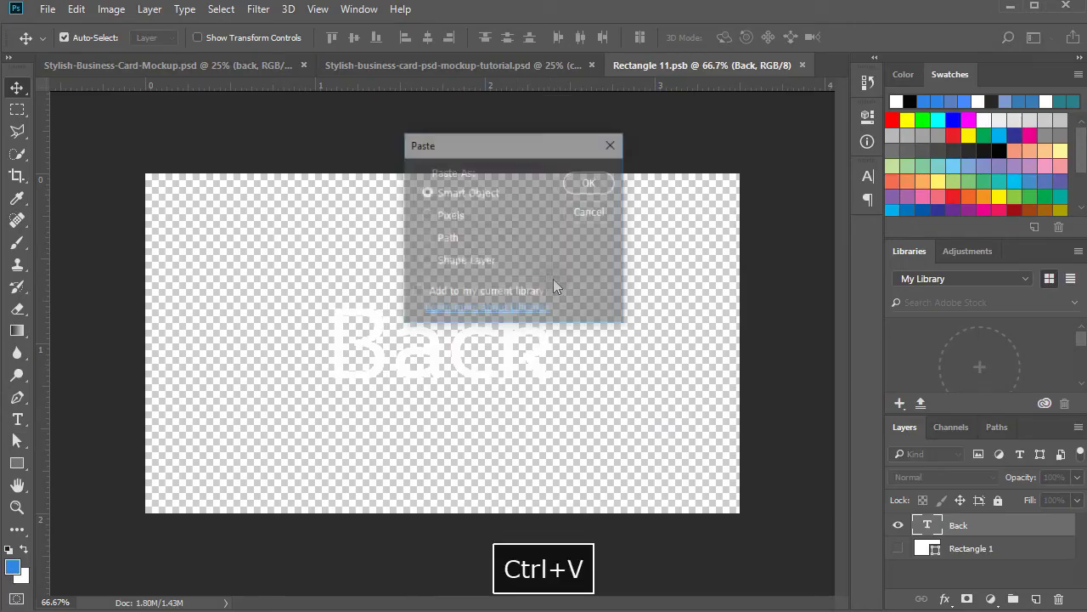
click(591, 182)
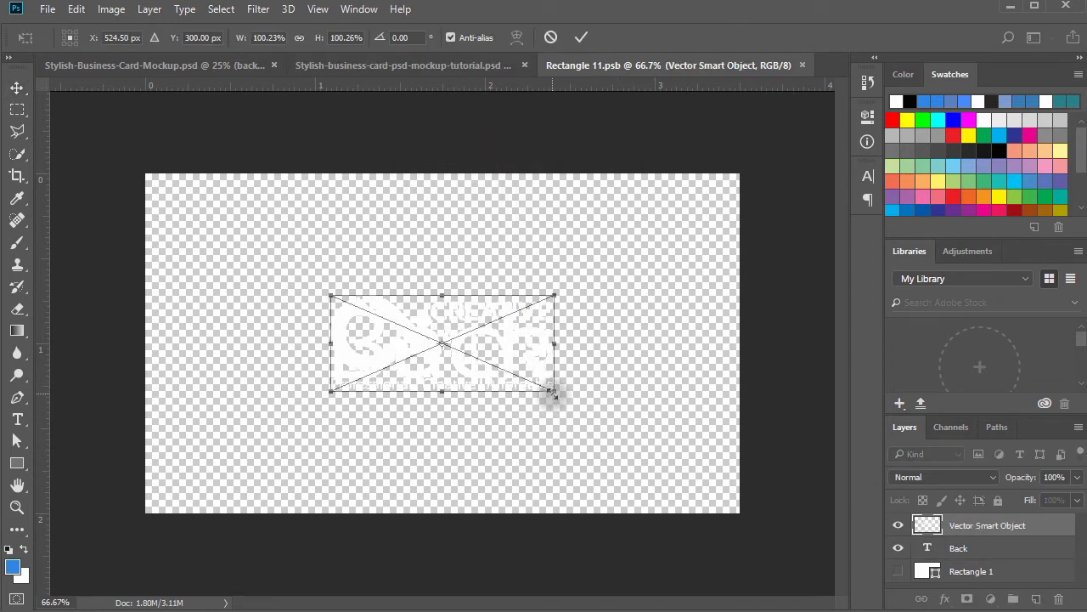
drag(552, 392, 571, 406)
key(Return)
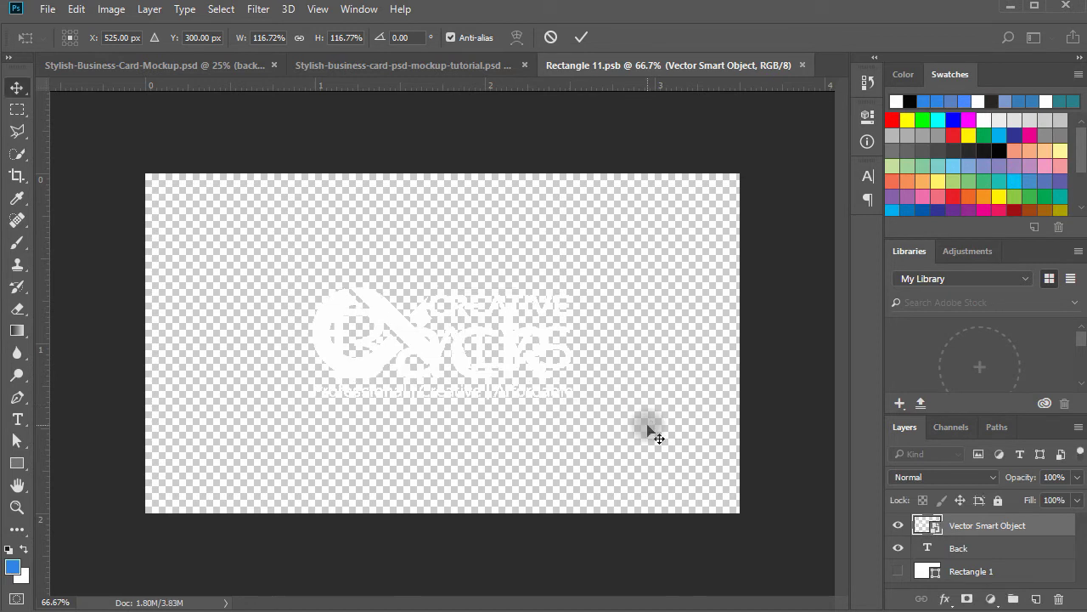
Hide the Back text layer, then save and close the card-back smart object's contents
click(897, 548)
key(ctrl+s)
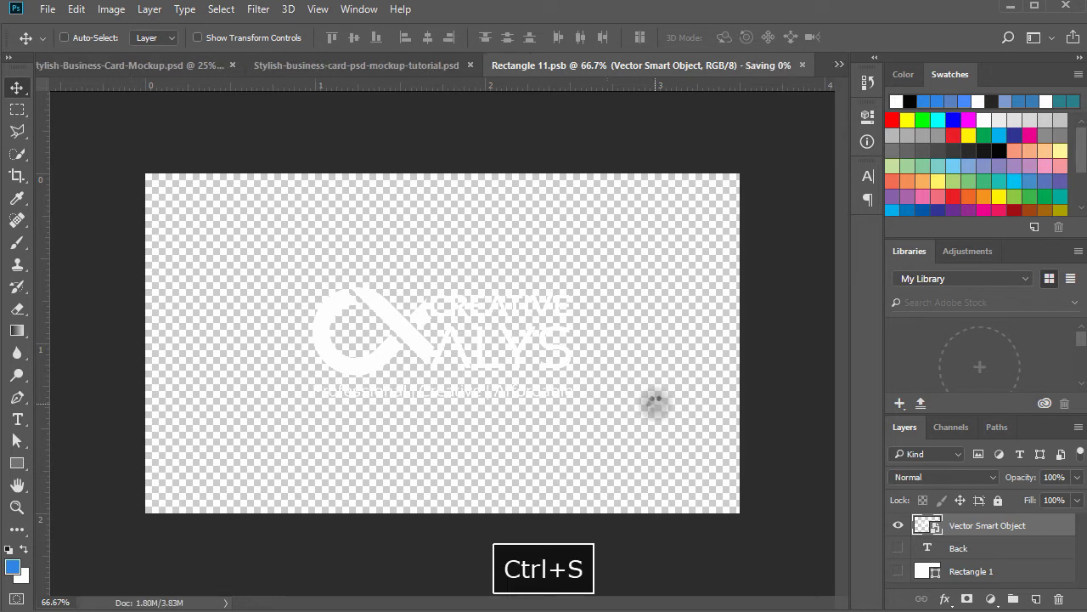
key(ctrl+w)
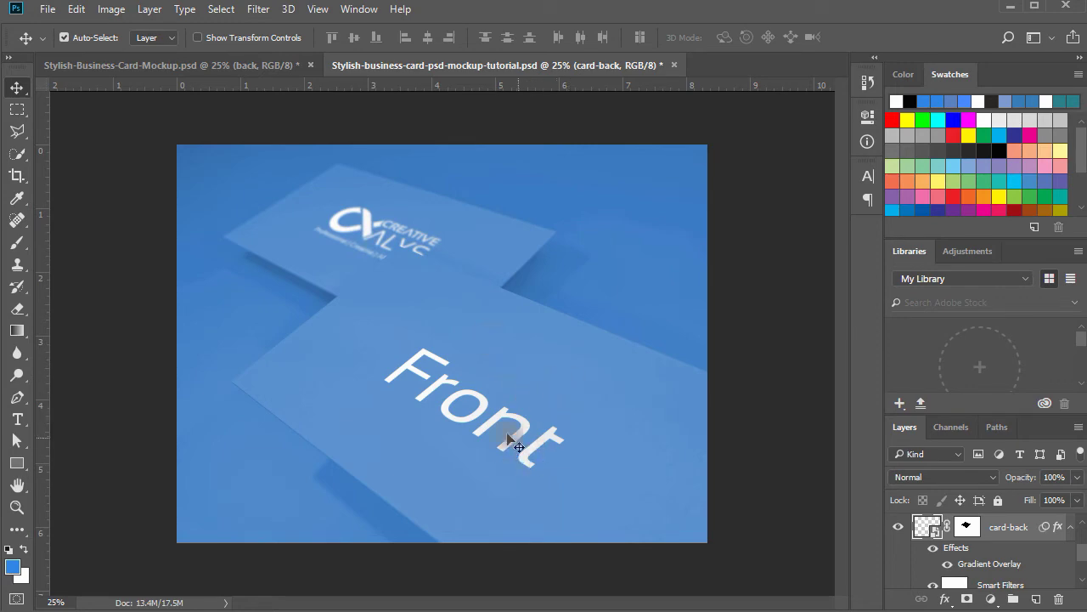
Switch to Illustrator, lock the blue background rectangle, and copy the six social media icons with their account names
key(alt+Tab)
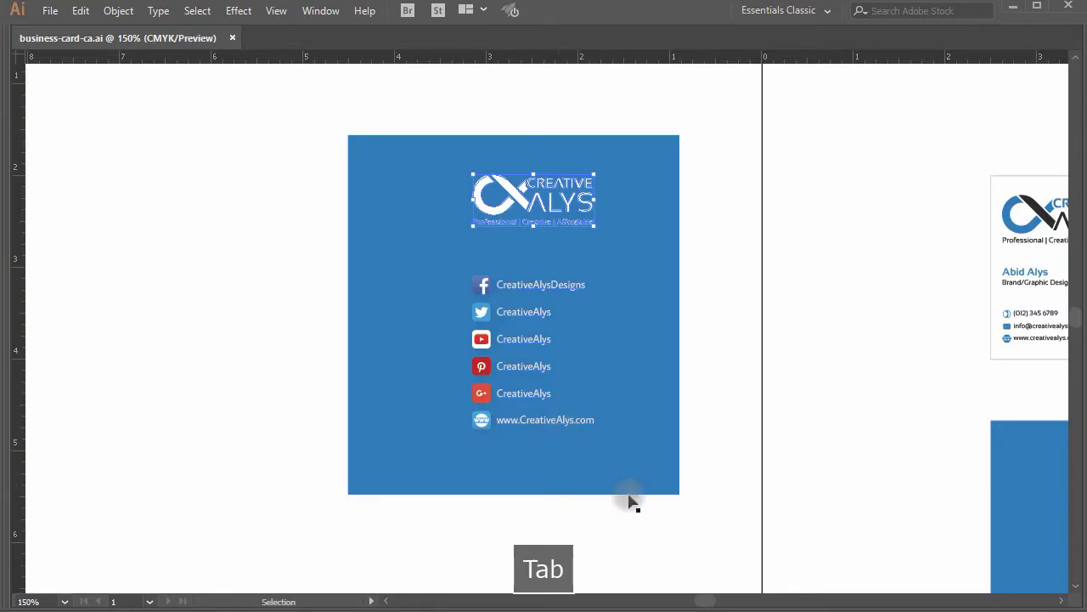
click(622, 465)
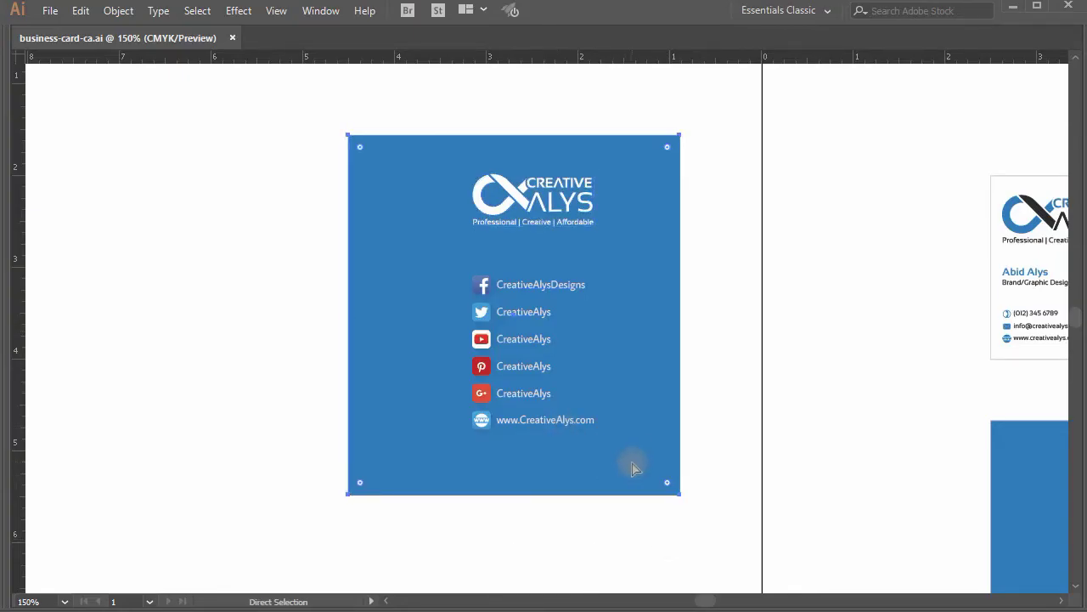
key(ctrl+2)
drag(632, 467, 432, 275)
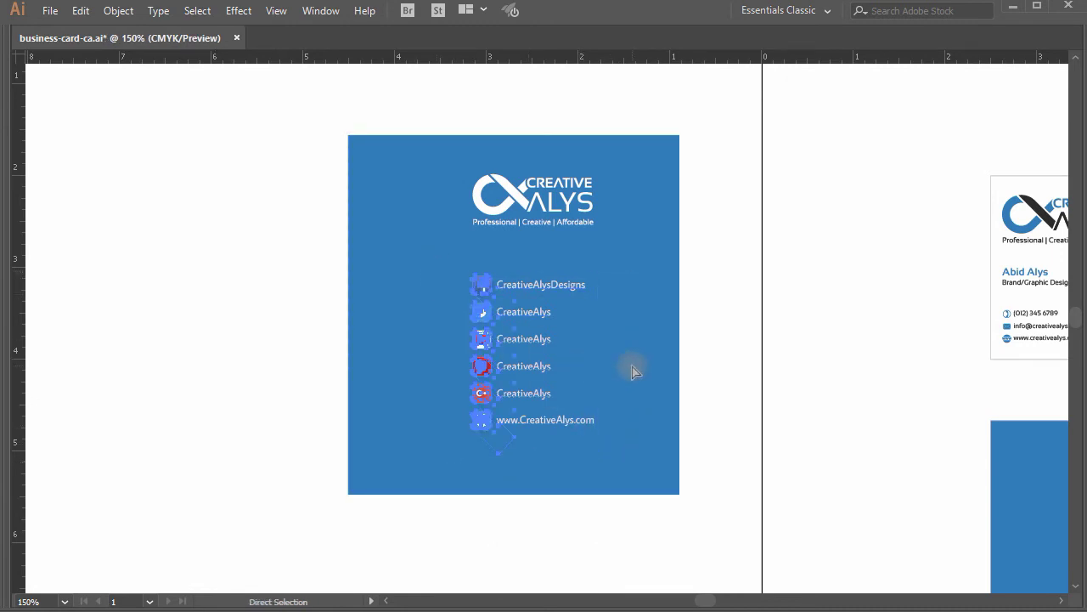
key(ctrl+c)
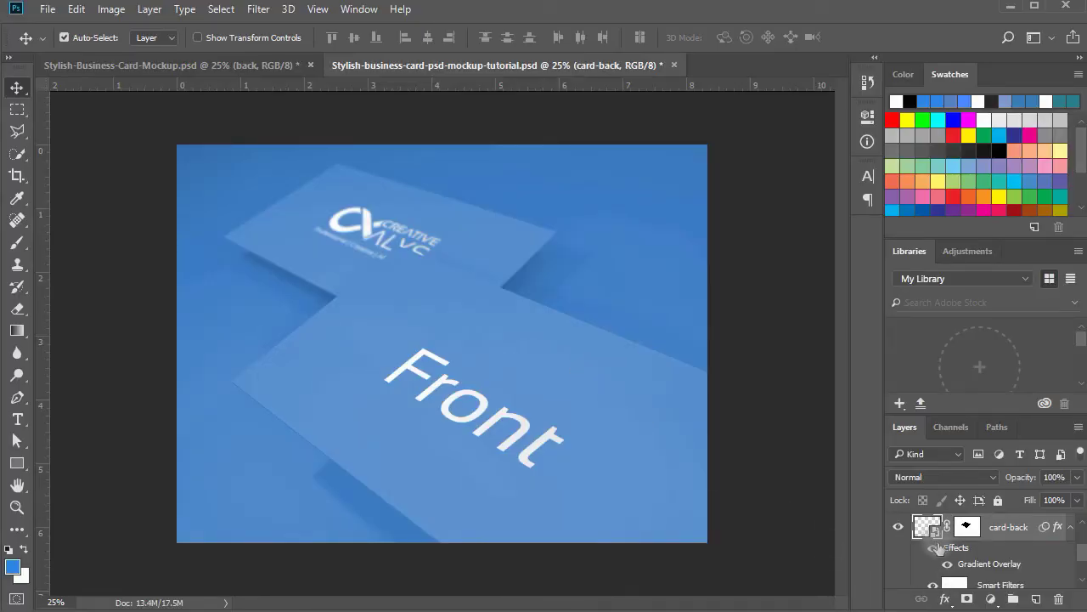
Open the card-font smart object's contents in Photoshop, paste the social media artwork as a Smart Object and scale it to about 92%
scroll(943, 551, up, 2)
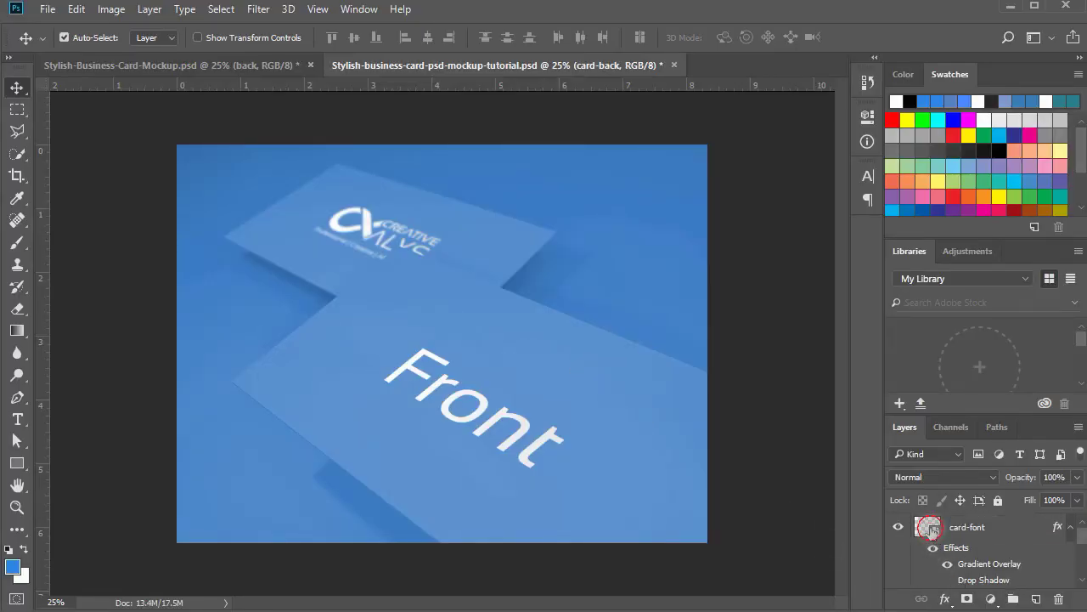
double_click(931, 528)
key(ctrl+v)
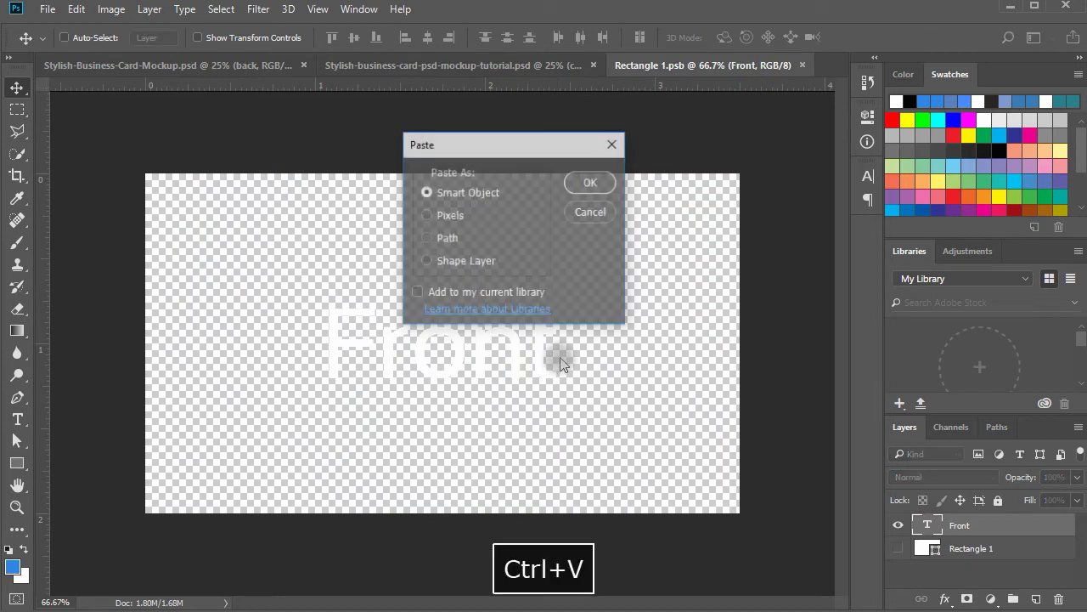
click(582, 184)
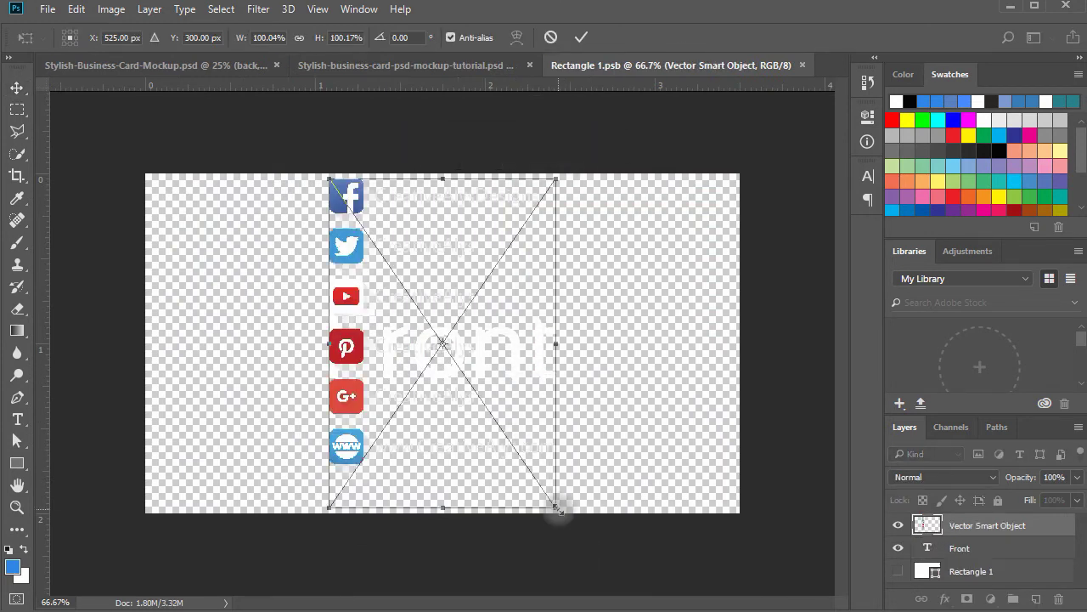
drag(556, 507, 547, 494)
key(Return)
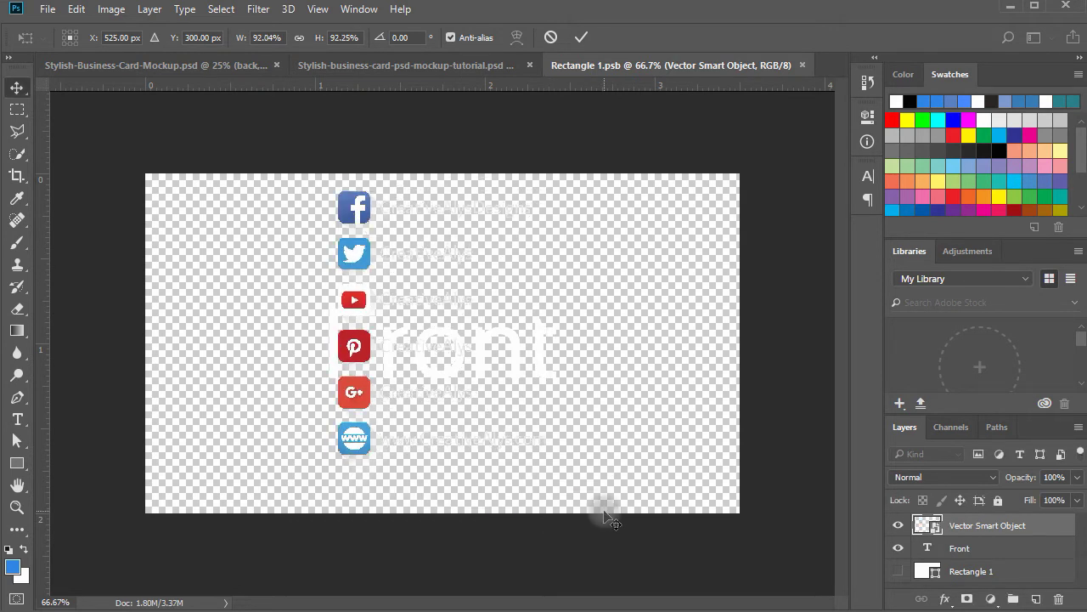
Hide the Front text layer, then save and close the card-font smart object's contents
click(899, 548)
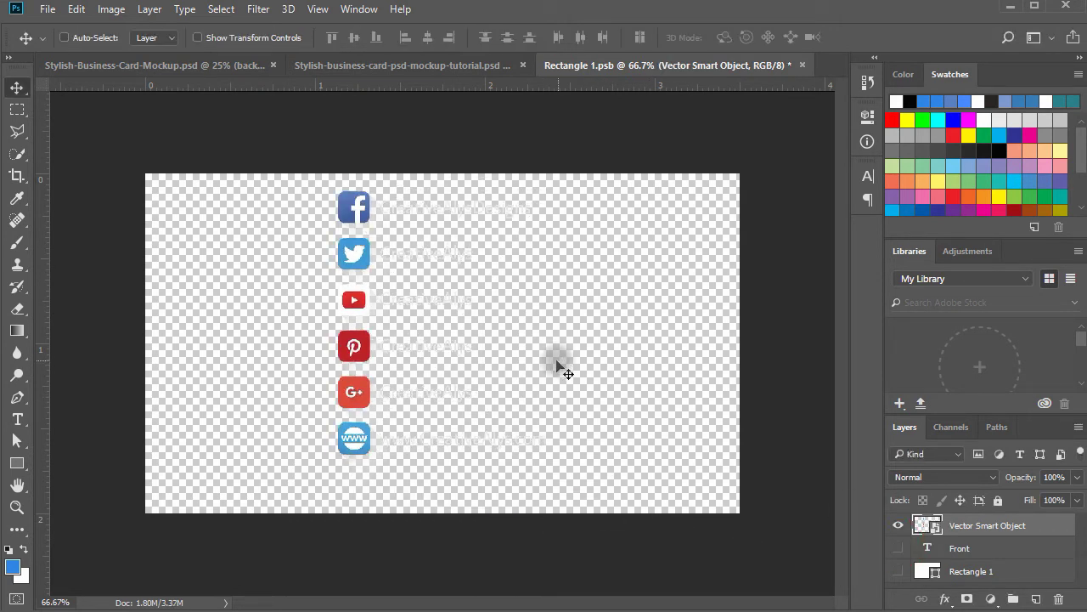
key(ctrl+s)
key(ctrl+w)
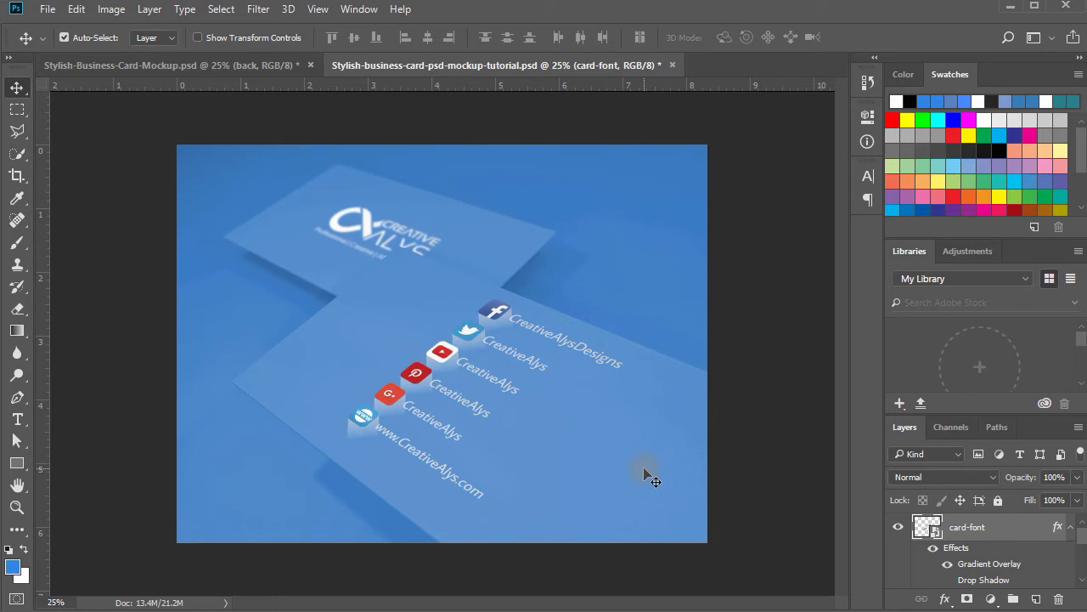
Reopen the card-font smart object's contents and delete the pasted social media artwork
double_click(929, 526)
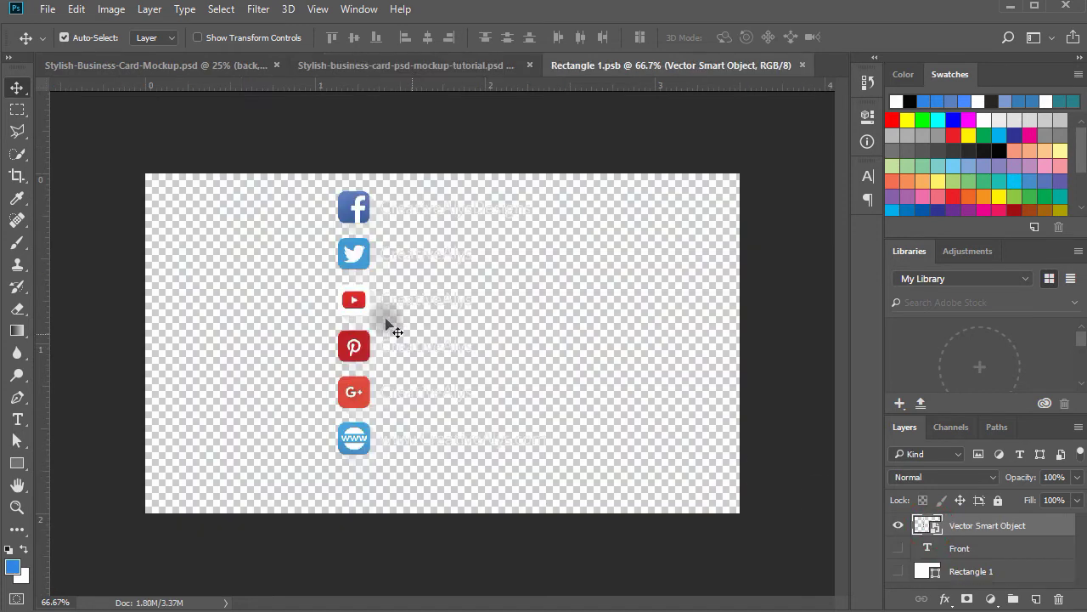
click(356, 252)
key(Delete)
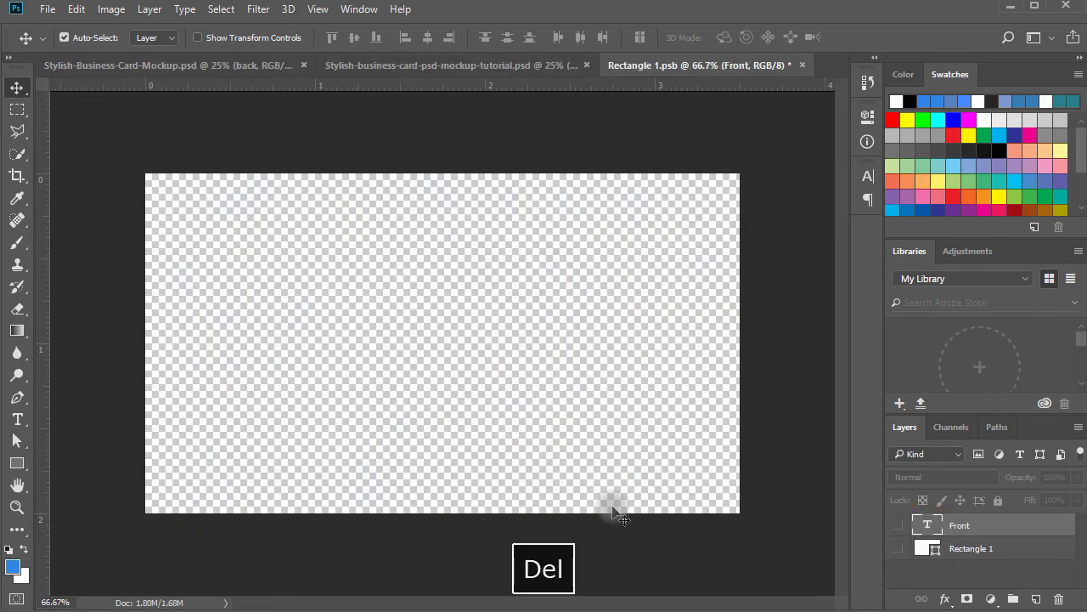
Switch to Illustrator, ungroup the social media artwork and copy only the Facebook, Twitter and YouTube icons
click(760, 605)
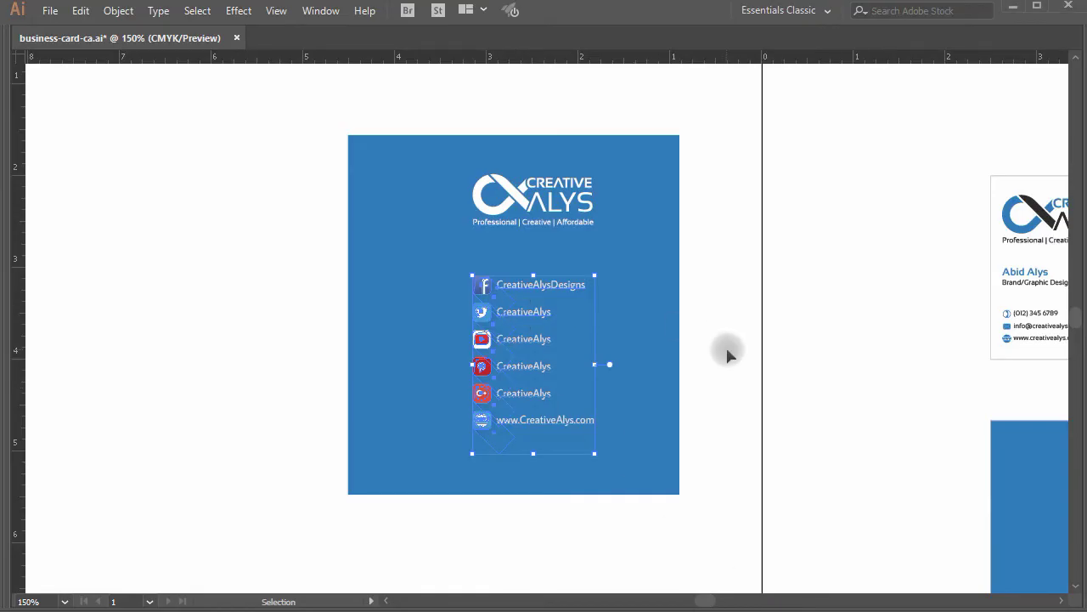
key(ctrl+shift+g)
key(ctrl+space)
click(528, 338)
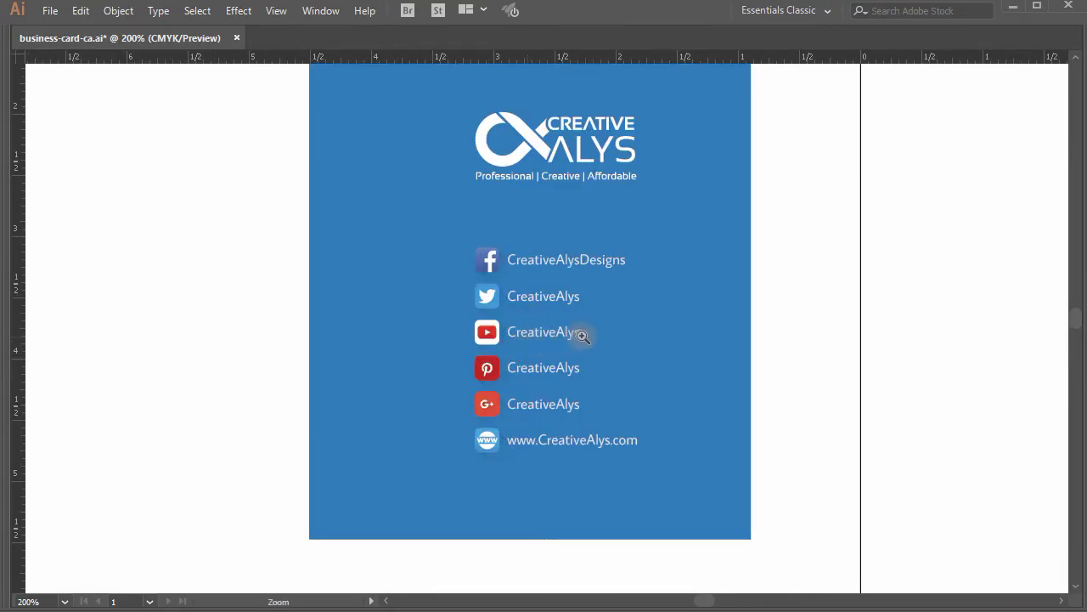
click(567, 322)
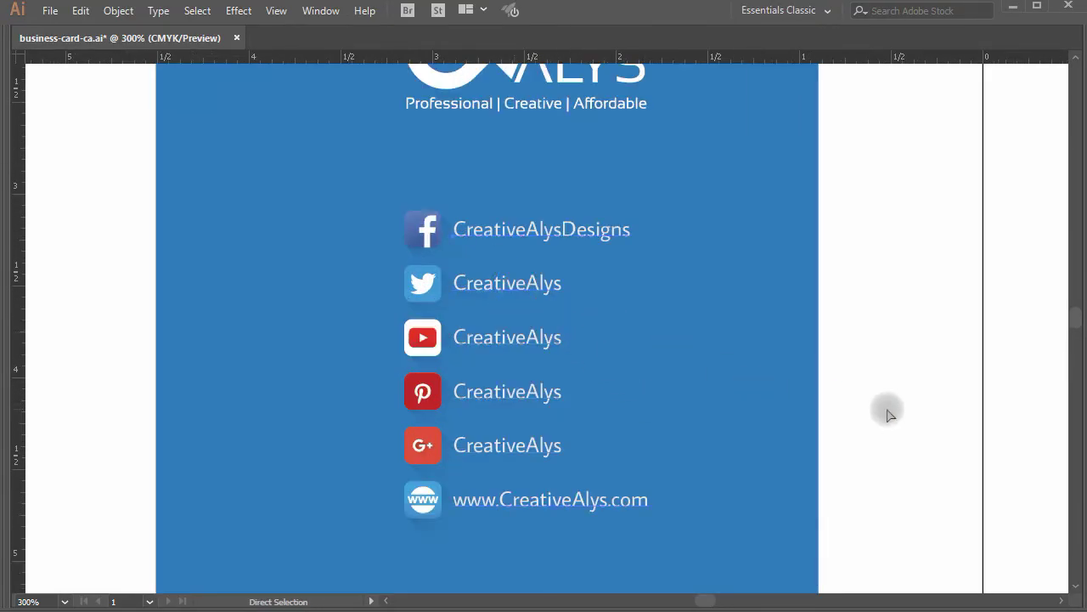
click(421, 231)
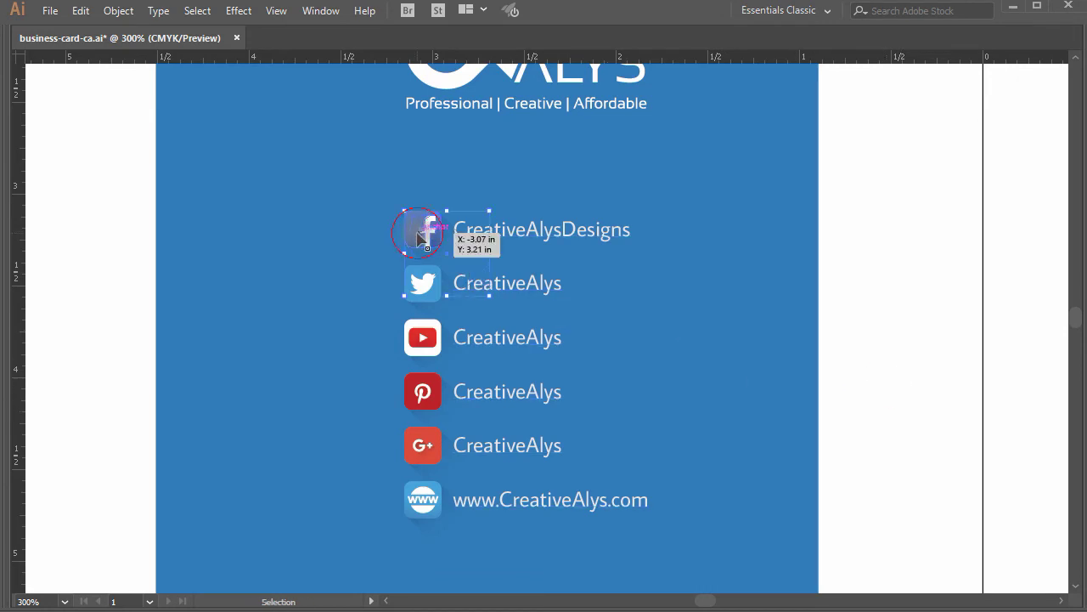
shift+click(425, 289)
drag(425, 289, 425, 290)
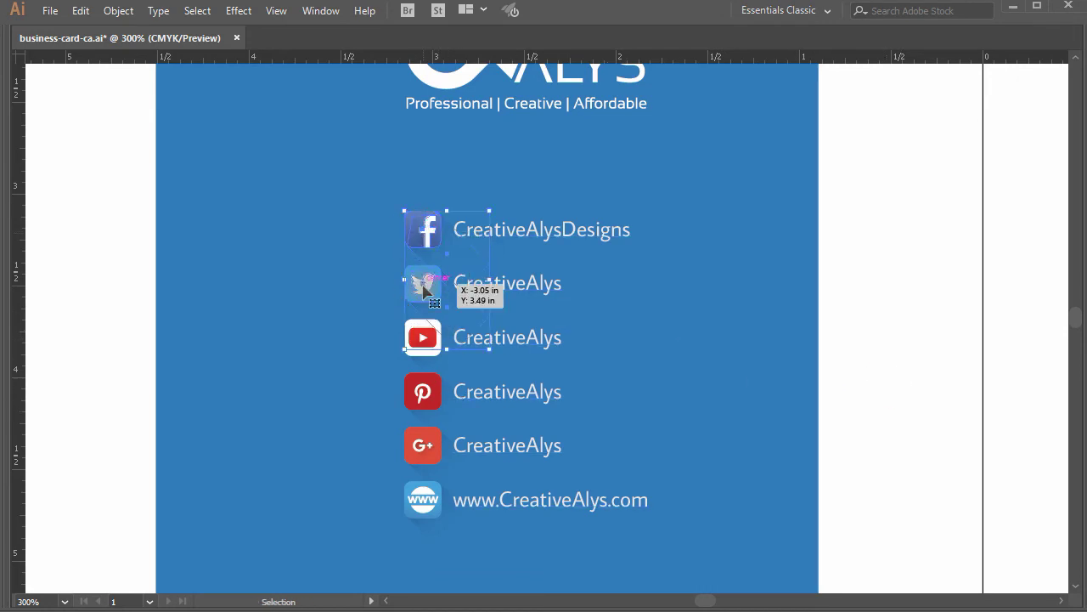
key(Tab)
shift+click(422, 384)
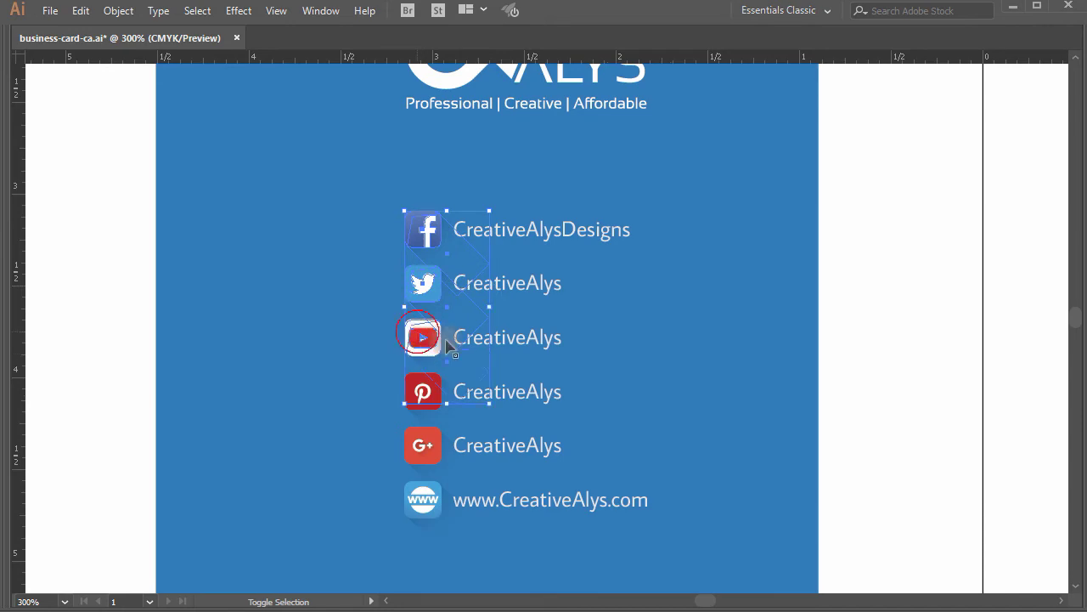
key(ctrl+c)
key(space)
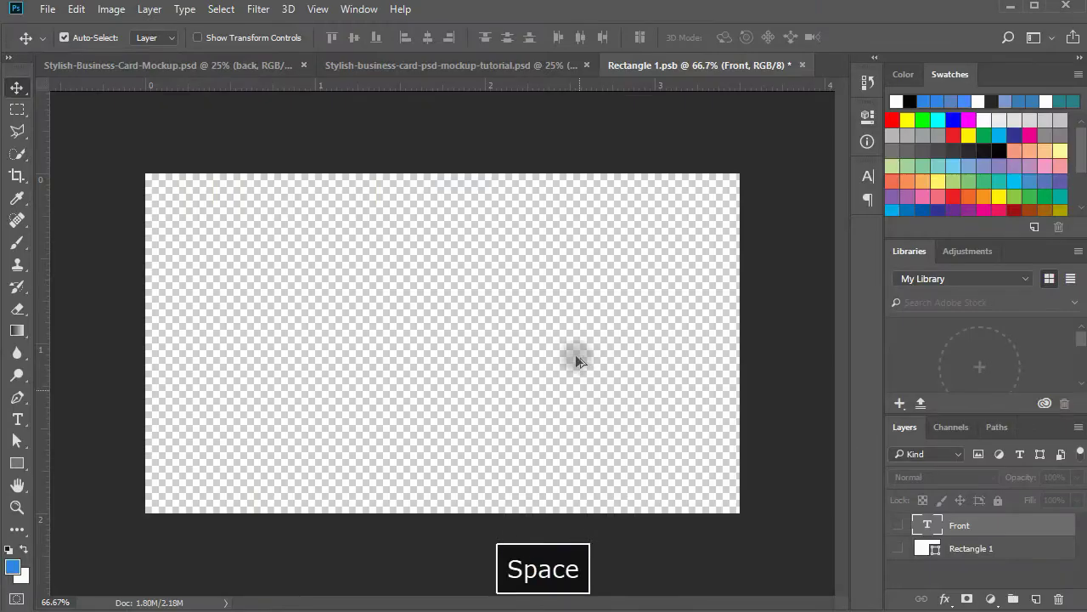
Paste the three icons into the card-font contents in Photoshop as a Smart Object, placed near the card's left edge at about X 136.5 px, Y 310 px
key(ctrl+v)
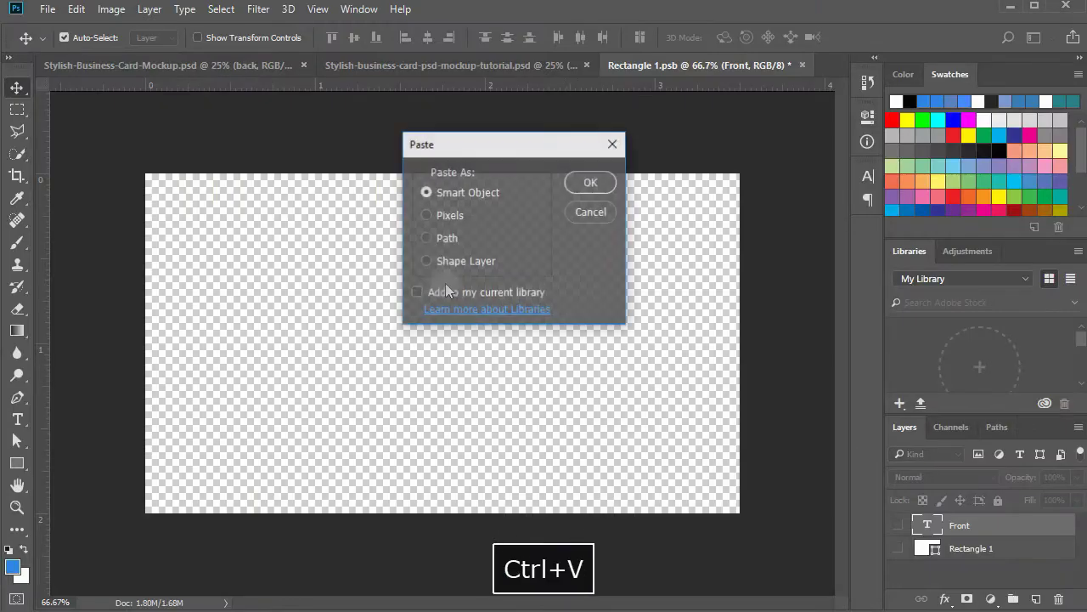
click(586, 182)
drag(424, 279, 206, 279)
click(351, 309)
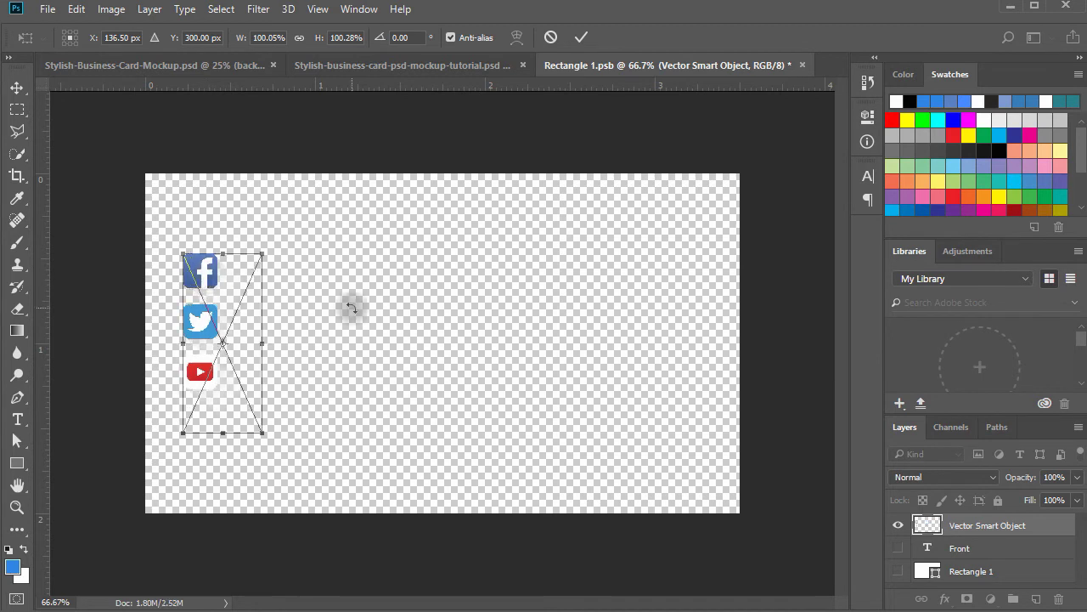
key(shift+Down)
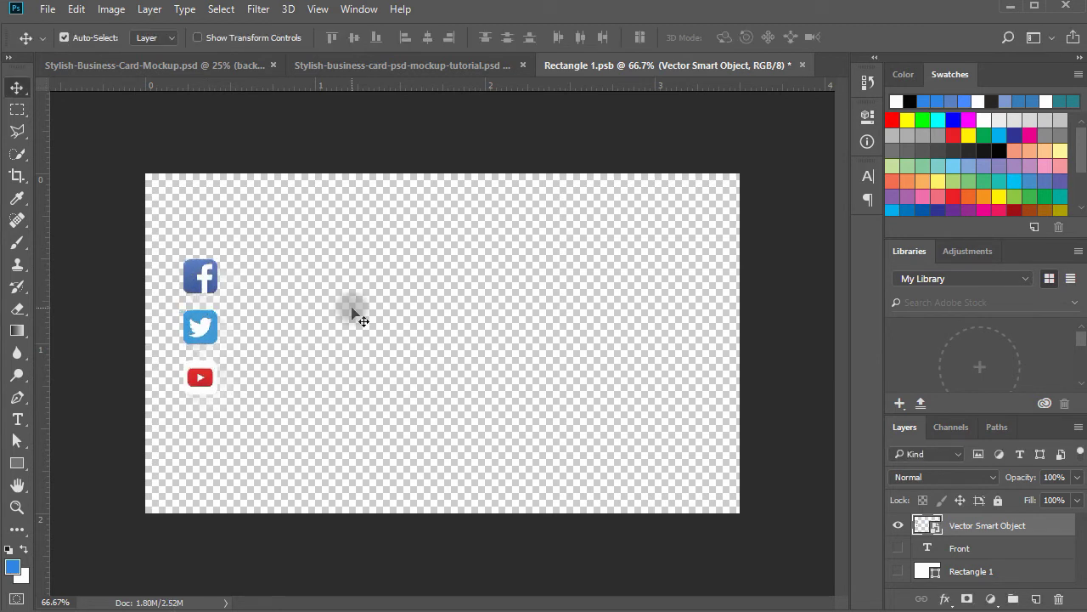
Copy the Pinterest, Google+ and www icons from Illustrator and paste them in Photoshop as a Smart Object at about X 608.5 px, Y 310 px
key(alt+Tab)
drag(418, 392, 478, 498)
key(ctrl+c)
key(alt+Tab)
key(ctrl+v)
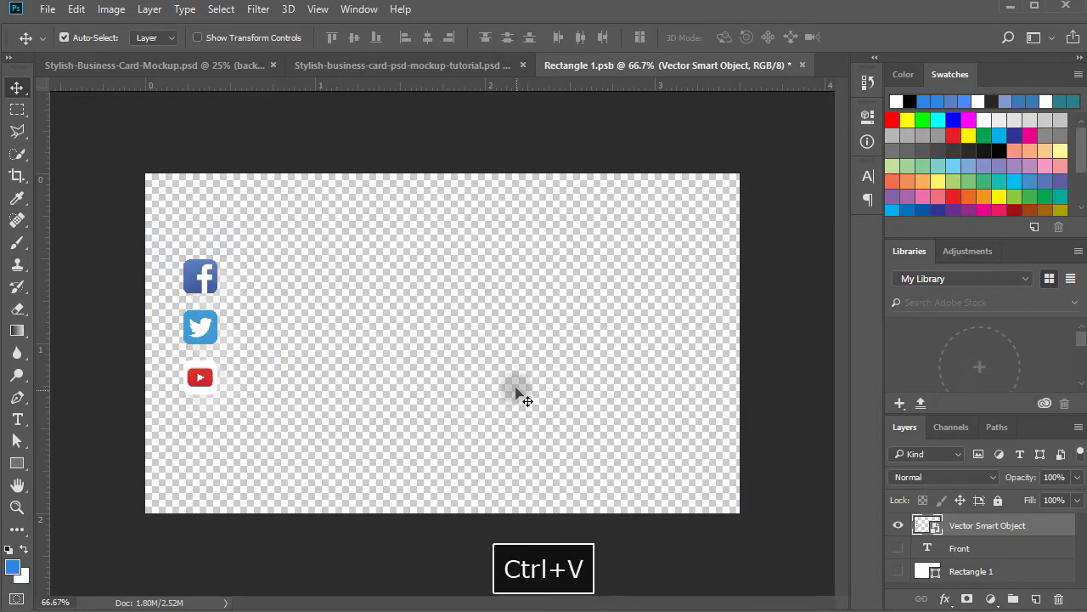
click(574, 182)
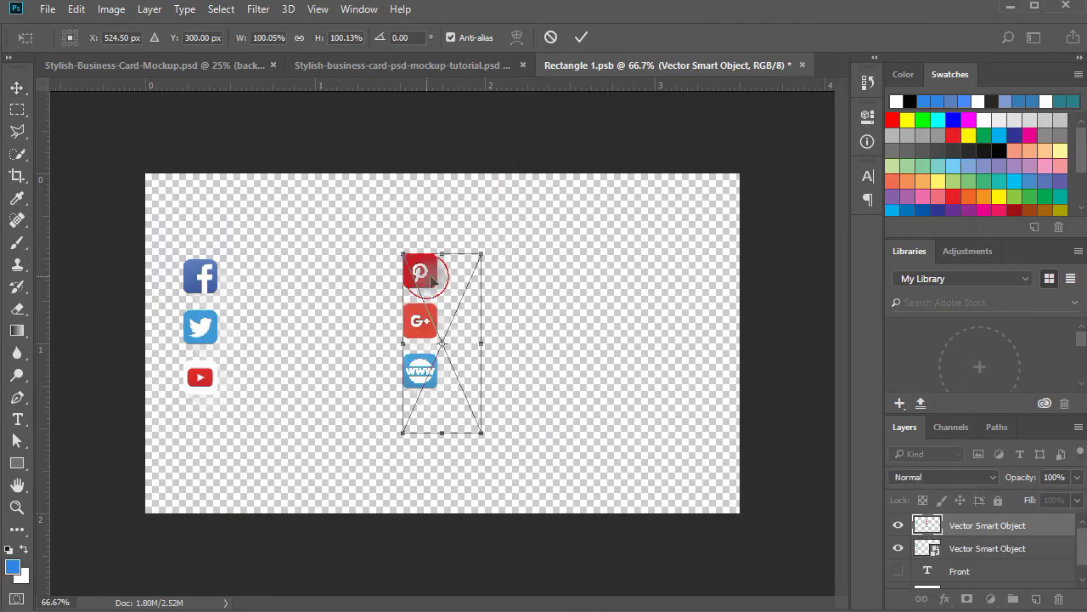
drag(432, 280, 521, 319)
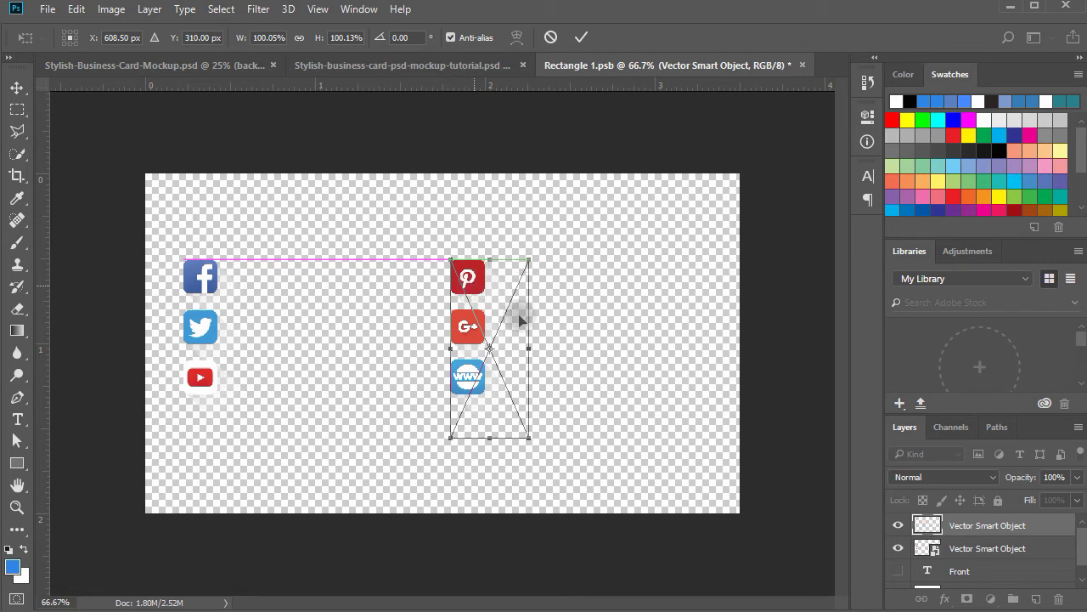
key(Return)
Copy the first three account names from the Illustrator text and paste them in Photoshop as a text layer beside the Facebook icon
key(alt+Tab)
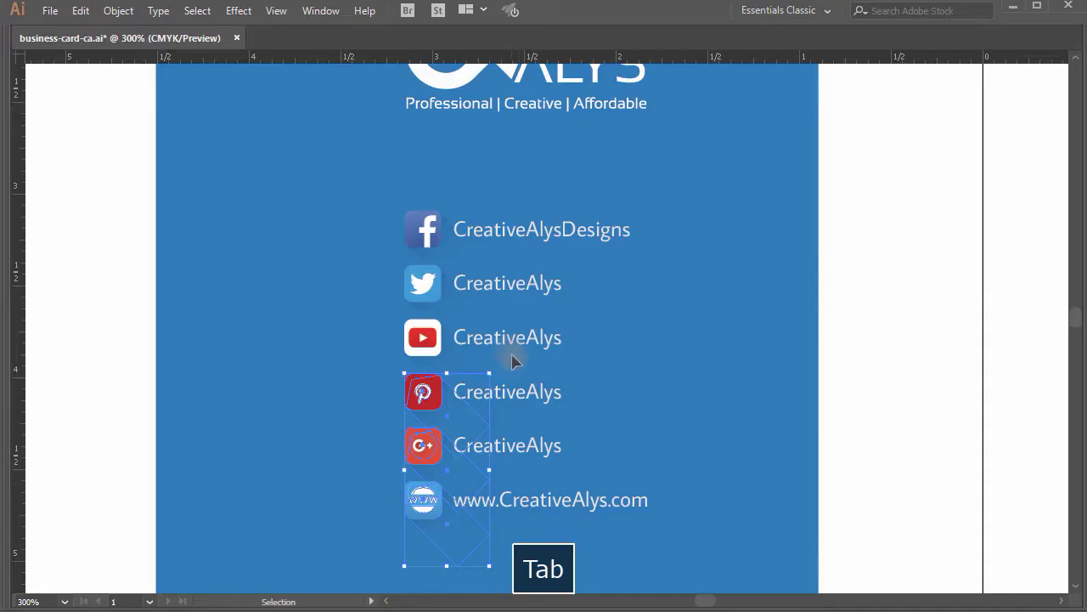
key(t)
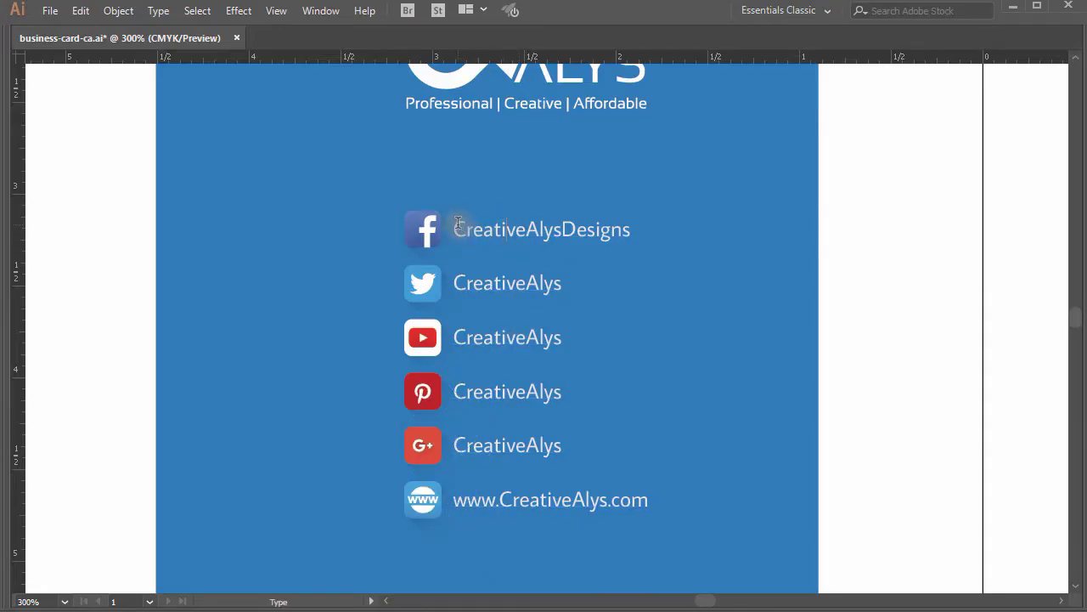
drag(457, 224, 620, 355)
key(ctrl+c)
key(Escape)
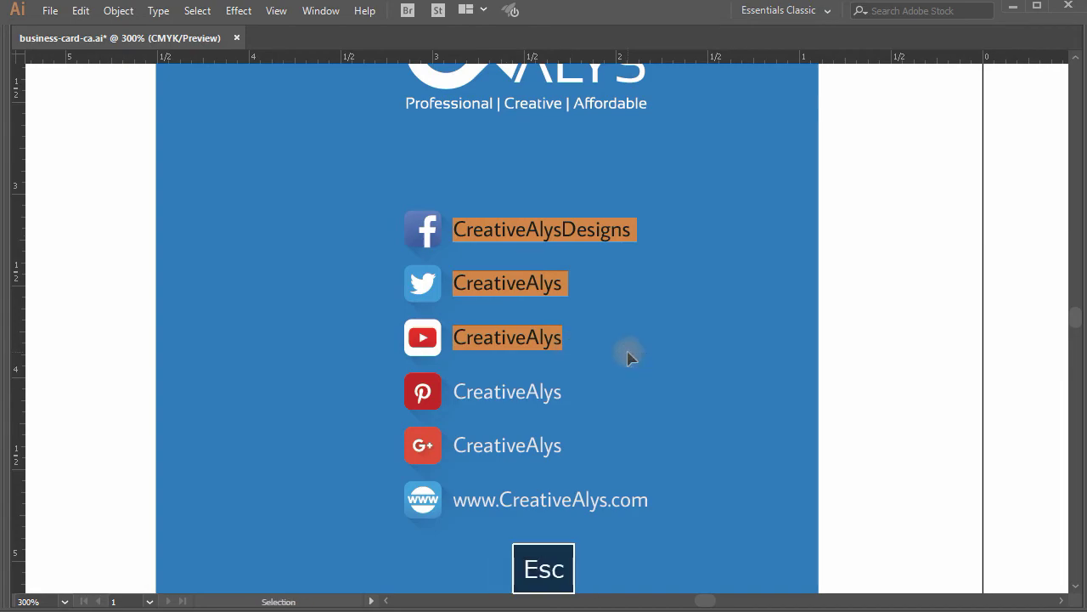
key(alt+Tab)
key(t)
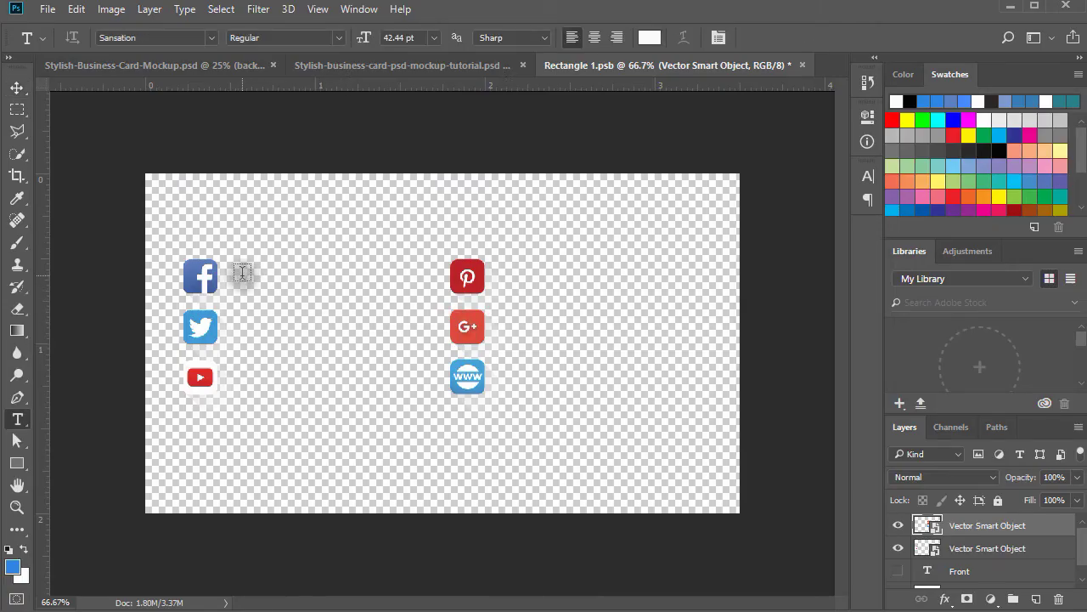
click(242, 271)
key(ctrl+v)
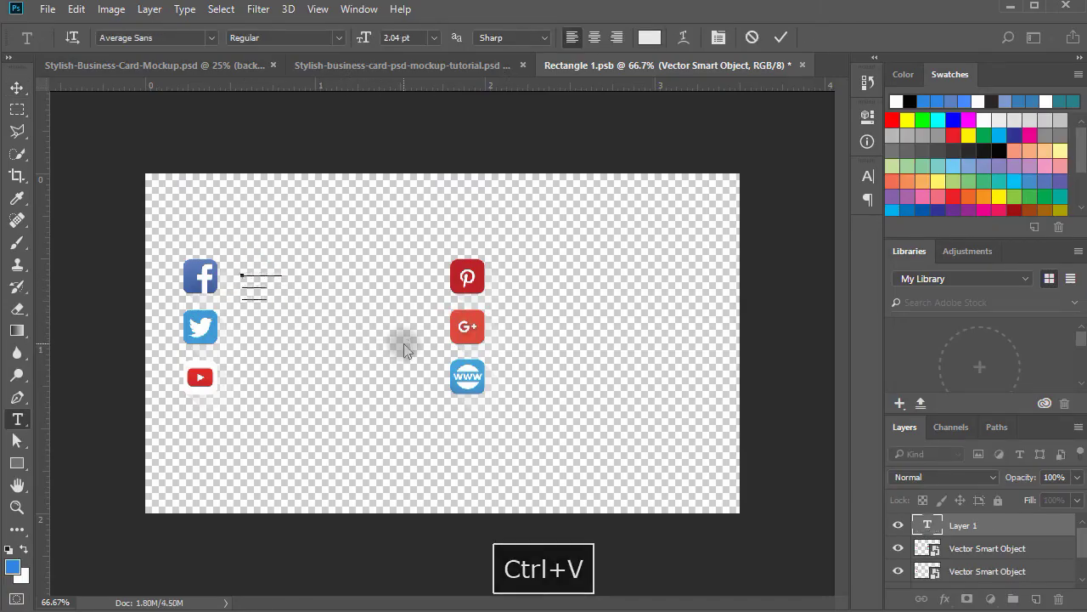
Enlarge all the pasted account name text to 9.04 pt
key(ctrl+a)
key(ctrl+shift+period)
key(ctrl+shift+period)
key(ctrl+shift+period)
key(ctrl+shift+period)
key(ctrl+shift+period)
key(ctrl+shift+period)
key(ctrl+shift+period)
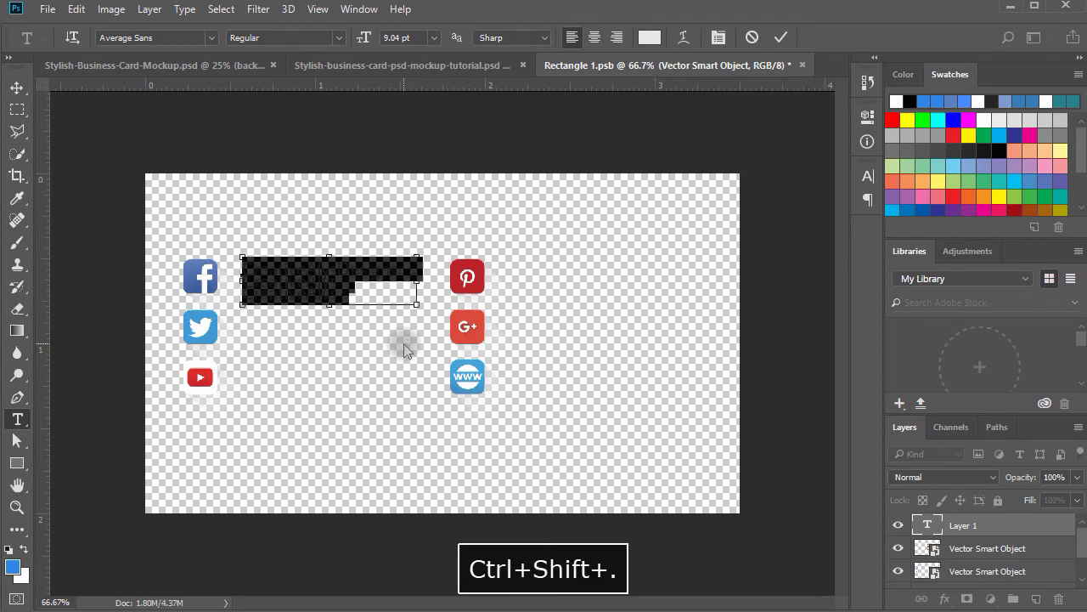
Increase the line spacing of the account names to match the icon spacing, commit the text and nudge it into line with the icons
key(alt+Down)
key(alt+Down)
key(alt+Down)
key(alt+Down)
key(alt+Down)
key(alt+Down)
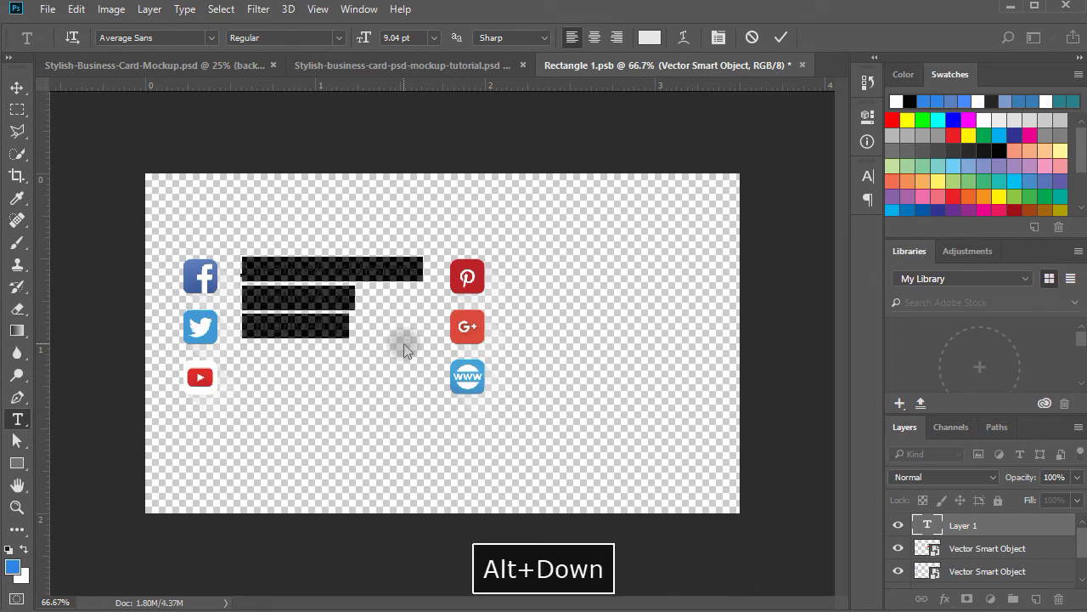
key(alt+Down)
key(alt+Down)
key(alt+Down)
key(alt+Down)
key(alt+Down)
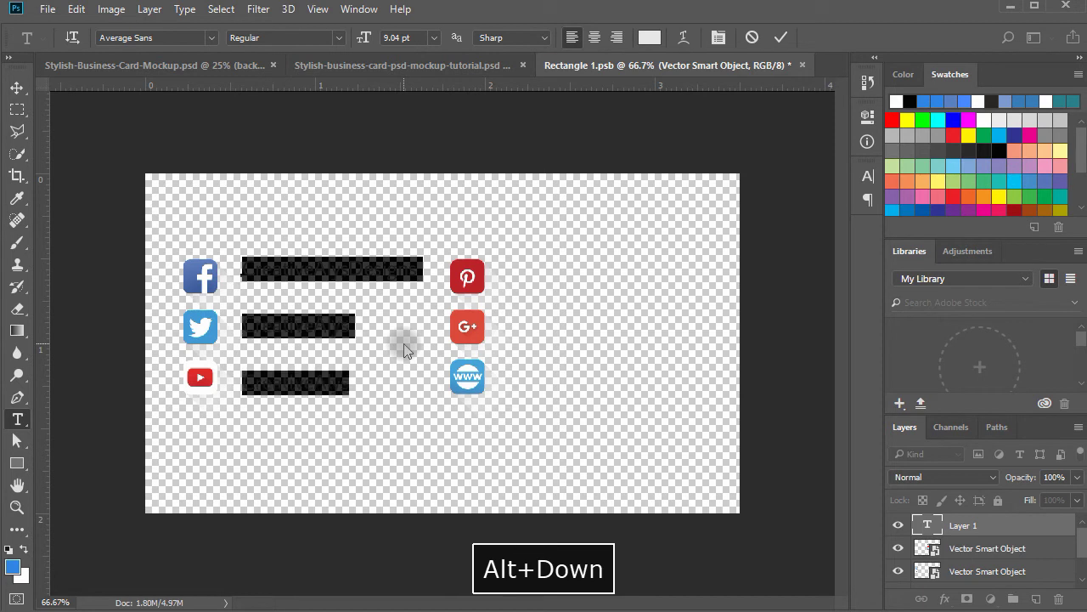
key(ctrl+Return)
key(Down)
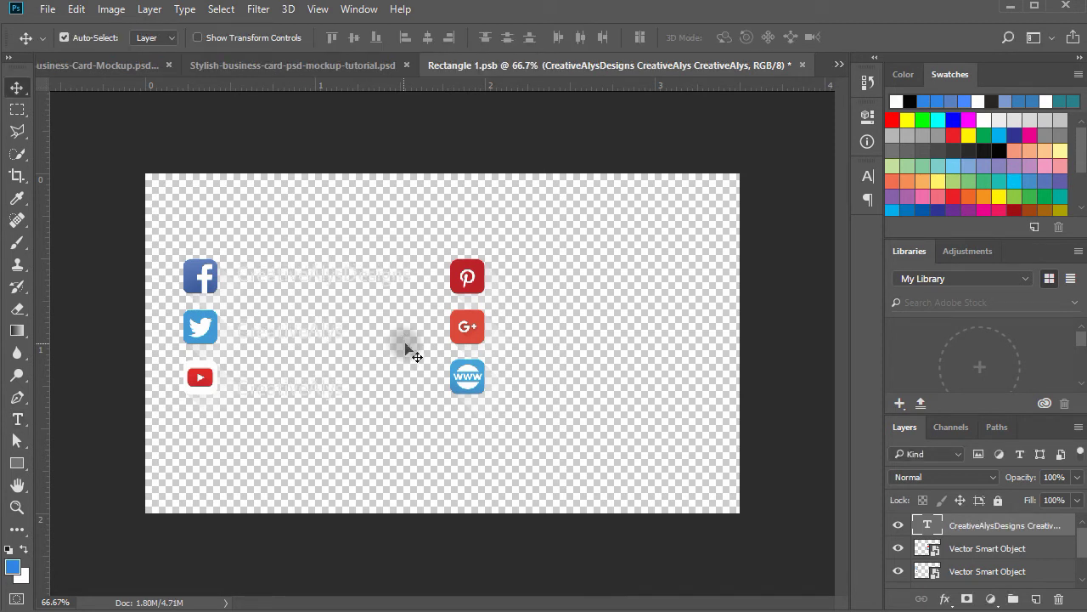
Set the text colour of the account names beside the Facebook, Twitter and YouTube icons to white
key(t)
click(332, 278)
key(ctrl+a)
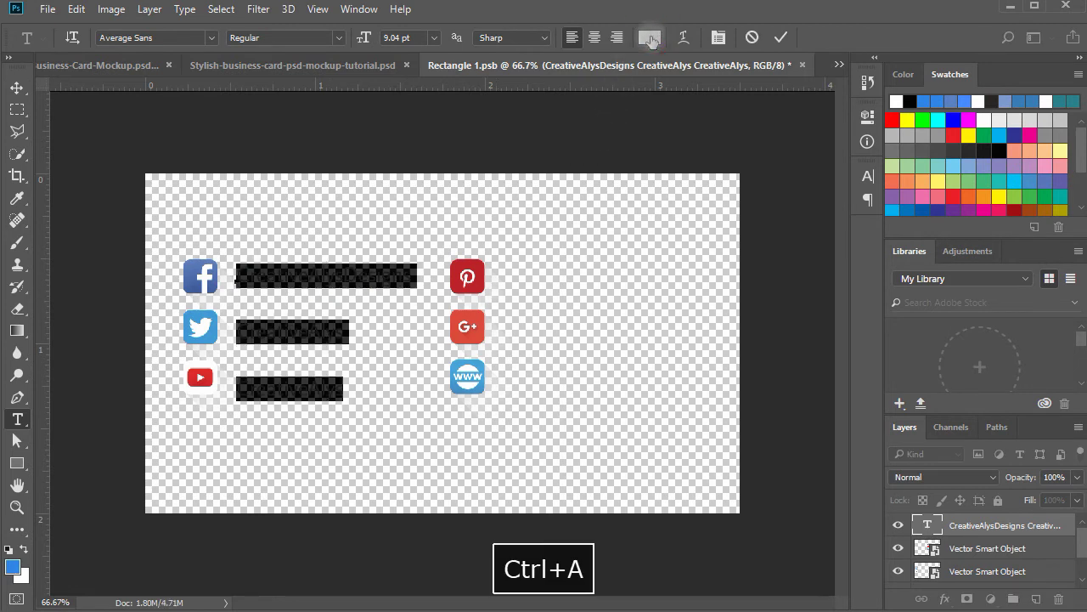
click(650, 37)
click(554, 192)
click(902, 183)
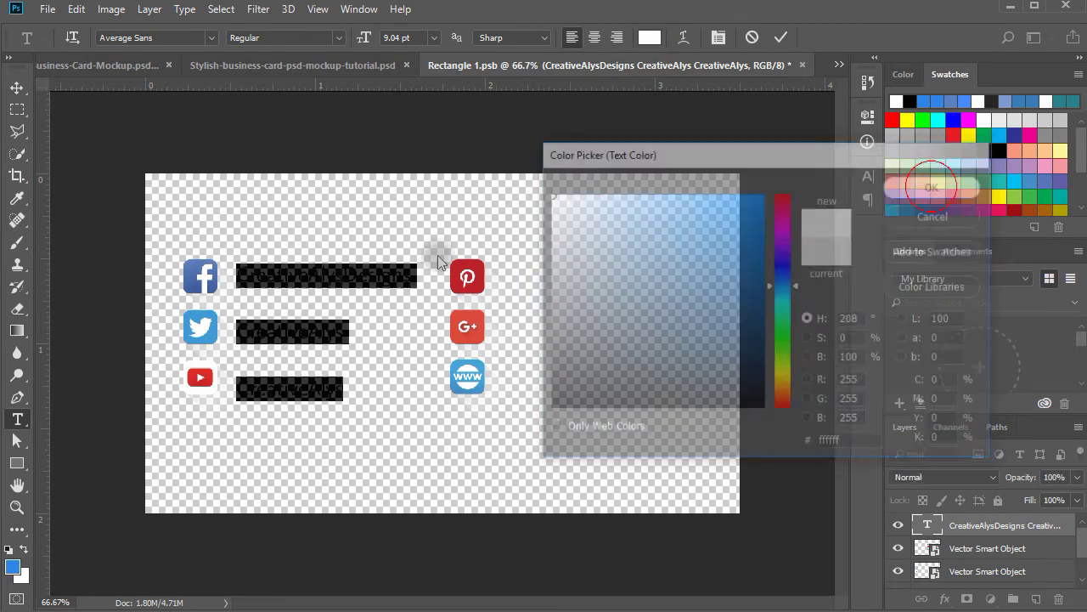
Recolour all three account names beside the Facebook, Twitter and YouTube icons to black (000000)
click(279, 286)
key(ctrl+a)
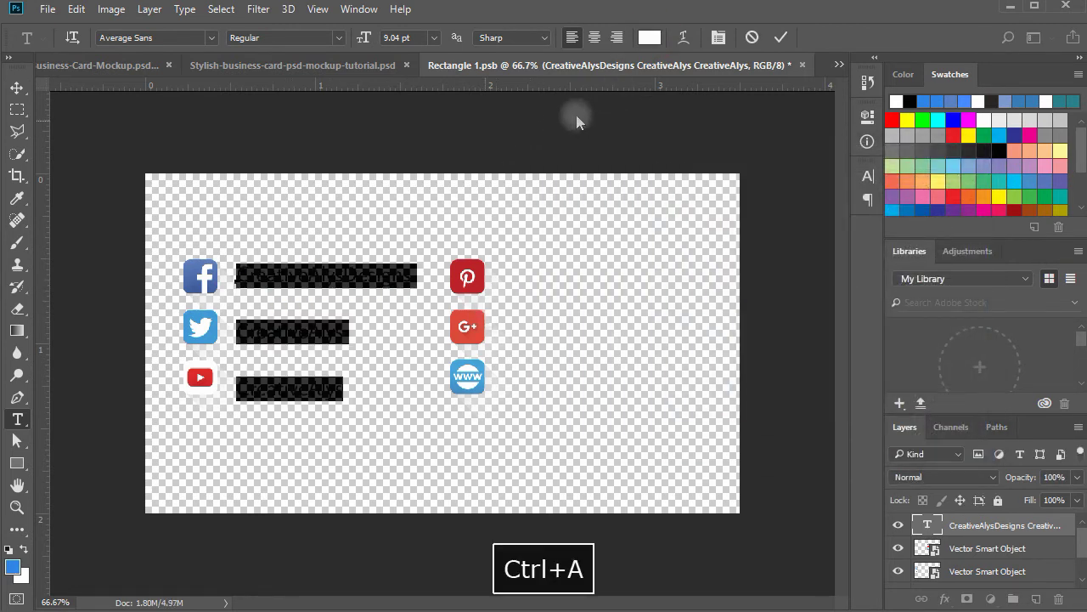
click(650, 38)
drag(628, 269, 455, 453)
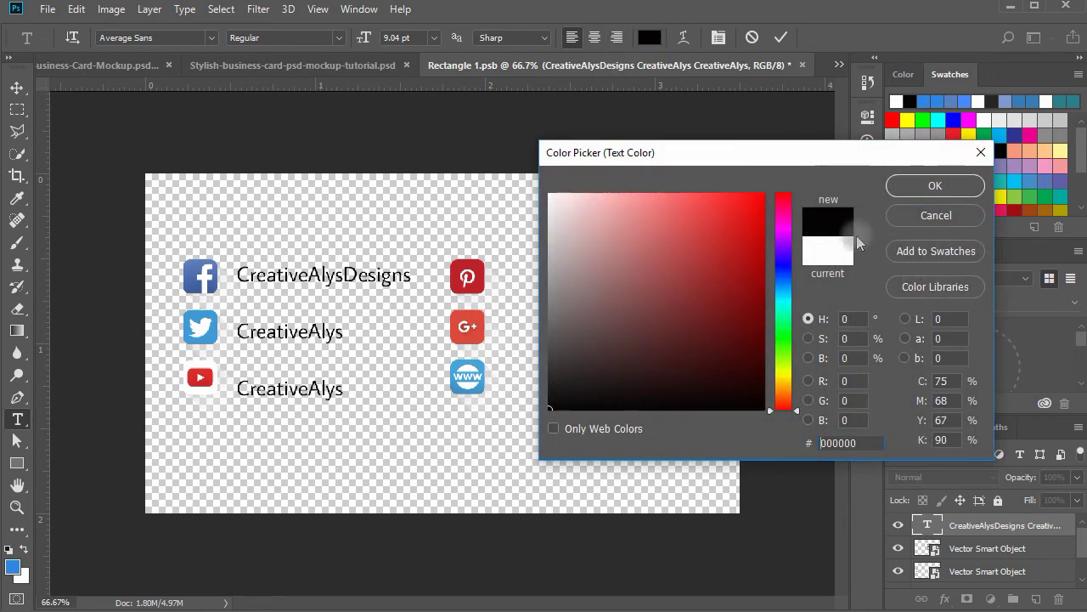
click(935, 186)
Reduce the account names to 8.04 pt, tighten their line spacing to match the icons and commit the text
key(ctrl+a)
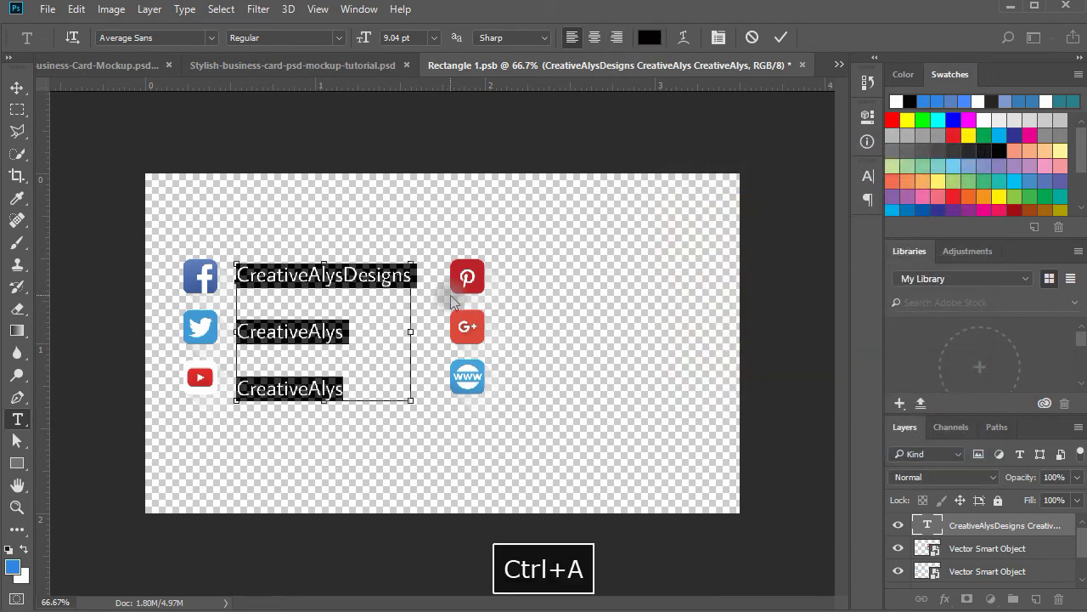
key(ctrl+shift+comma)
key(alt+Up)
key(alt+Up)
key(alt+Up)
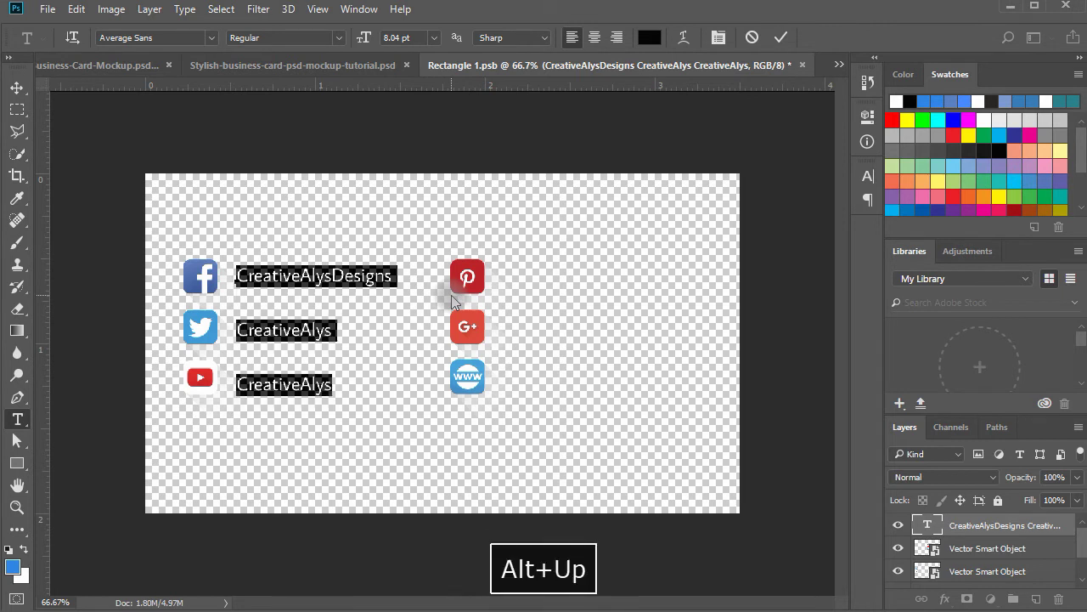
key(ctrl+Return)
key(v)
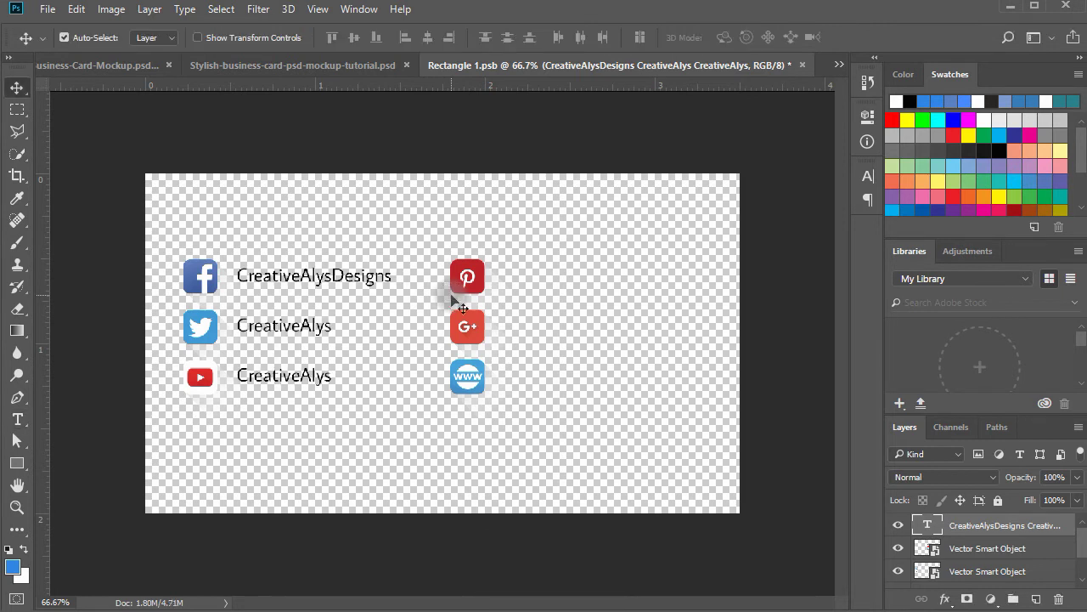
Duplicate the account names beside the Pinterest, Google+ and www icons and slightly increase the line spacing of both text blocks
drag(347, 275, 606, 283)
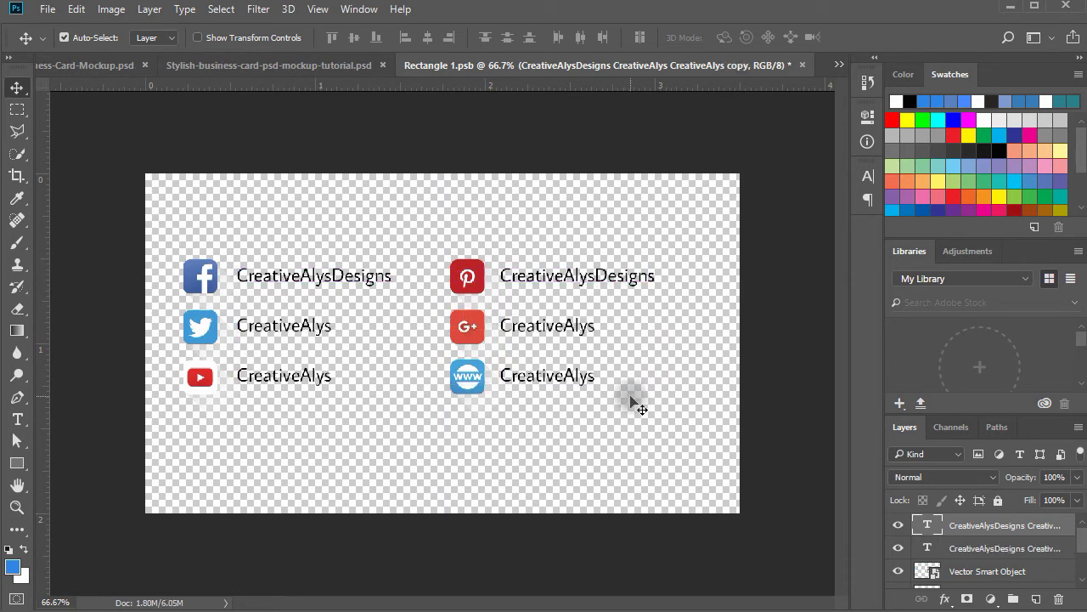
double_click(310, 280)
key(ctrl+a)
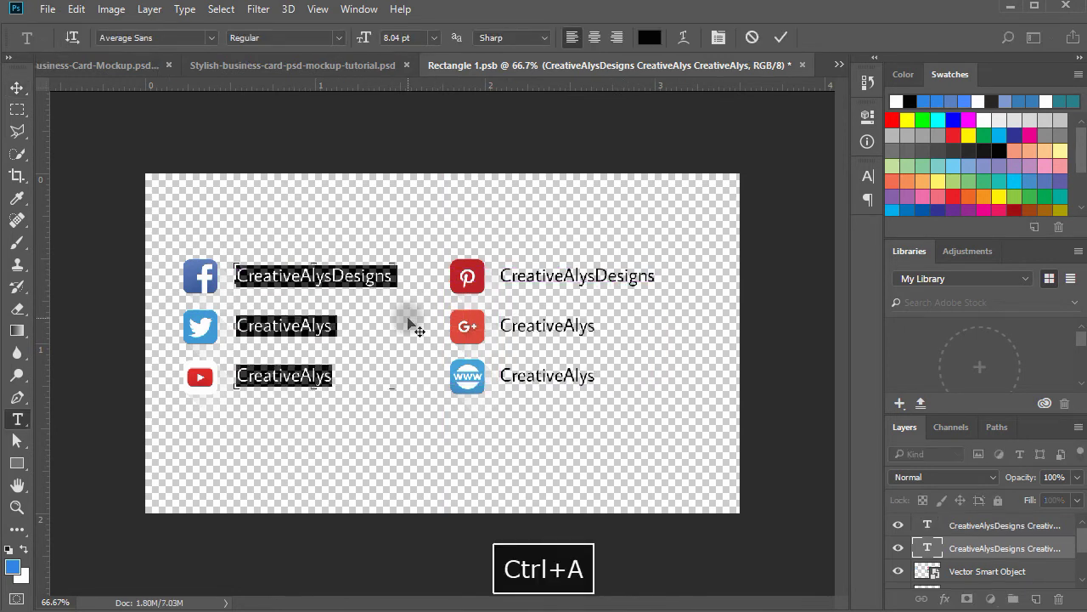
key(alt+Down)
key(ctrl+Return)
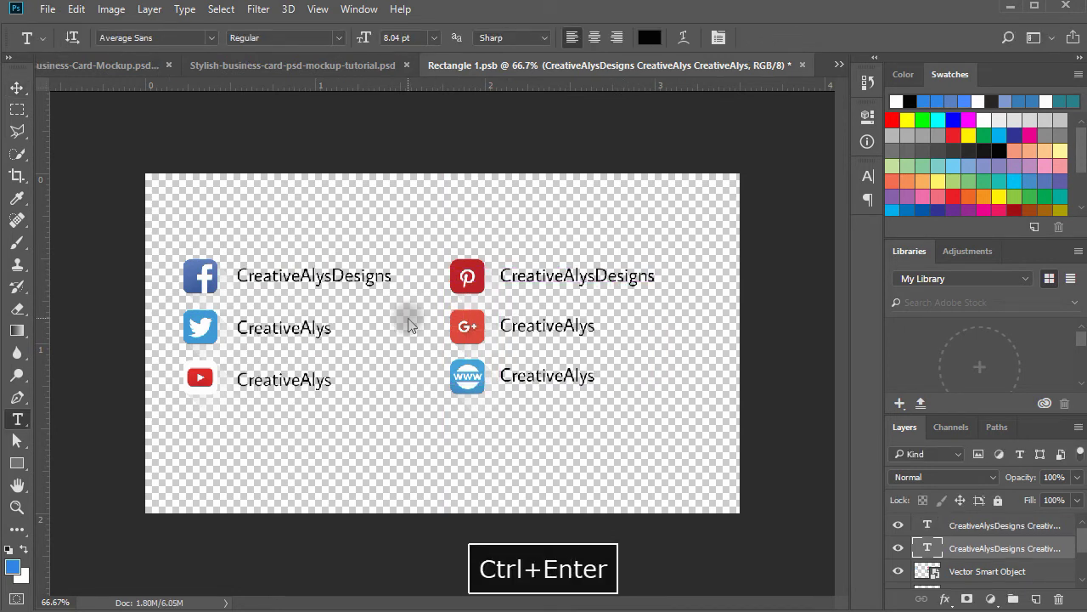
double_click(566, 274)
key(ctrl+a)
key(alt+Down)
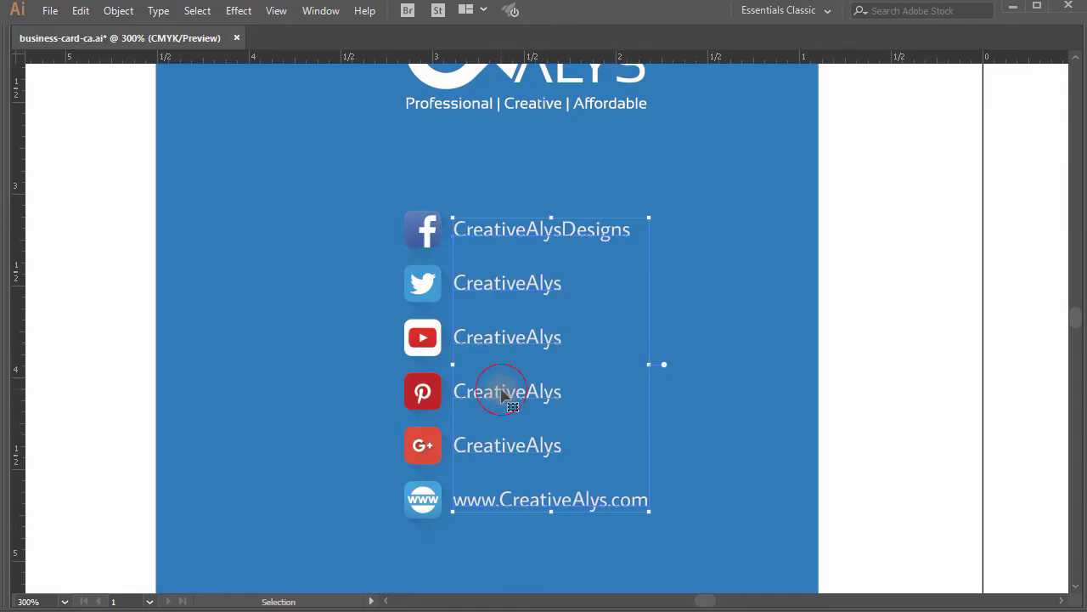
click(912, 458)
key(t)
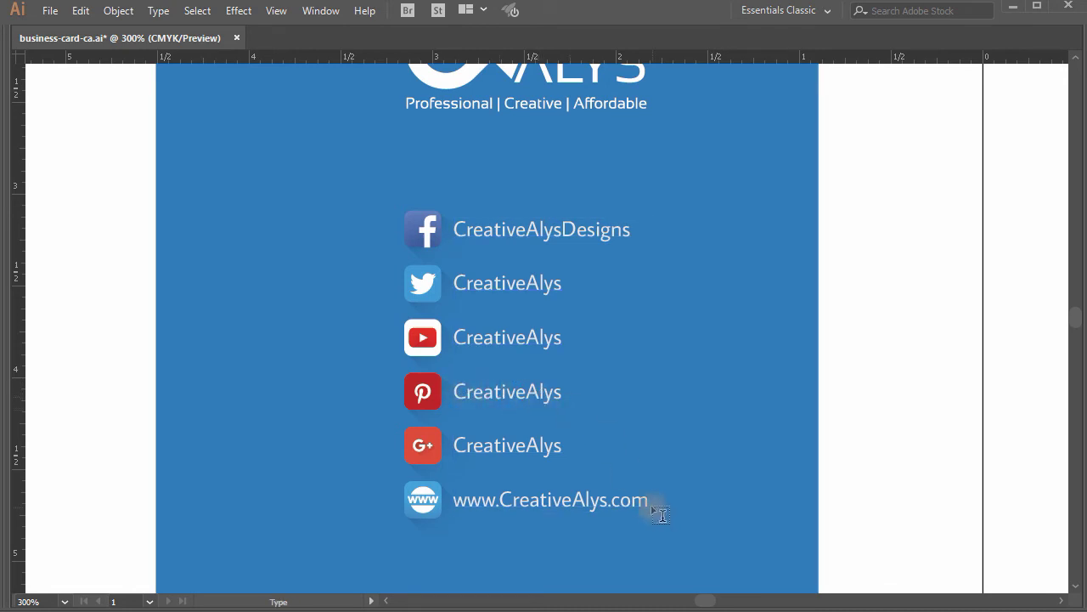
drag(651, 503, 460, 408)
key(ctrl+c)
key(Escape)
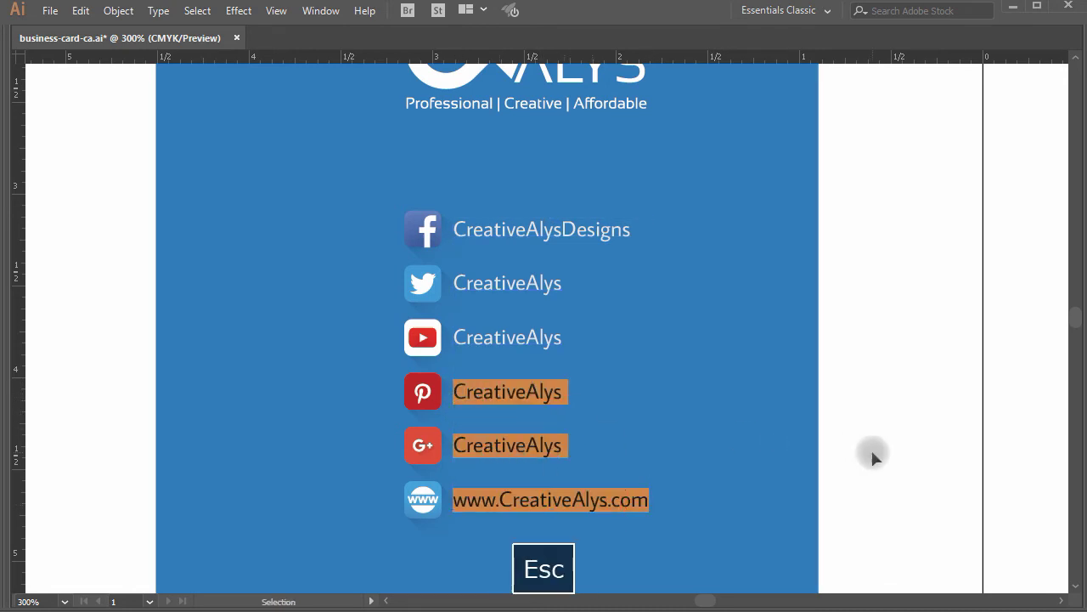
key(space)
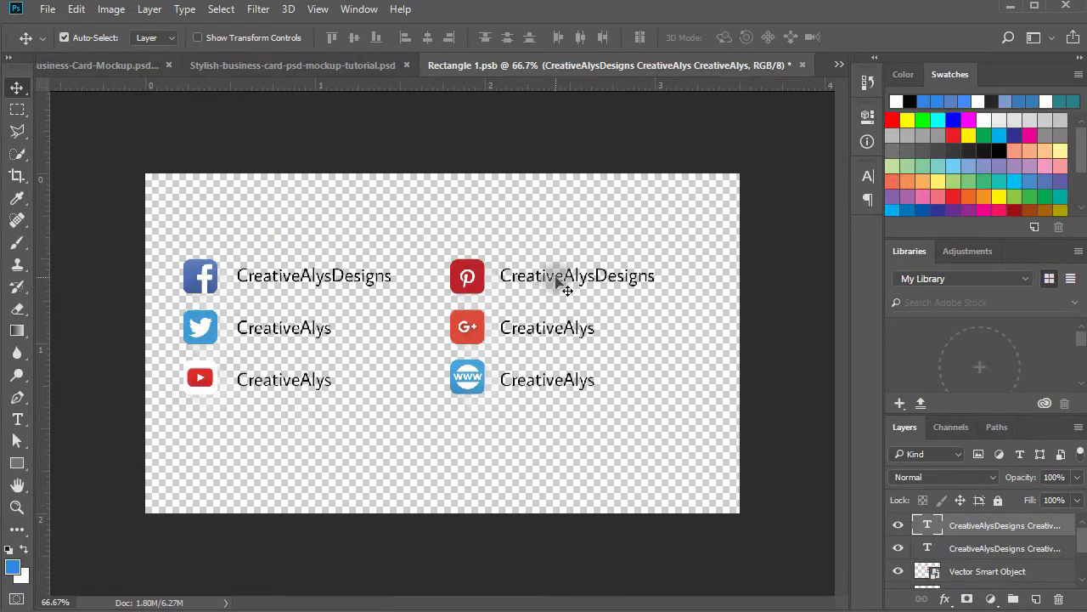
Remove the CreativeAlysDesigns line from the duplicated text block beside the Pinterest icon
key(t)
click(502, 276)
key(Delete)
key(Delete)
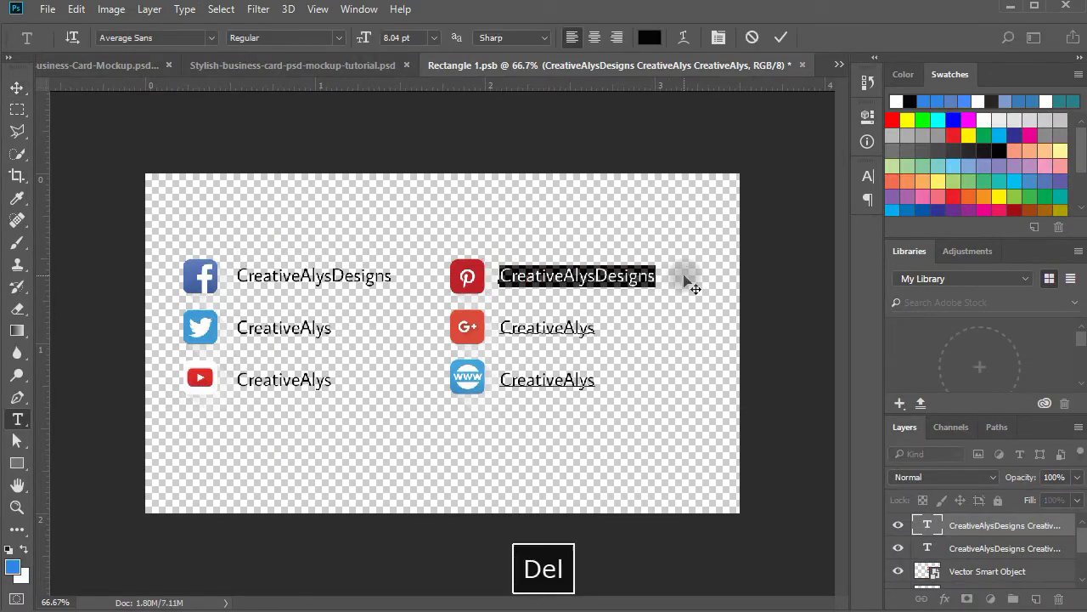
click(563, 328)
key(Home)
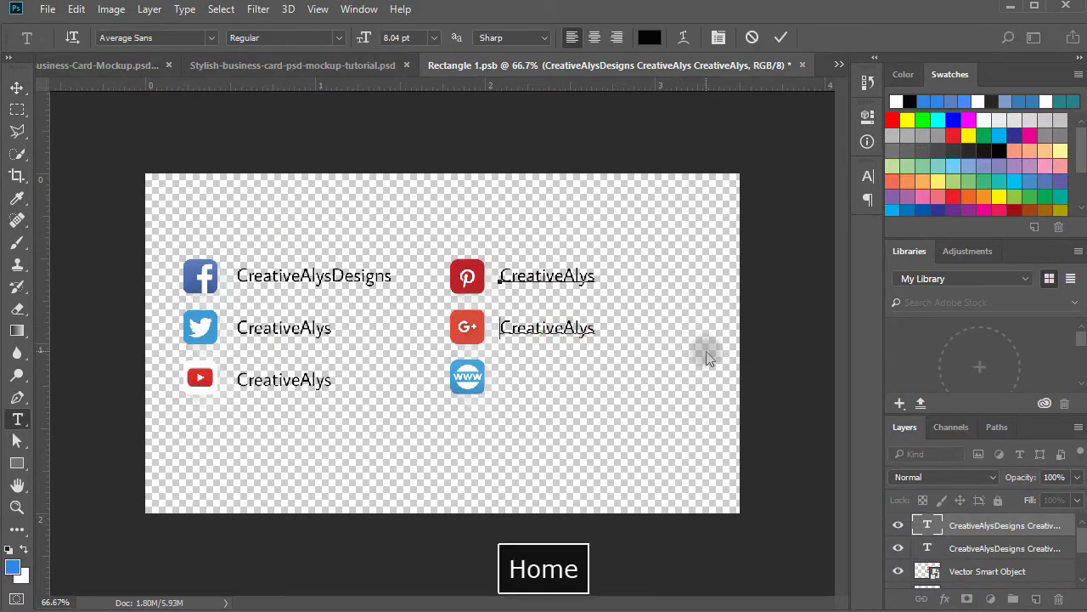
key(Return)
text(w)
key(ctrl+z)
key(Right)
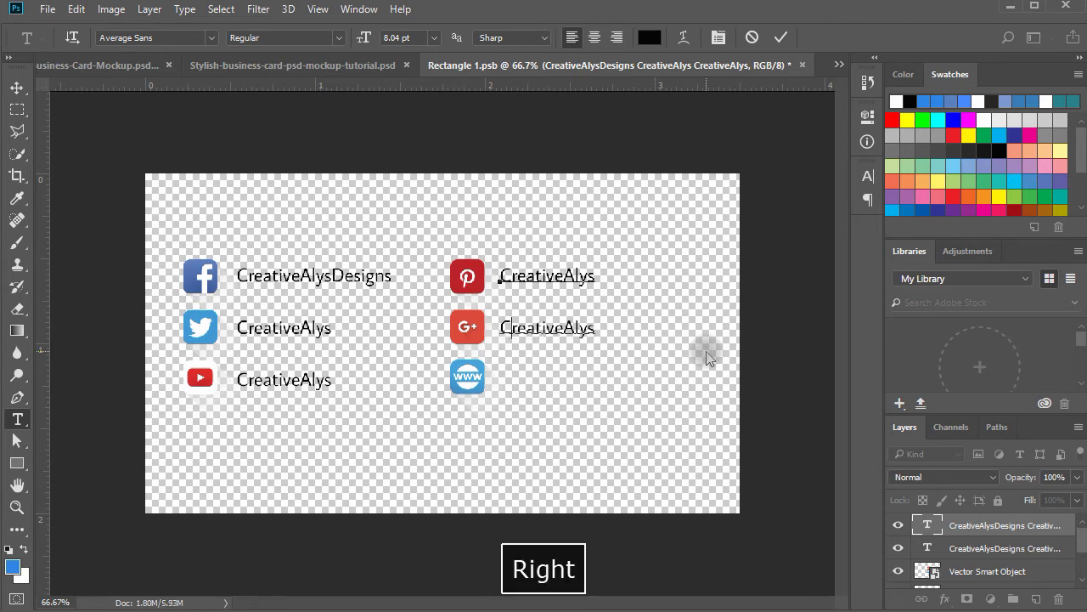
key(End)
key(Return)
text(w)
key(Menu)
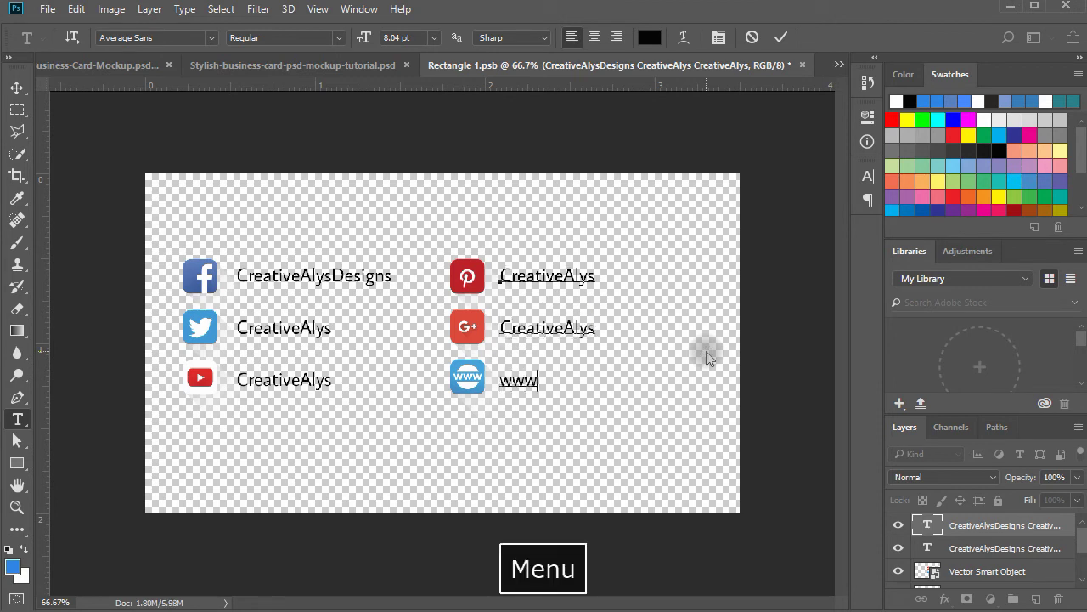
click(561, 378)
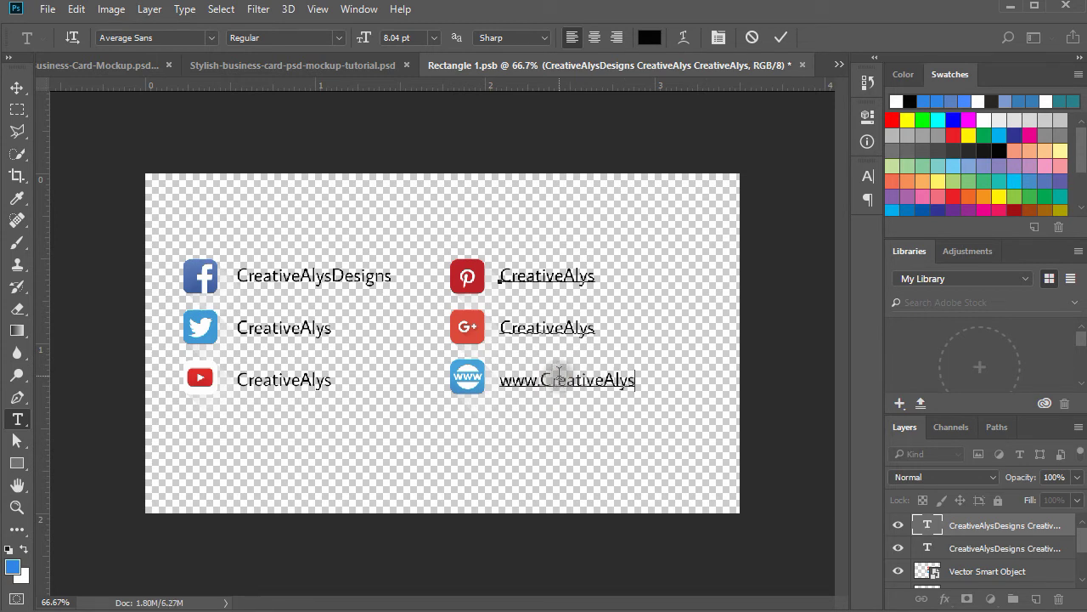
key(ctrl+Return)
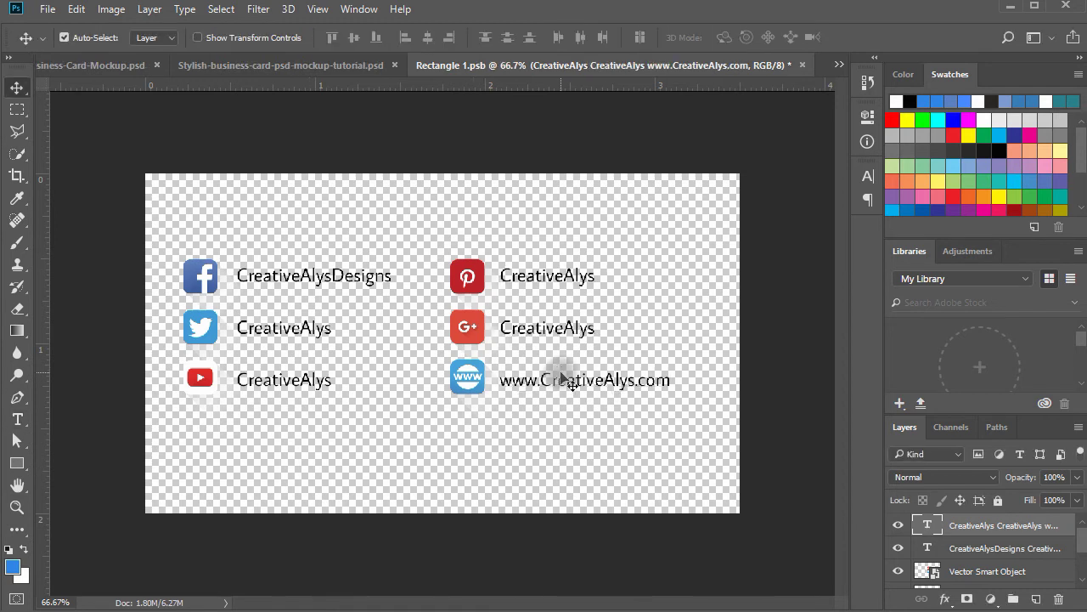
Recolour the account names beside the Facebook, Twitter and YouTube icons to white (ffffff) and commit the text
click(322, 283)
key(ctrl+a)
click(648, 38)
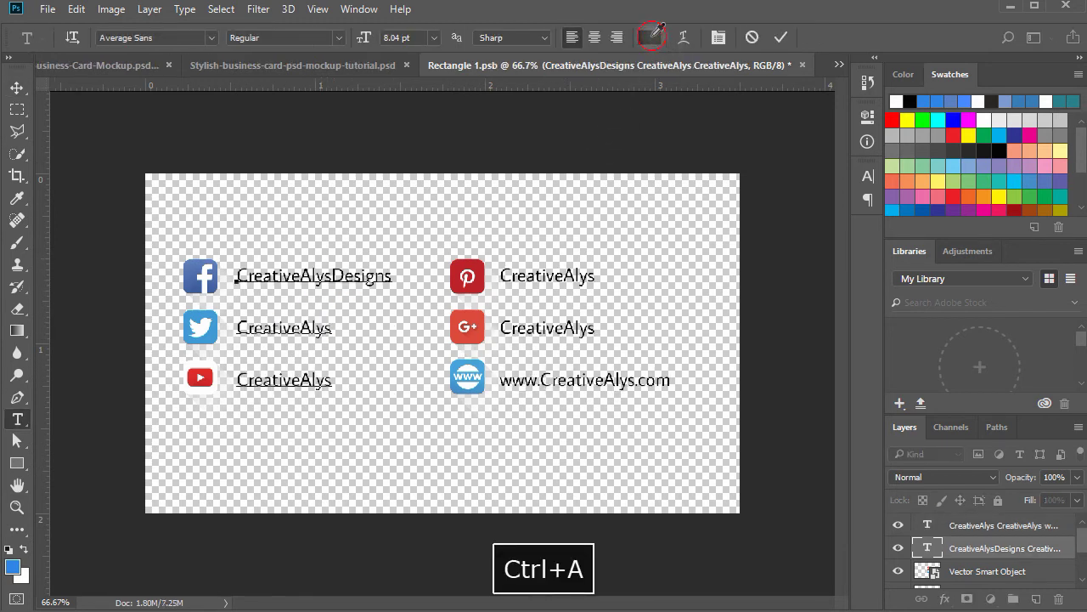
drag(617, 275, 535, 184)
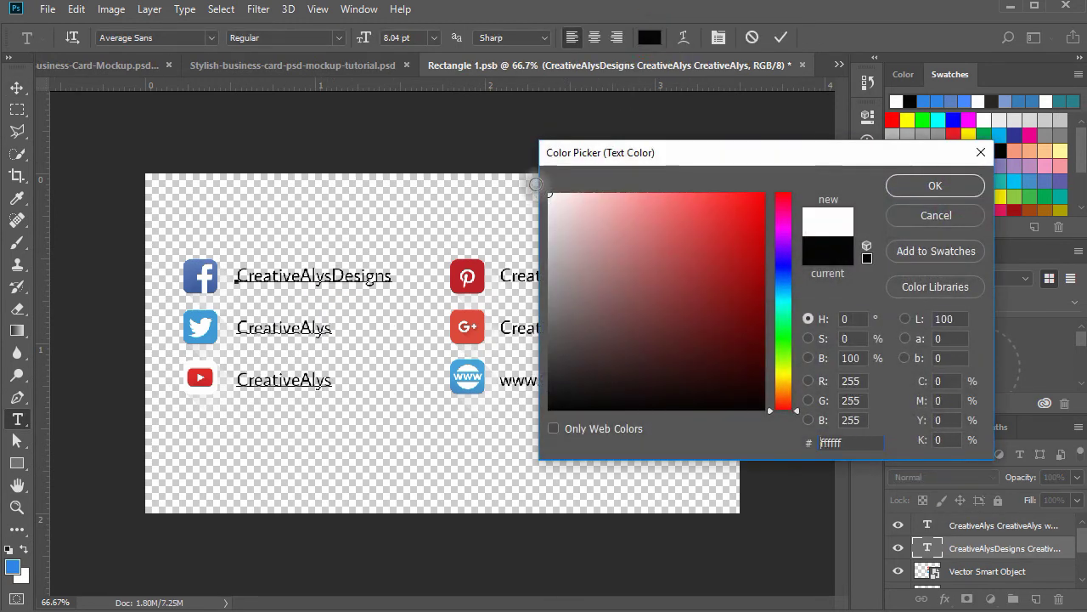
click(935, 185)
key(ctrl+Return)
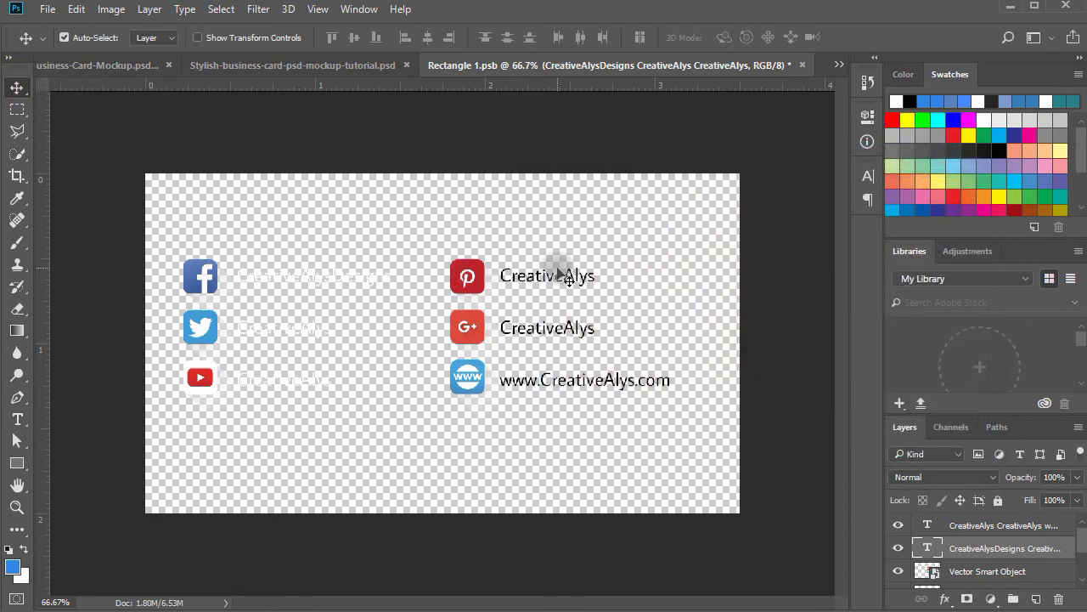
Recolour the text beside the Pinterest, Google+ and www icons to white (ffffff) and return to the Move tool
click(558, 270)
key(ctrl+a)
click(649, 37)
click(545, 182)
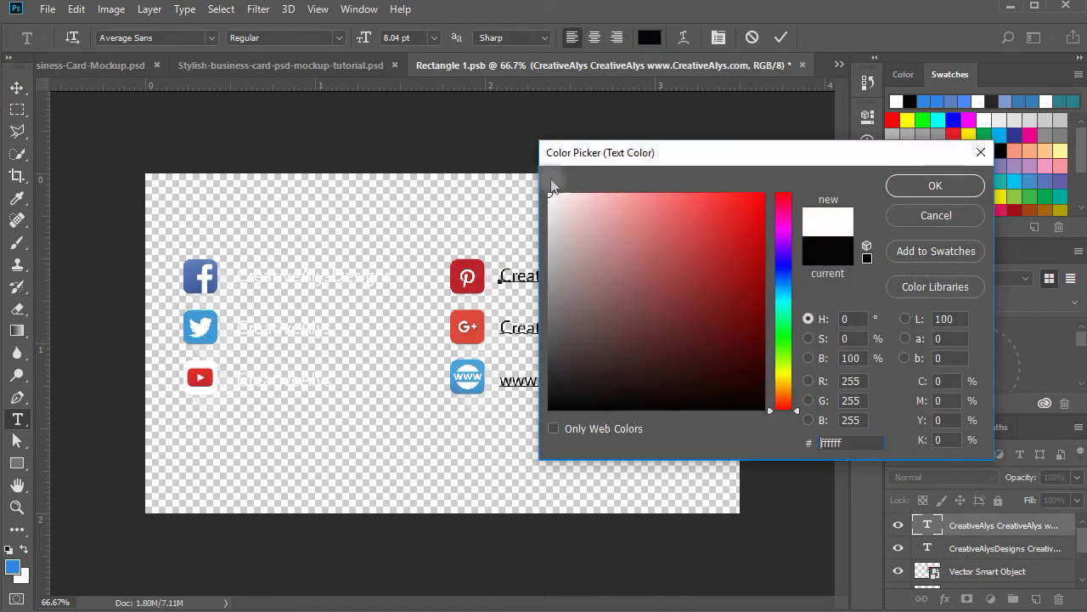
click(917, 185)
click(11, 89)
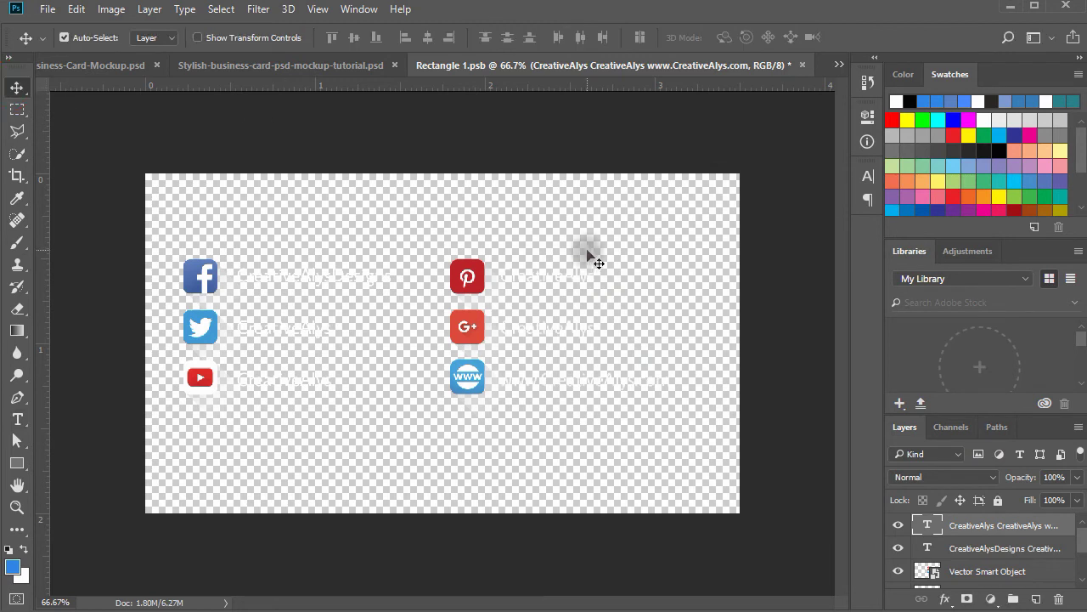
Save and close the Rectangle 1.psb smart object to update the front card in the mockup
key(ctrl+s)
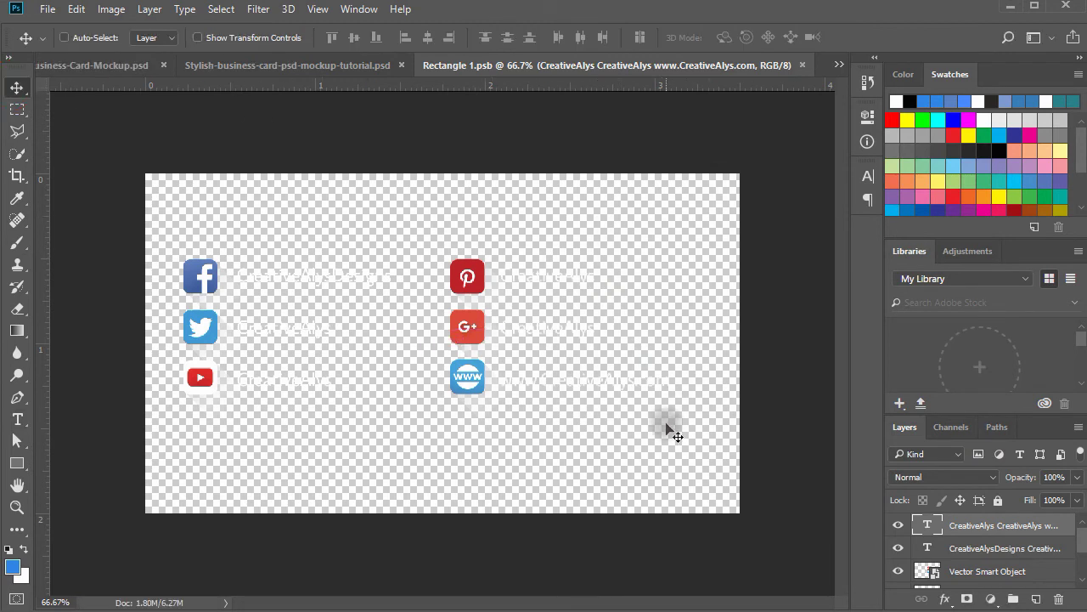
key(ctrl+w)
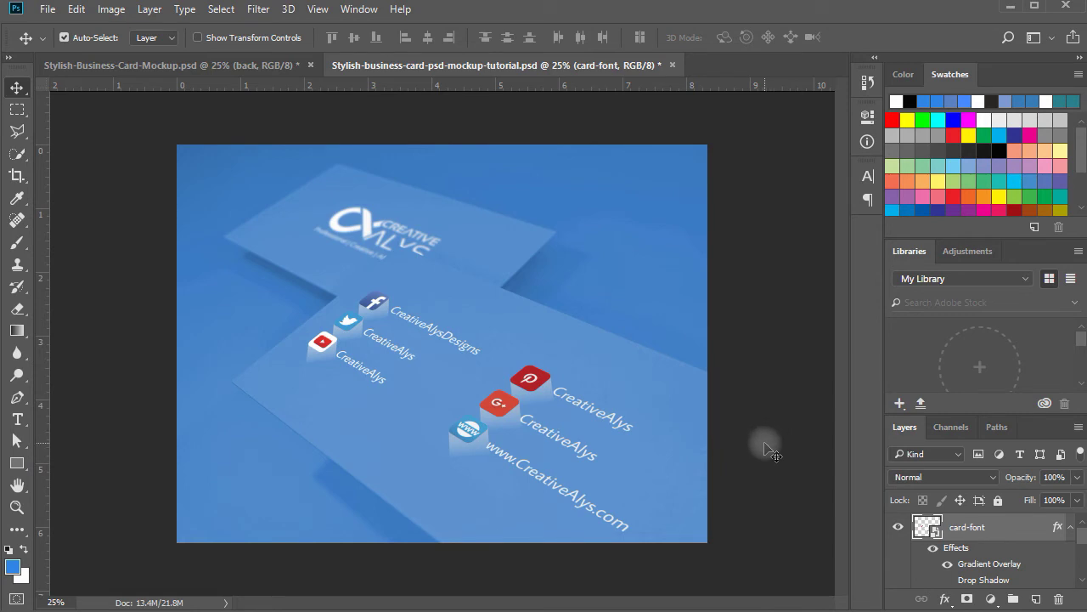
key(ctrl+minus)
key(ctrl+equal)
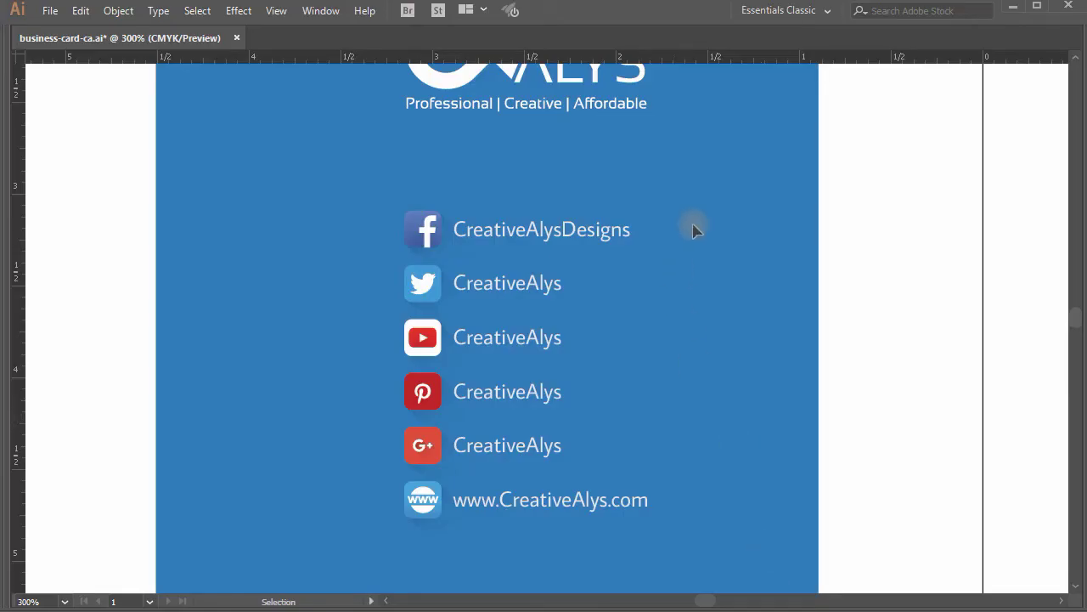
Switch to Illustrator and examine the white business card design with the logo, contact details and geometric shapes
key(space)
drag(691, 226, 281, 279)
drag(764, 332, 304, 328)
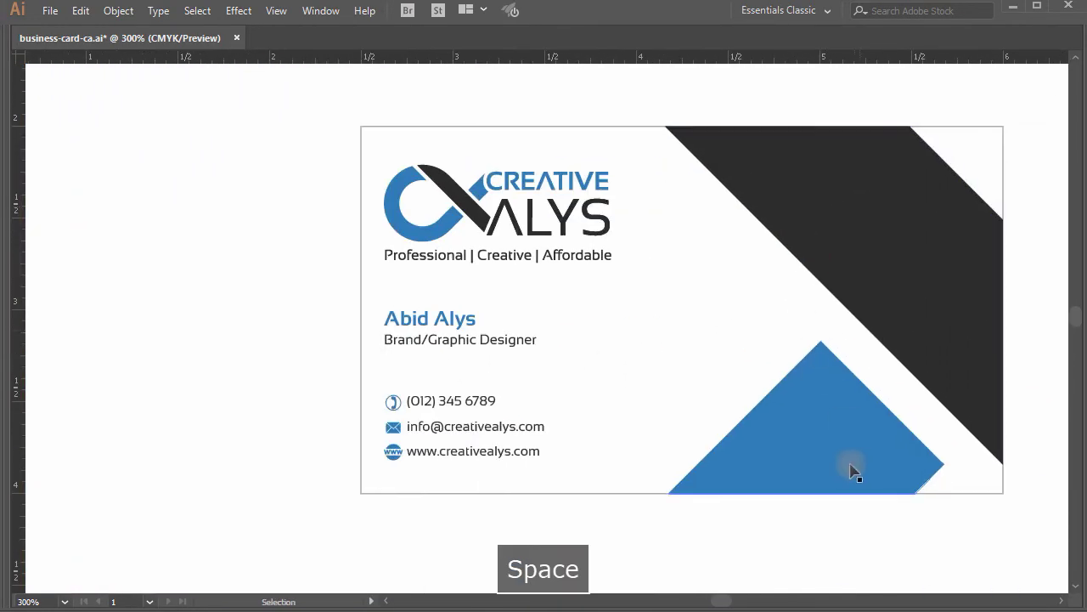
key(space)
drag(733, 350, 674, 359)
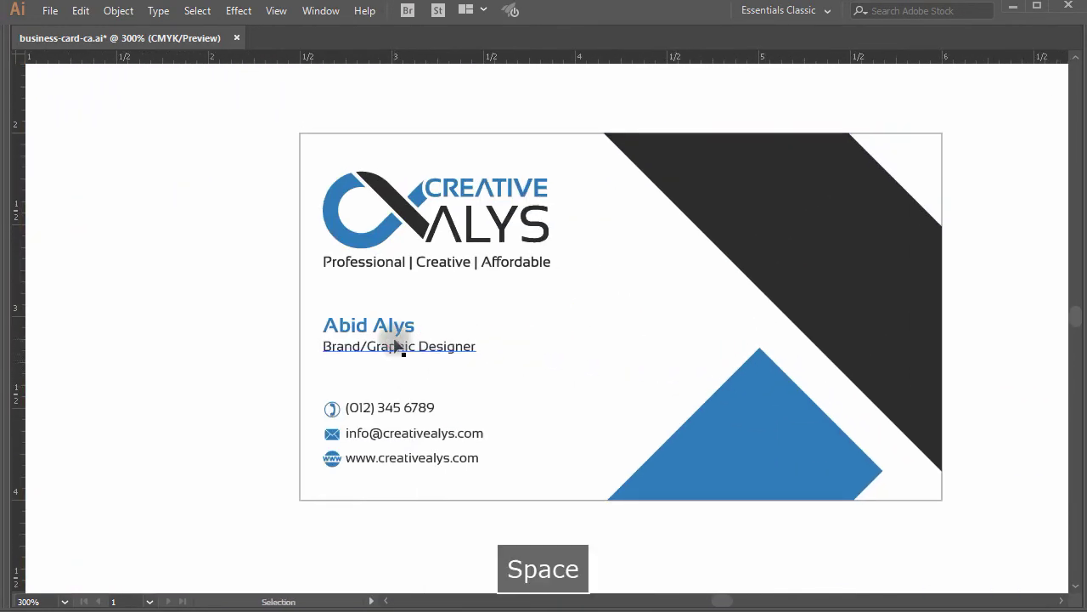
click(501, 219)
click(592, 343)
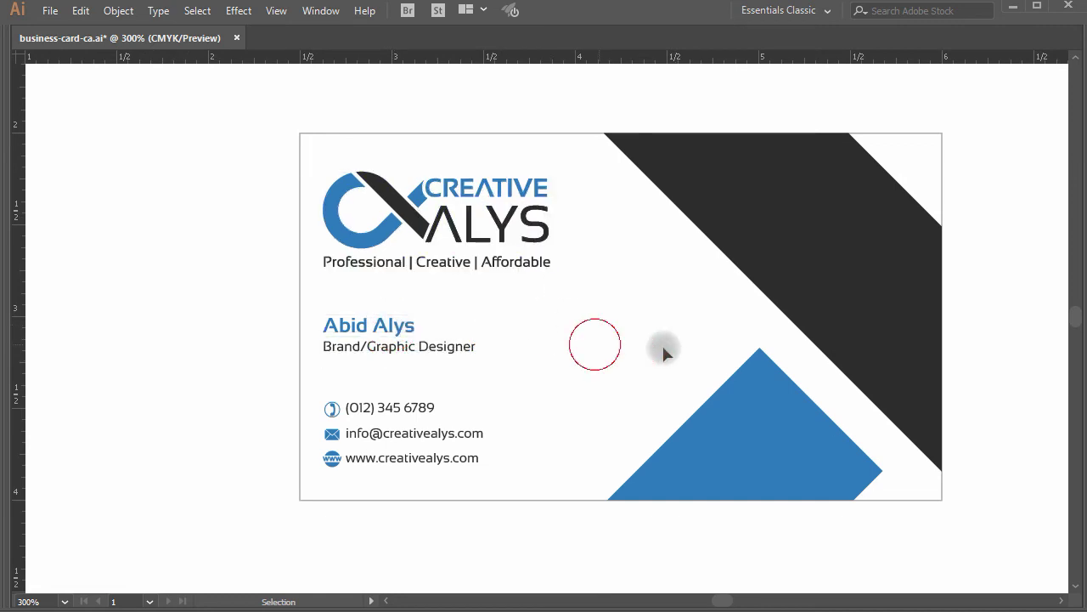
Copy the grouped dark and blue geometric shapes from the white business card in Illustrator
key(space)
drag(753, 507, 767, 244)
click(746, 323)
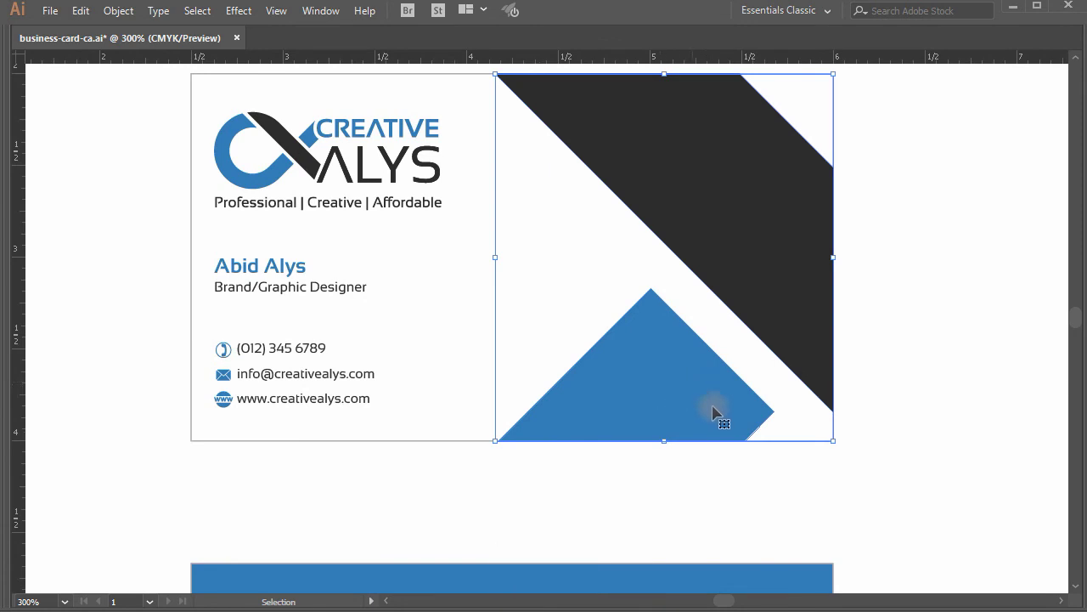
drag(651, 384, 772, 348)
key(ctrl+z)
right_click(736, 259)
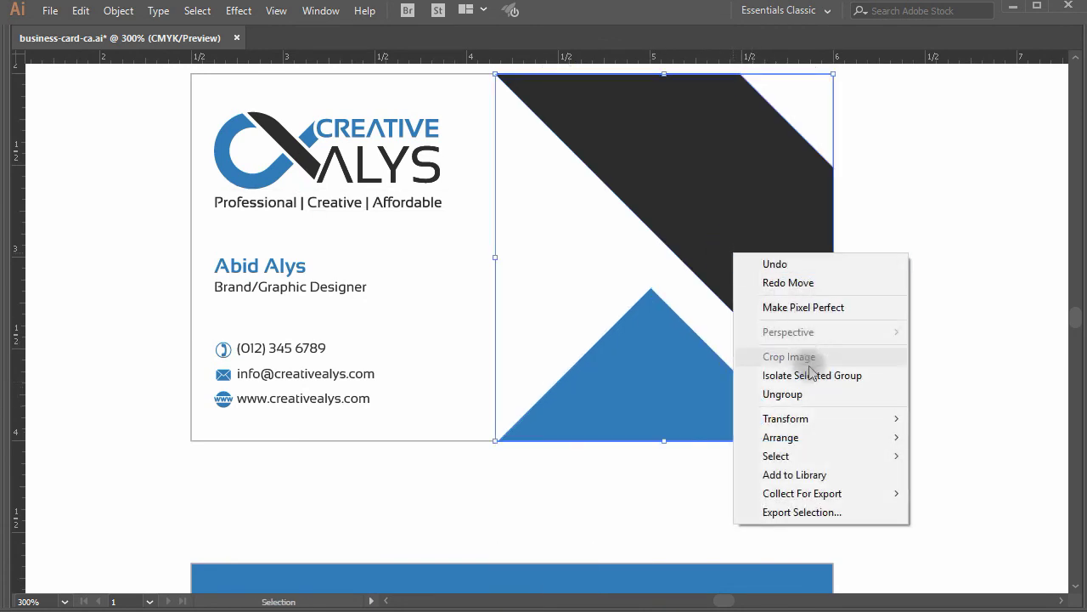
click(601, 237)
key(ctrl+c)
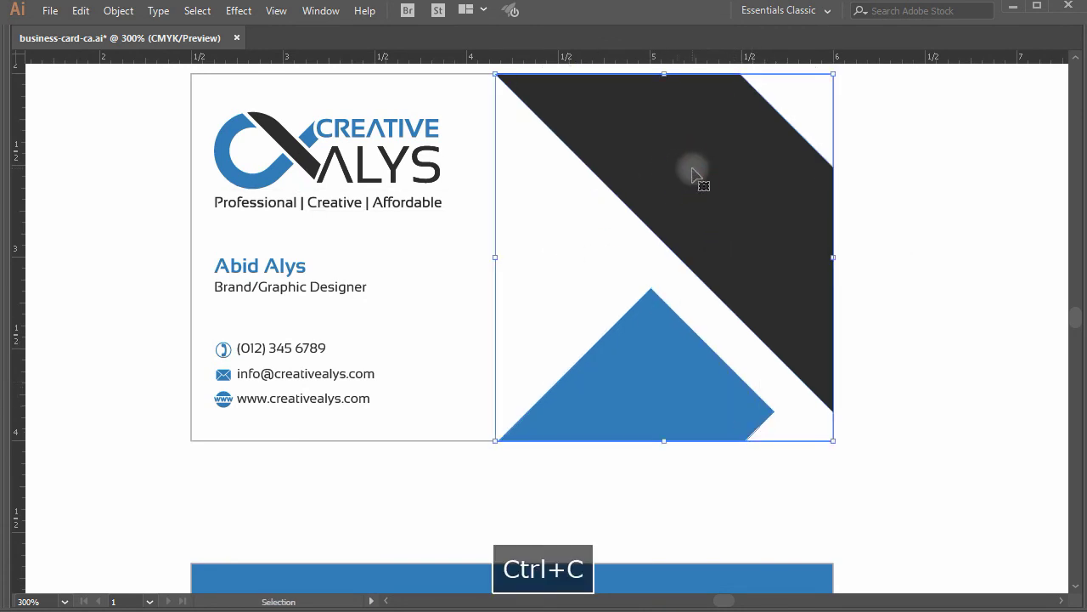
Switch to Photoshop and open the card-font smart object of the mockup for editing
key(alt+Tab)
click(544, 378)
scroll(942, 569, up, 5)
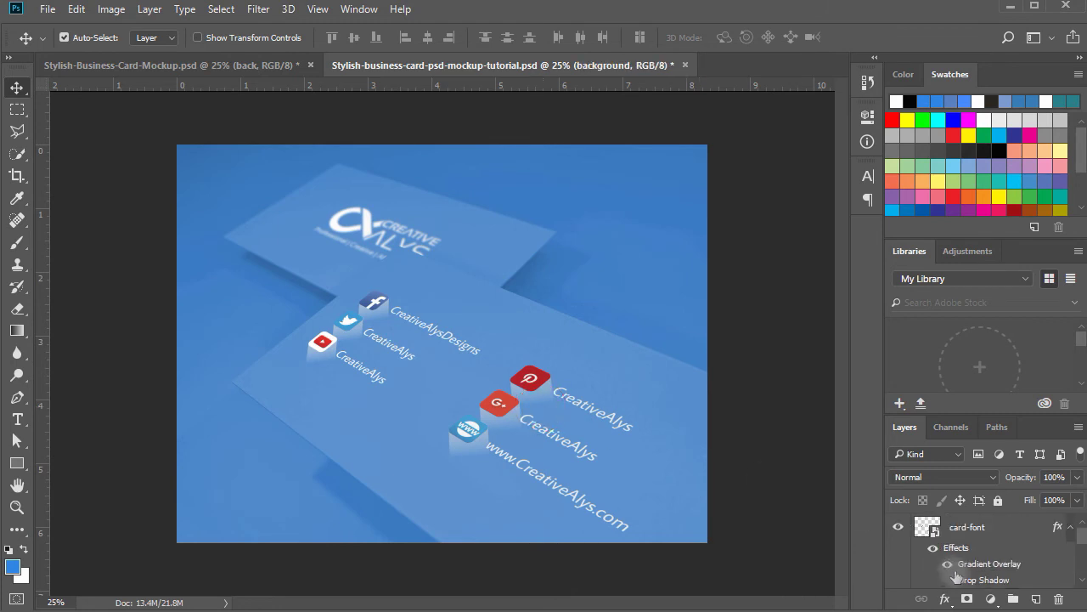
double_click(929, 528)
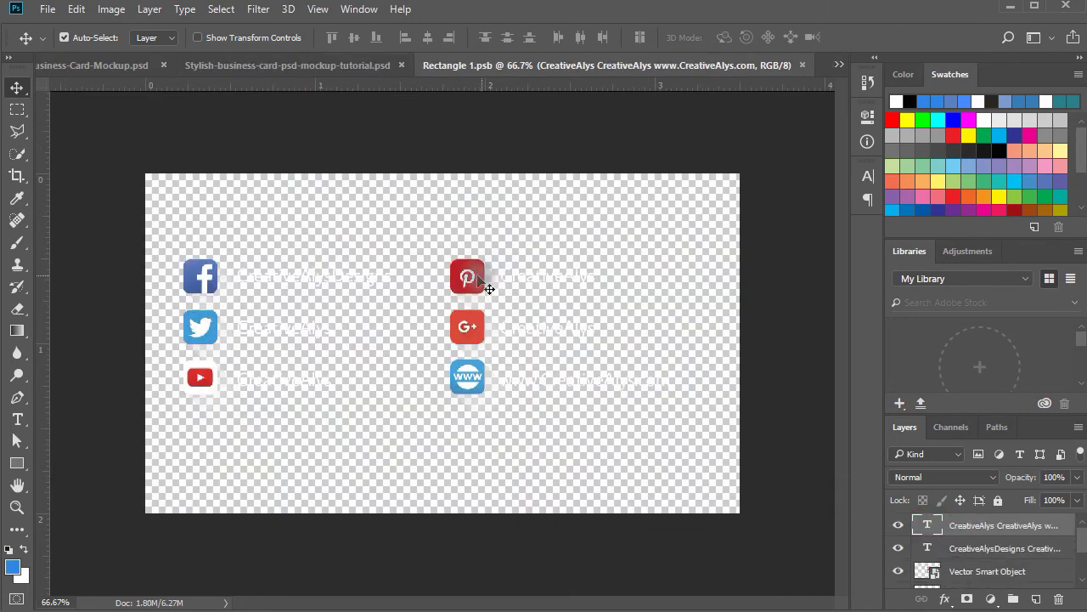
Paste the copied dark and blue shapes as a smart object and align them with the card's right edge
key(ctrl+v)
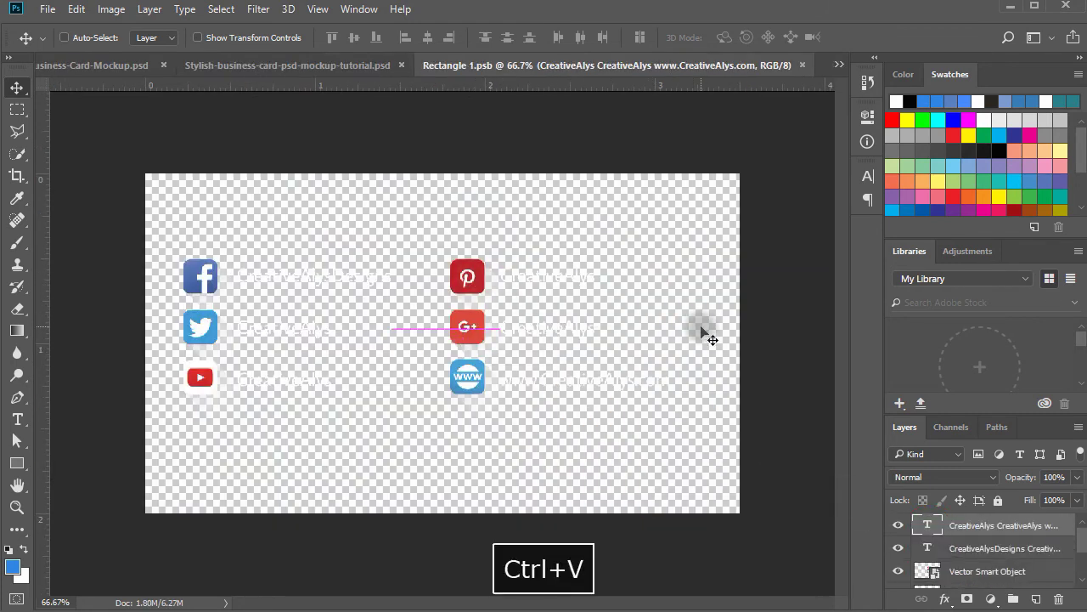
click(591, 185)
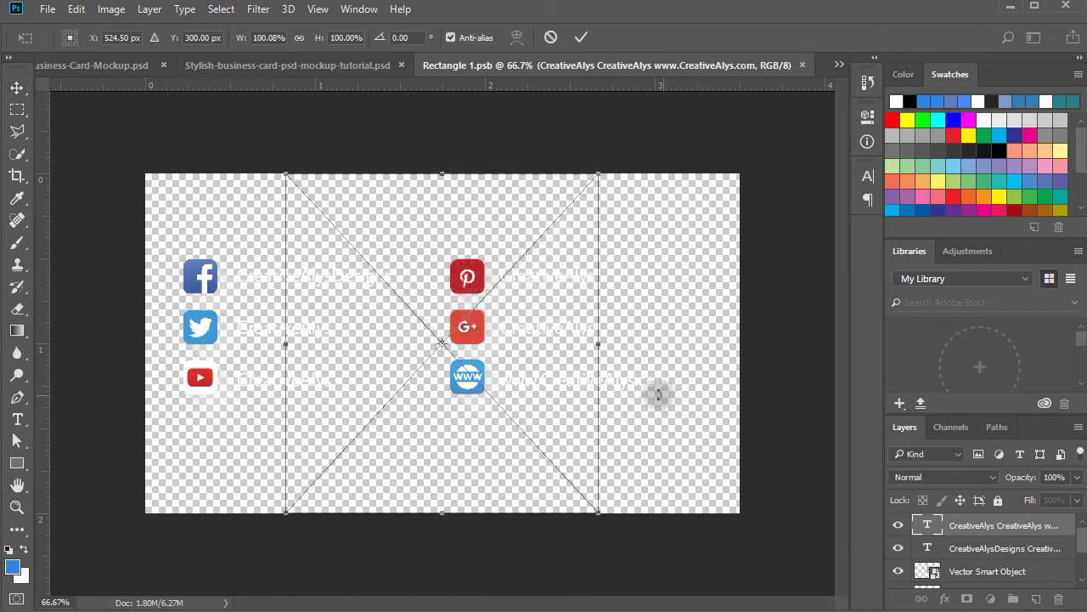
drag(582, 430, 720, 439)
key(Return)
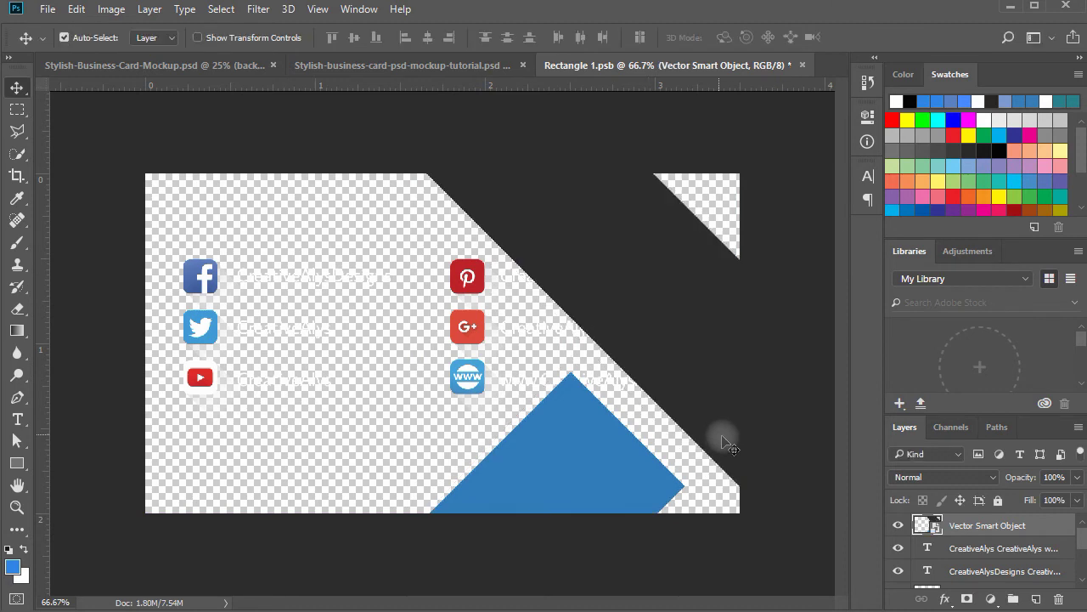
Show the white Rectangle 1 background layer of the card
scroll(908, 578, down, 2)
scroll(907, 581, down, 1)
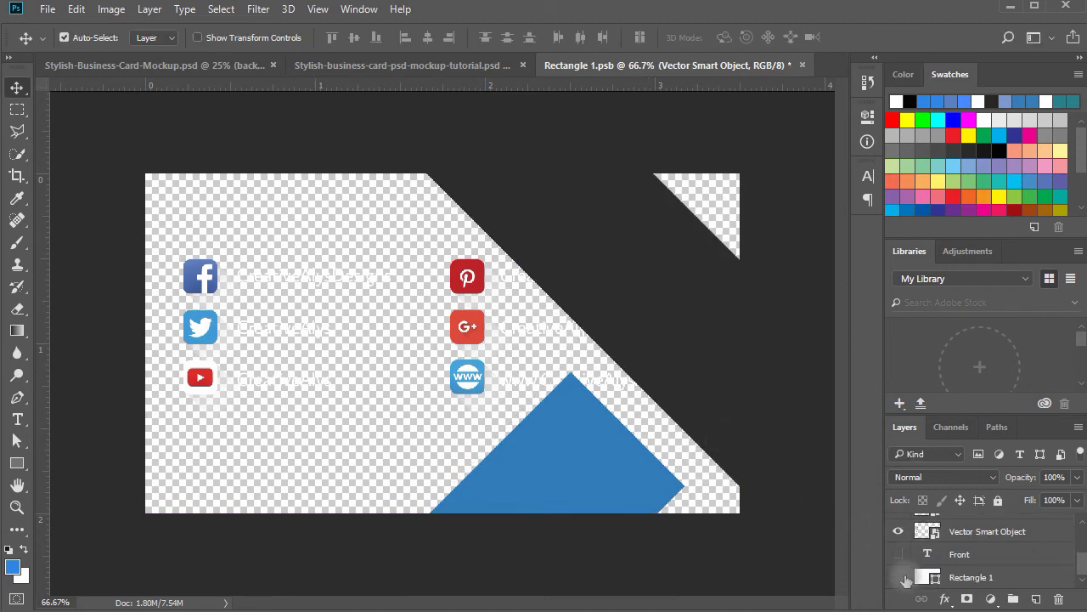
click(898, 577)
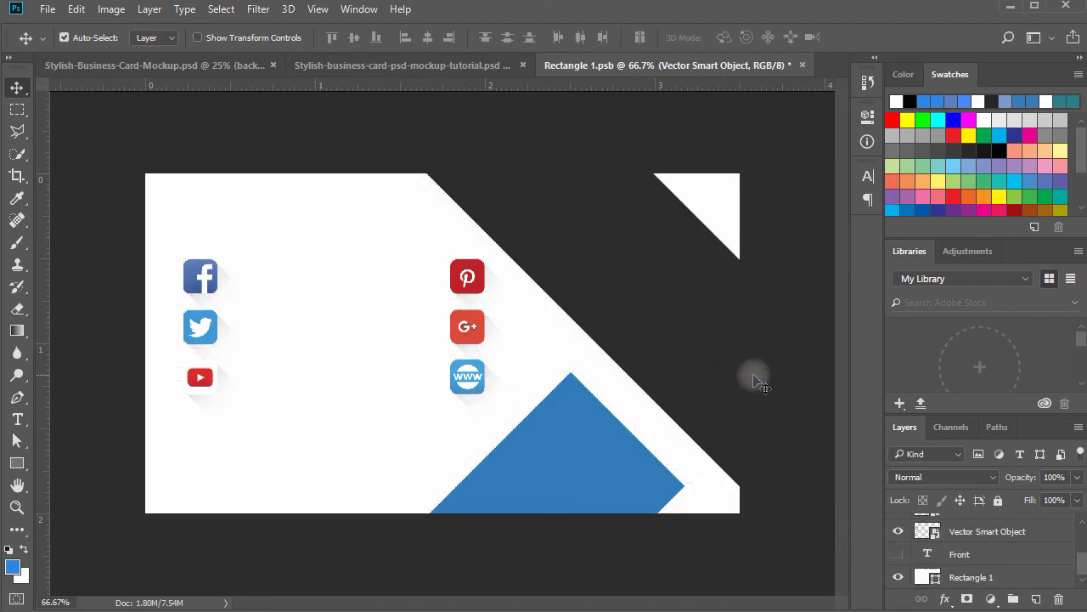
scroll(917, 546, up, 2)
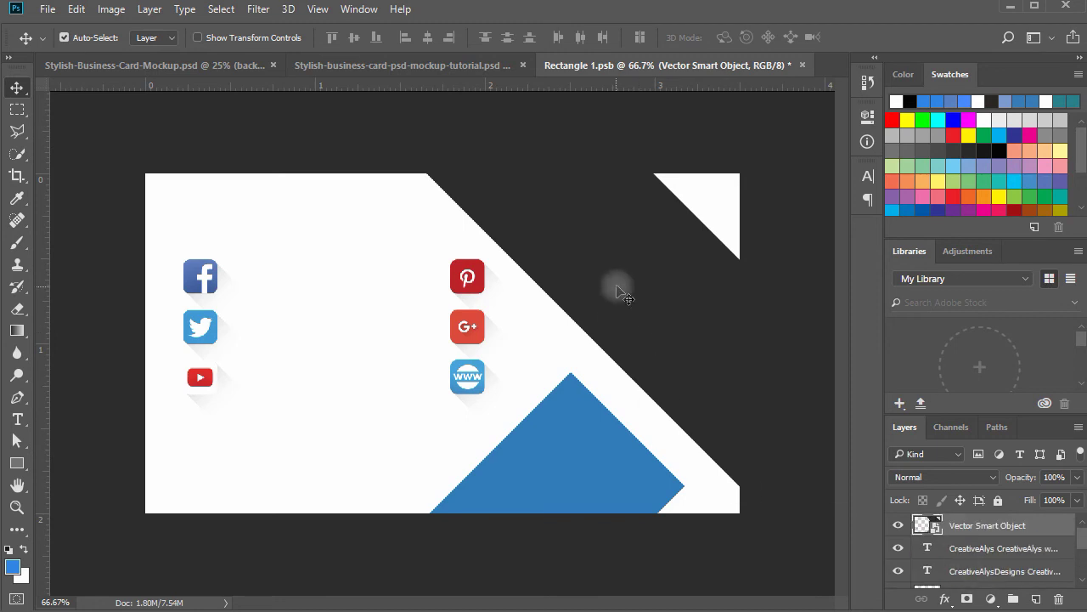
Copy the Creative Alys logo with tagline from Illustrator and paste it as a smart object in the card's upper-left corner in Photoshop
key(alt+Tab)
click(365, 163)
key(ctrl+c)
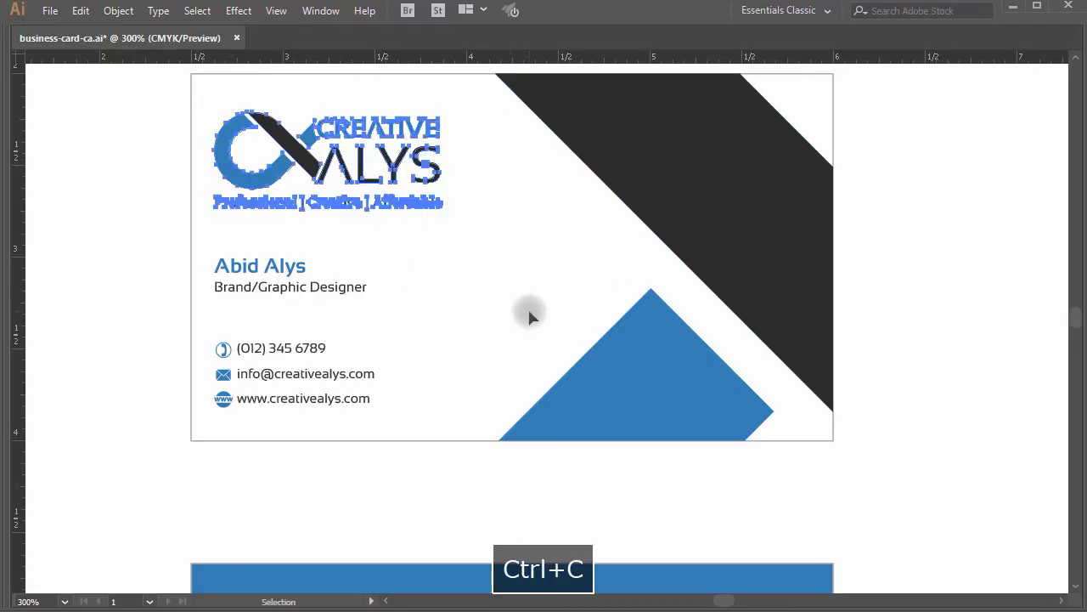
key(alt+Tab)
key(ctrl+v)
click(586, 183)
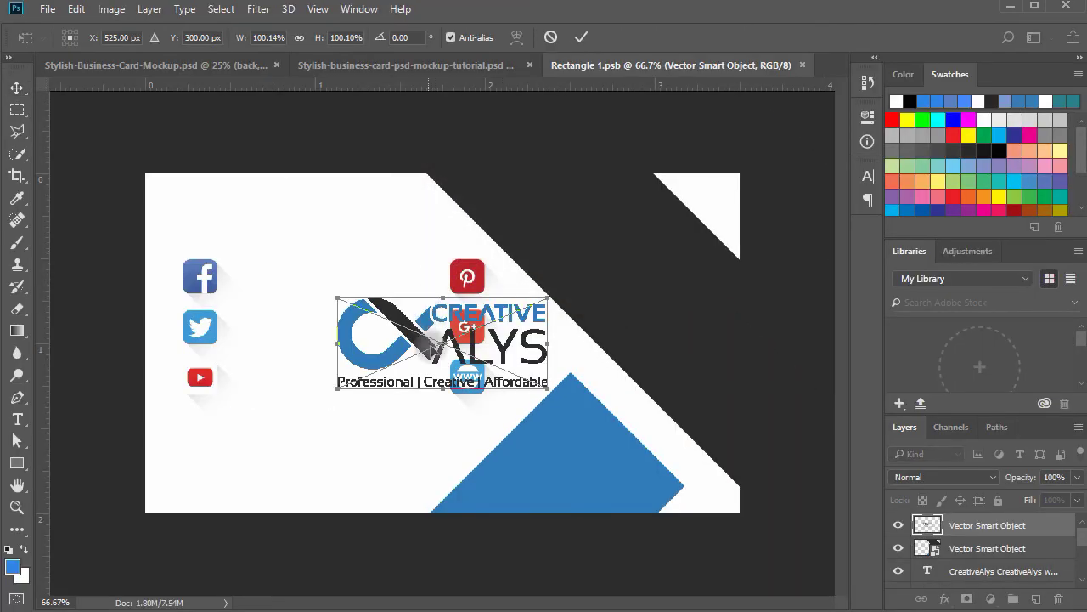
drag(411, 341, 244, 235)
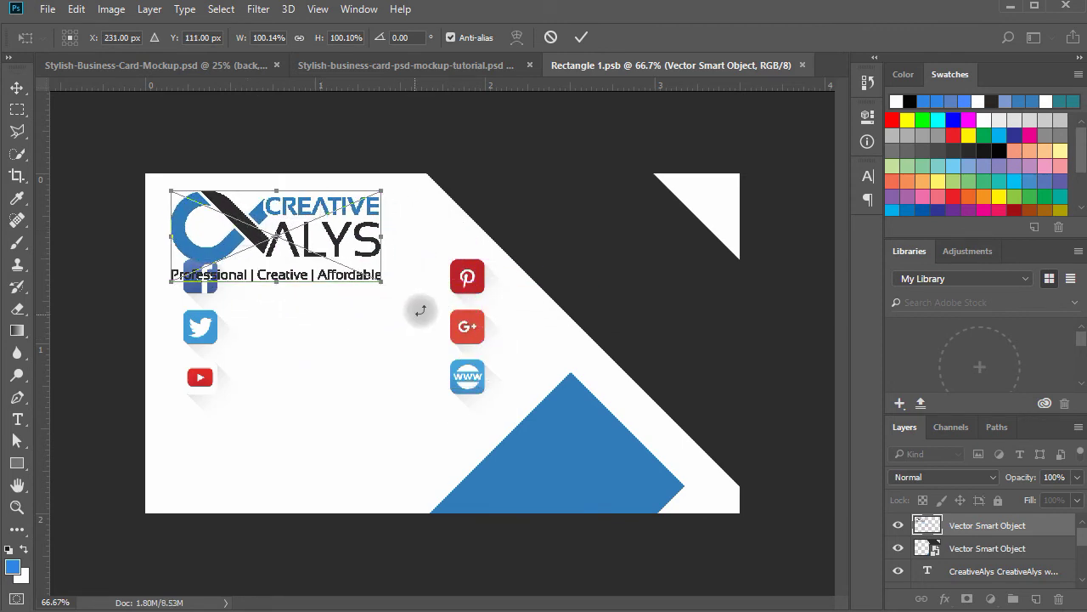
Copy the designer's name and the Brand/Graphic Designer title from the Illustrator card and return to Photoshop
key(alt+Tab)
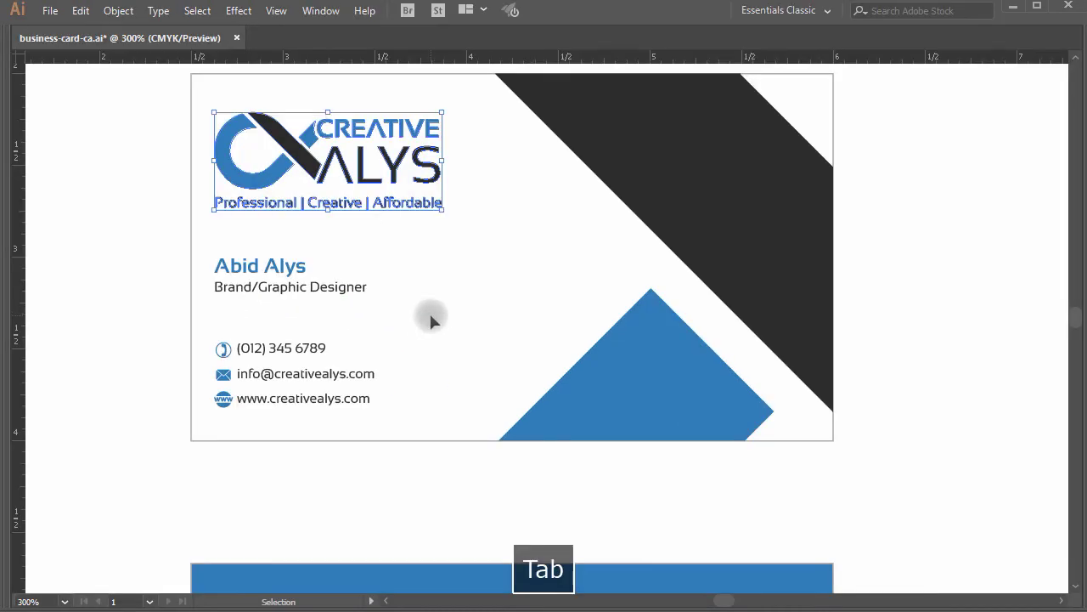
click(310, 291)
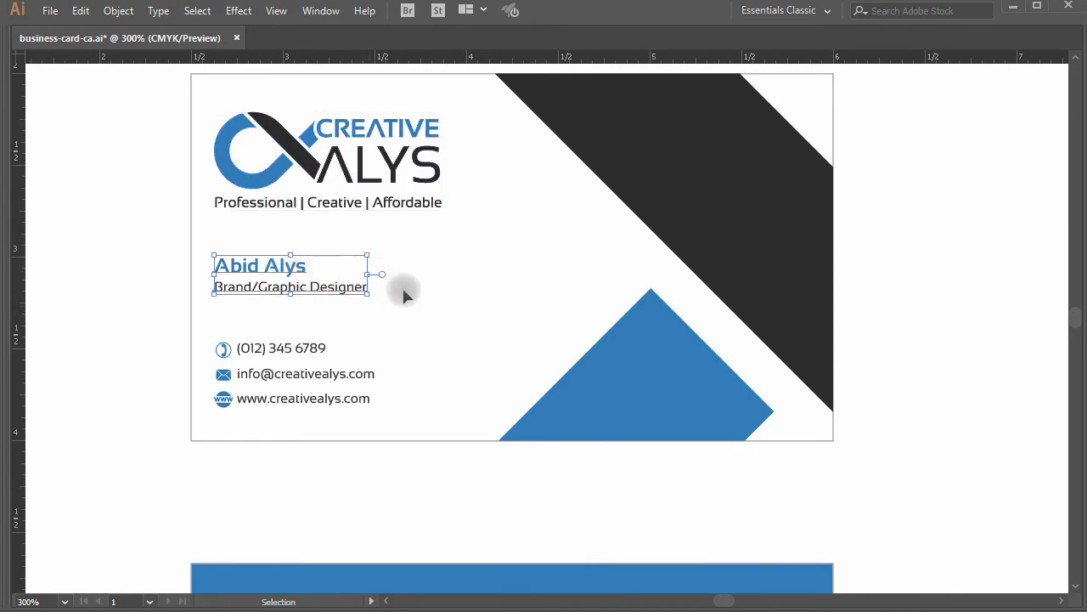
key(ctrl+c)
key(alt+Tab)
key(space)
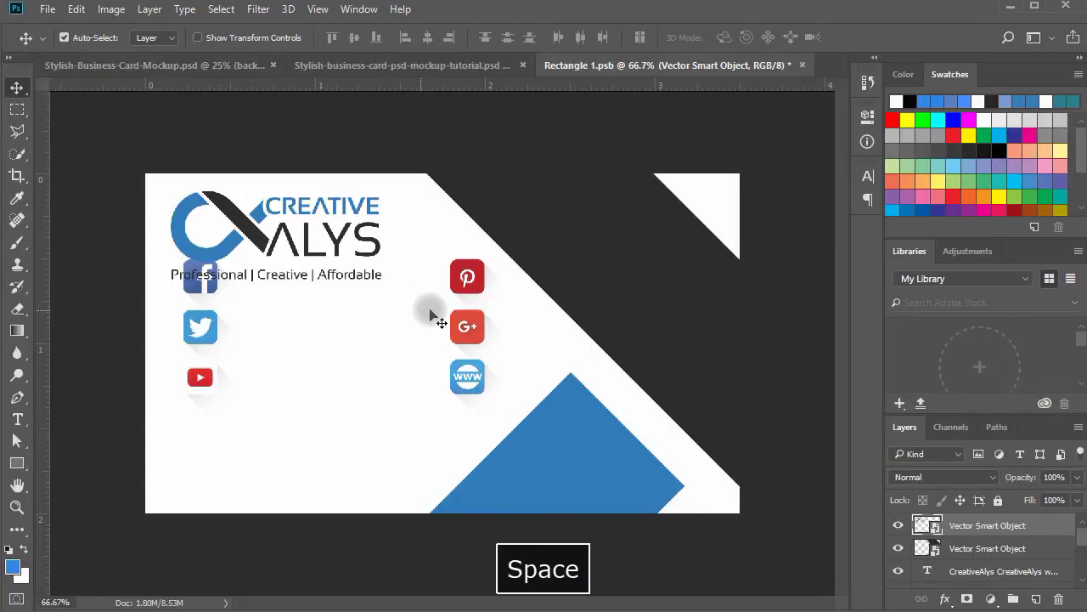
Move the Facebook, Twitter and YouTube icons together with their account names down towards the card's lower-left corner
click(205, 344)
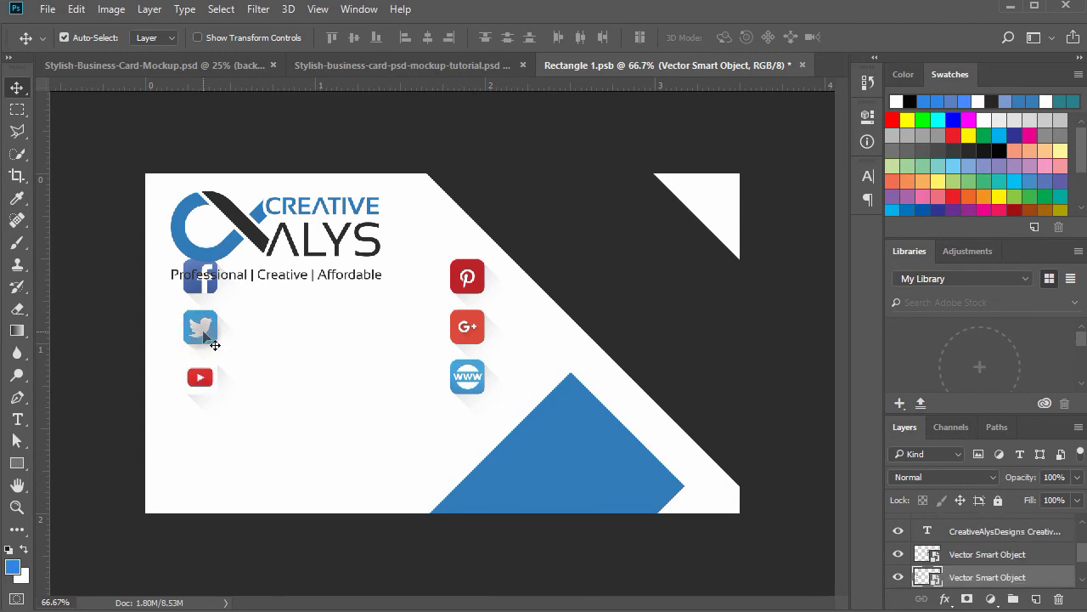
drag(214, 345, 203, 426)
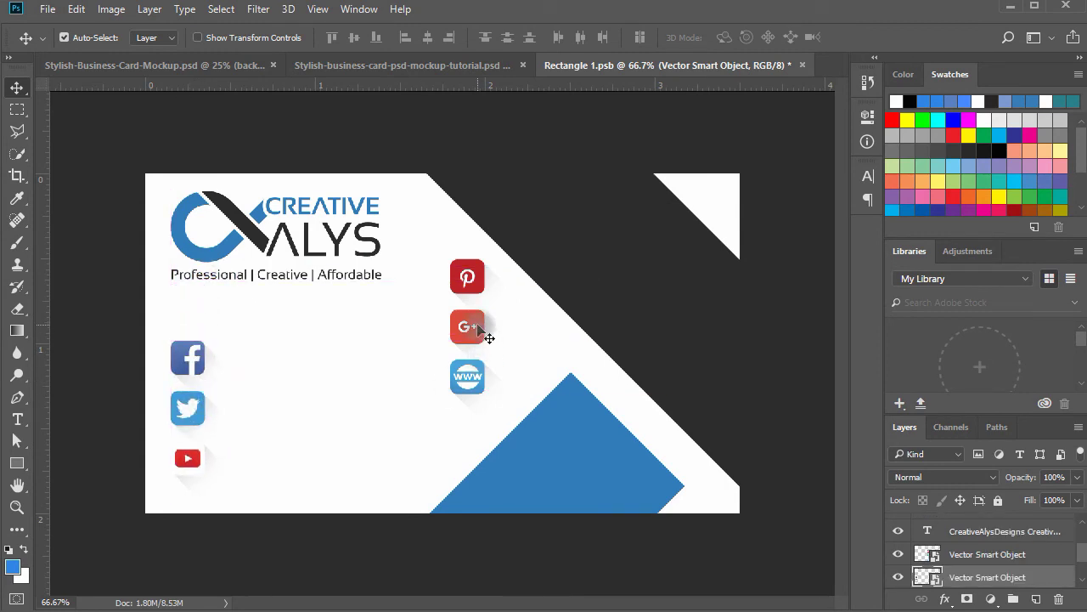
key(ctrl+z)
click(258, 327)
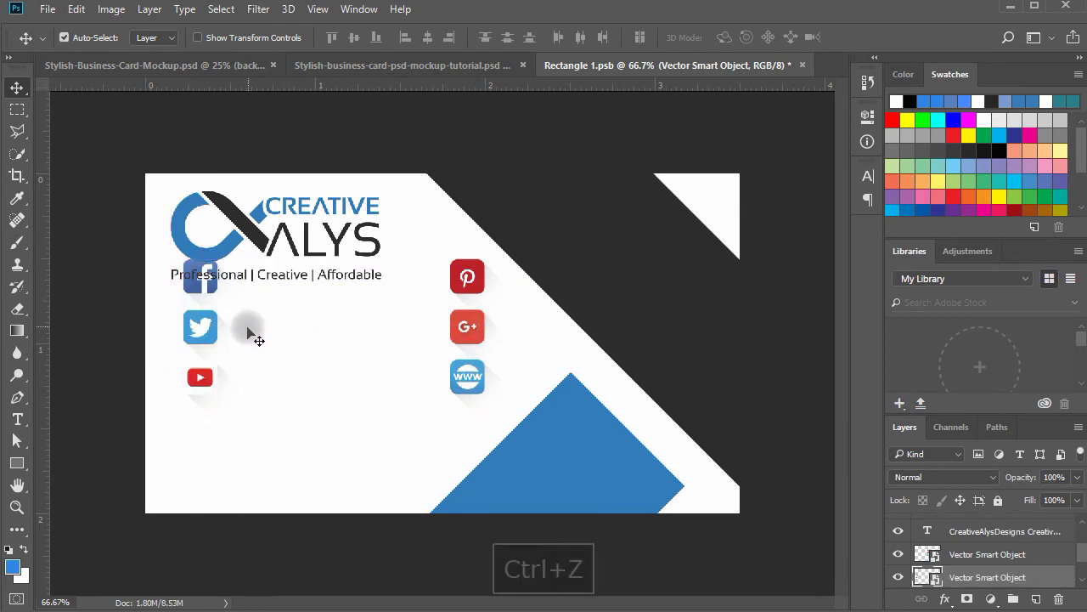
drag(272, 329, 262, 428)
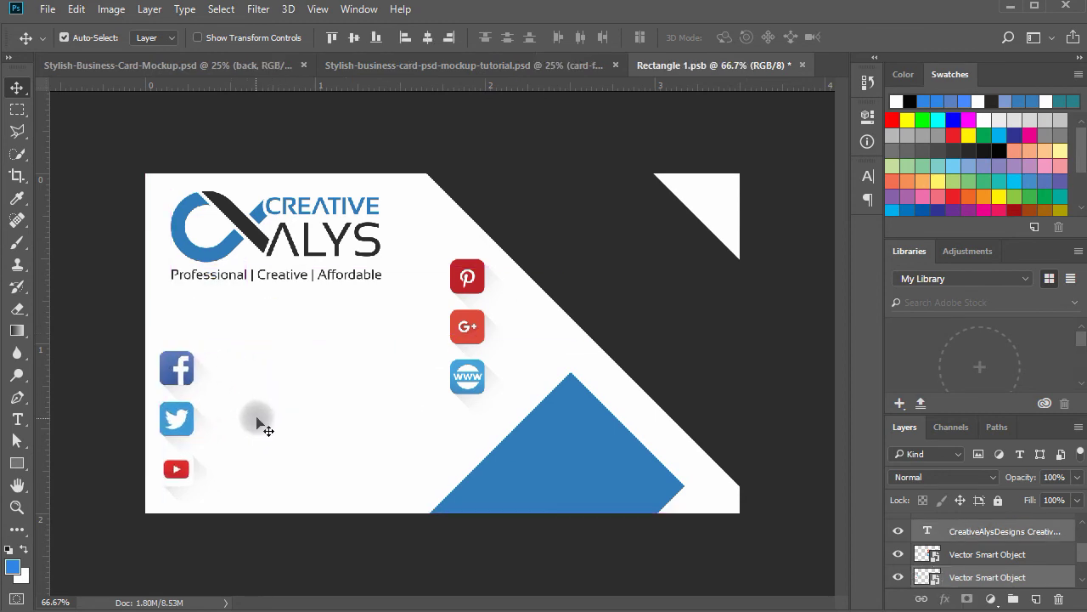
Paste the name and job title as a smart object and place it directly below the logo, left-aligned with the tagline
key(space)
key(ctrl+v)
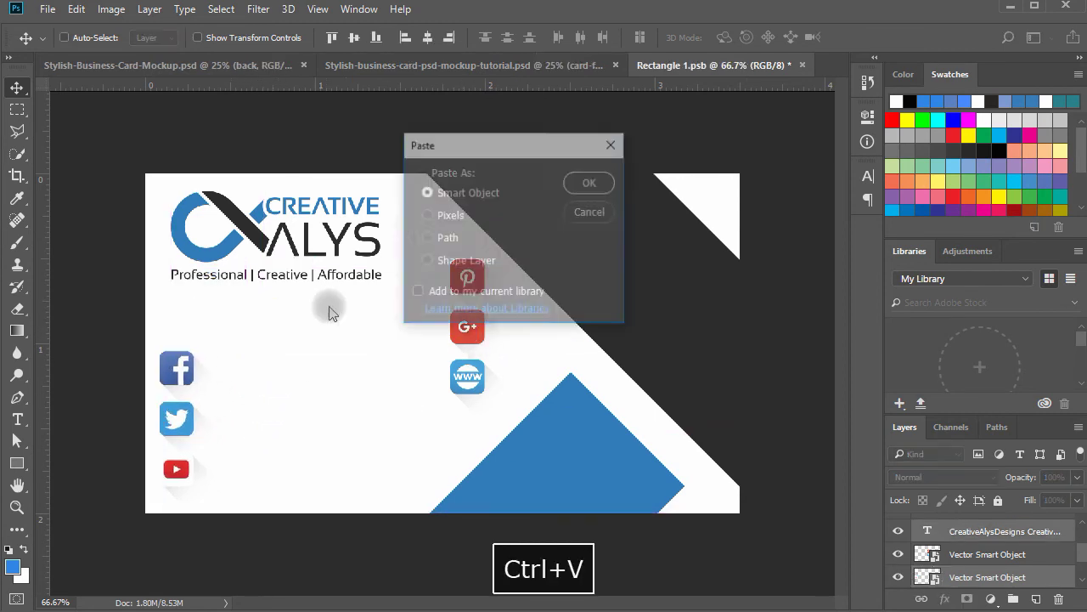
key(Return)
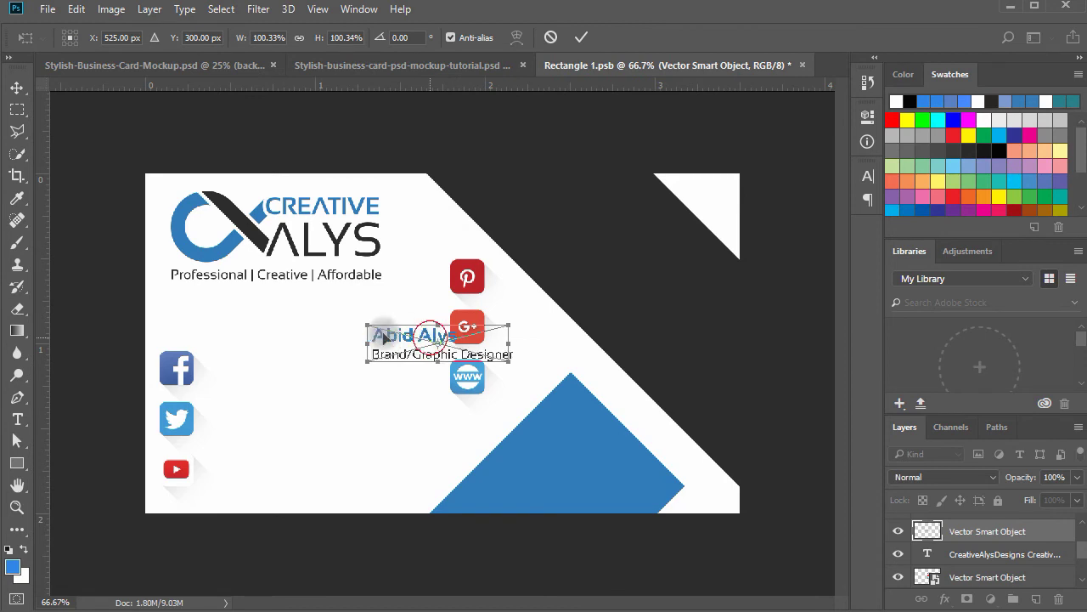
drag(412, 338, 231, 315)
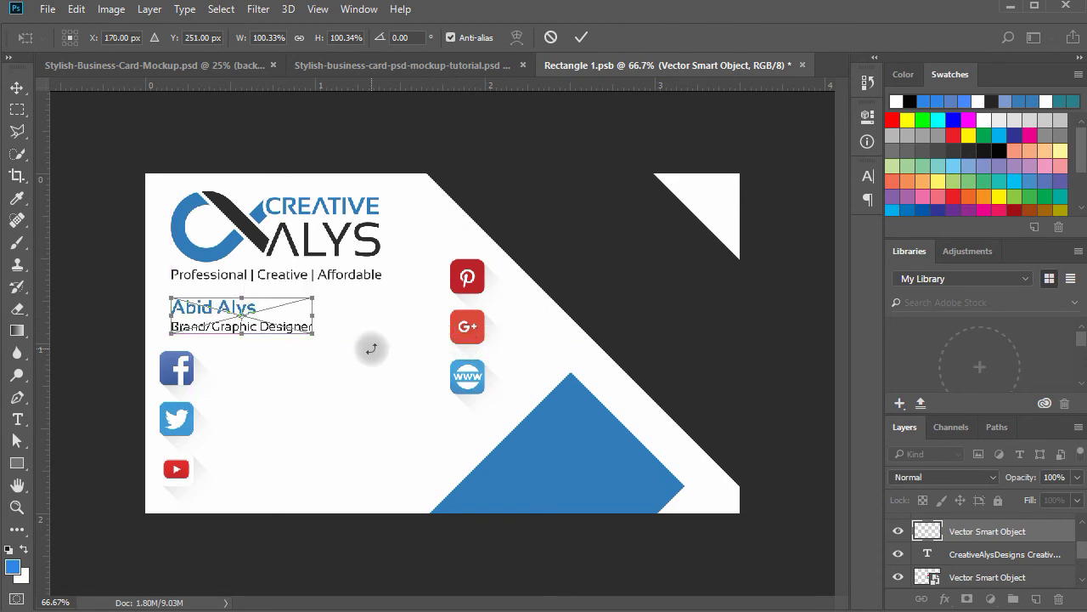
key(Return)
Scale the Facebook, Twitter and YouTube icons together with their account names down to about 70%
click(177, 369)
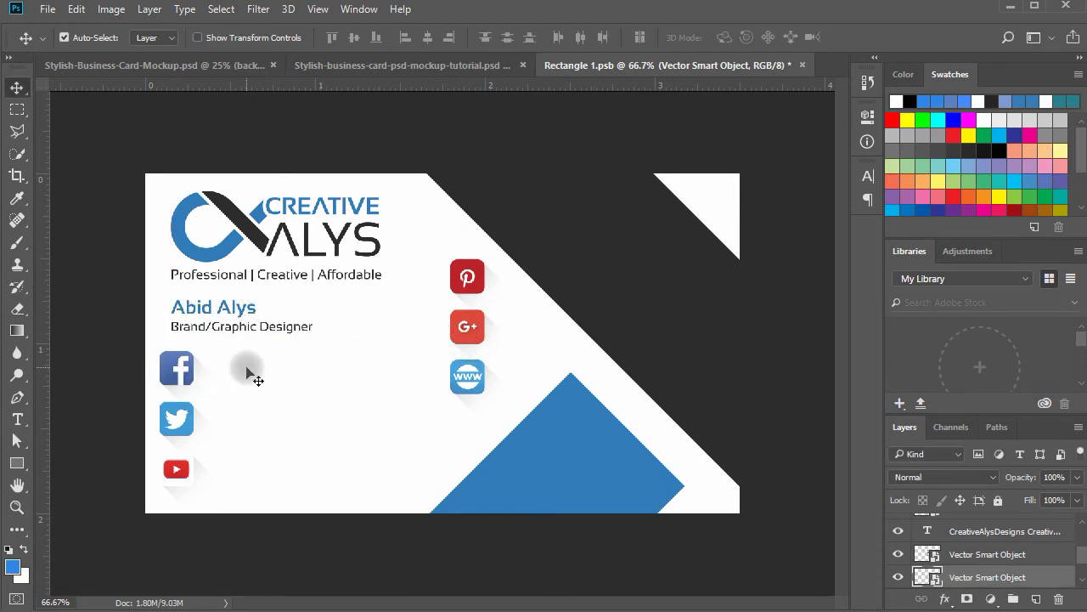
shift+click(247, 370)
key(ctrl+t)
drag(369, 351, 299, 392)
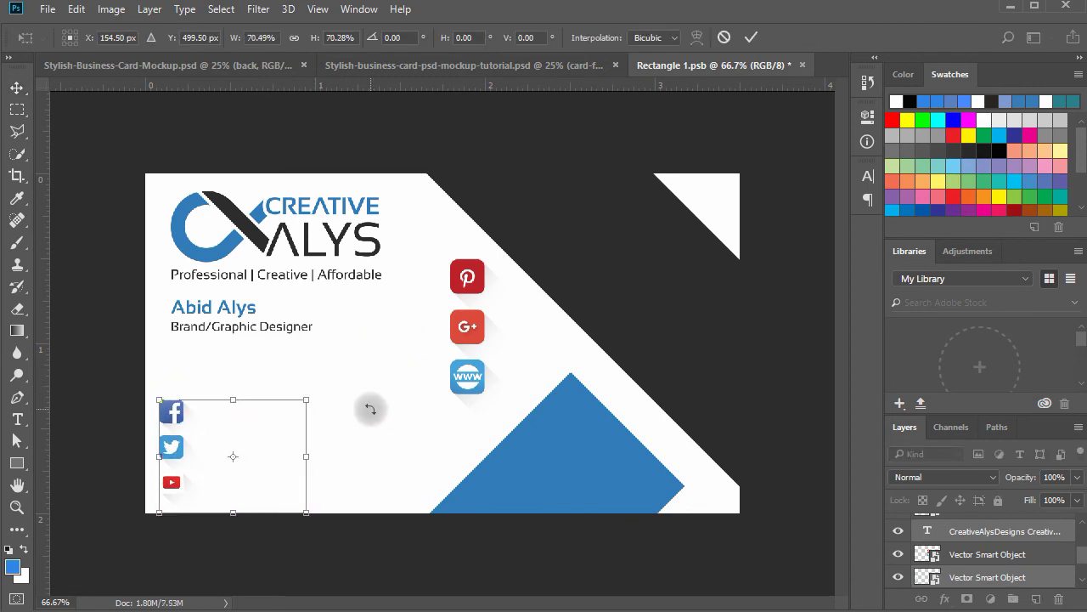
key(Return)
Nudge the scaled icons and account names up below the job title, in line with the logo's left edge
key(shift+Up)
key(shift+Up)
key(shift+Up)
key(shift+Up)
key(shift+Up)
key(shift+Up)
key(shift+Up)
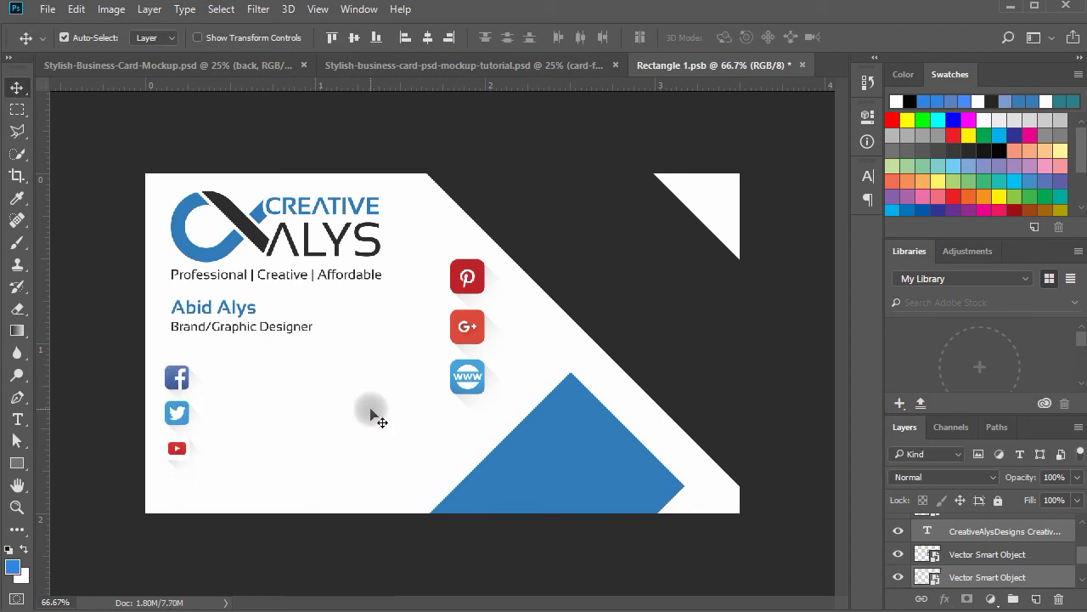
key(Left)
key(Left)
key(Left)
key(Right)
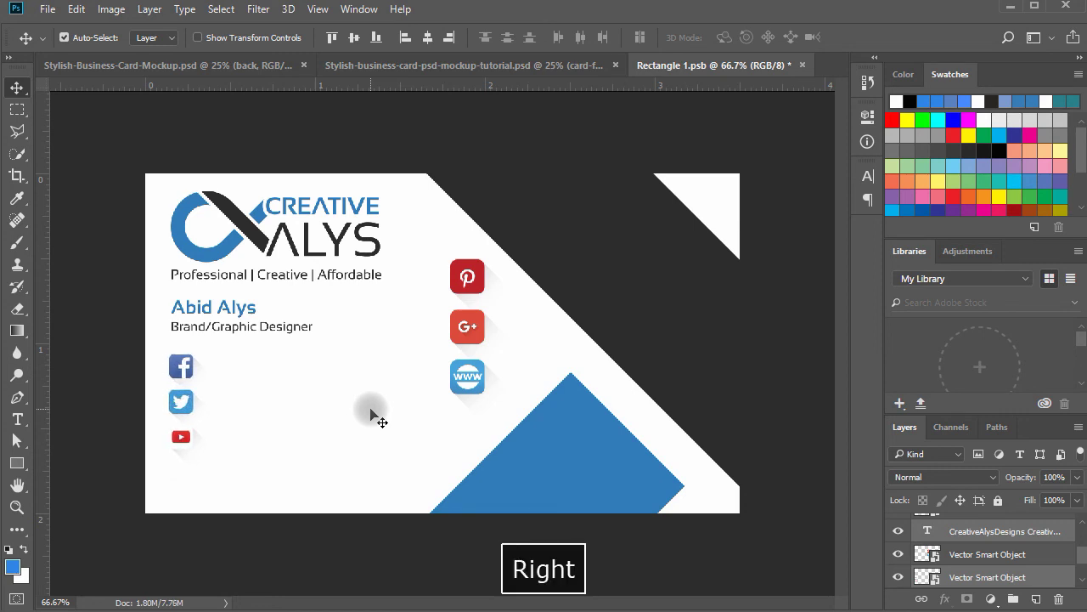
Recolour the account names beside the Facebook, Twitter and YouTube icons to the logo's dark grey (282828) and return to the Move tool
key(t)
click(223, 366)
key(ctrl+a)
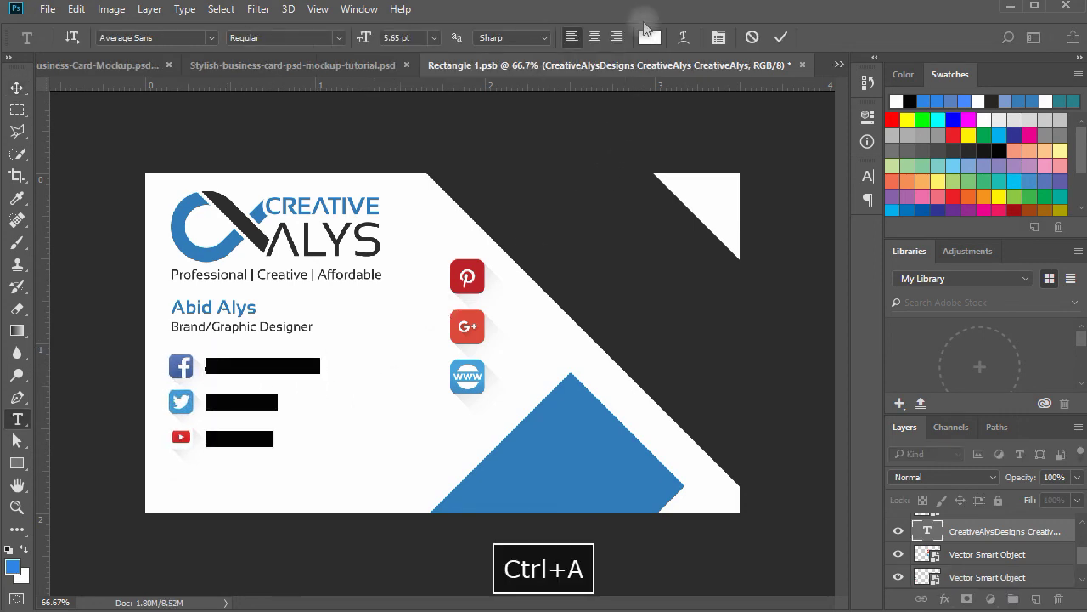
click(649, 38)
click(308, 238)
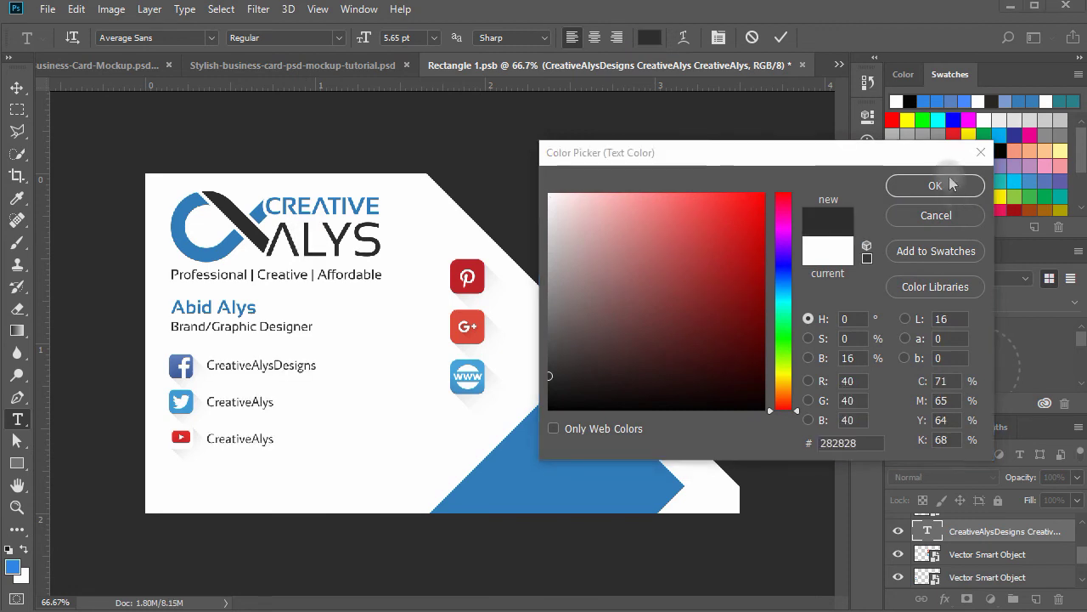
click(971, 184)
click(16, 87)
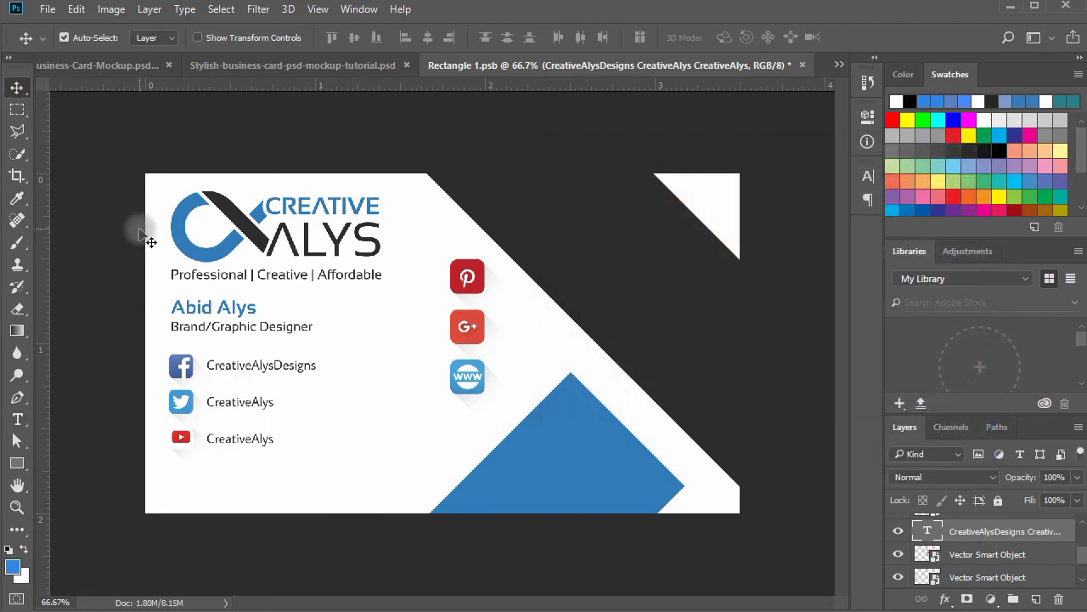
Move the Pinterest, Google+ and www icons beside the account names and scale them to about 69%
key(space)
drag(482, 389, 376, 487)
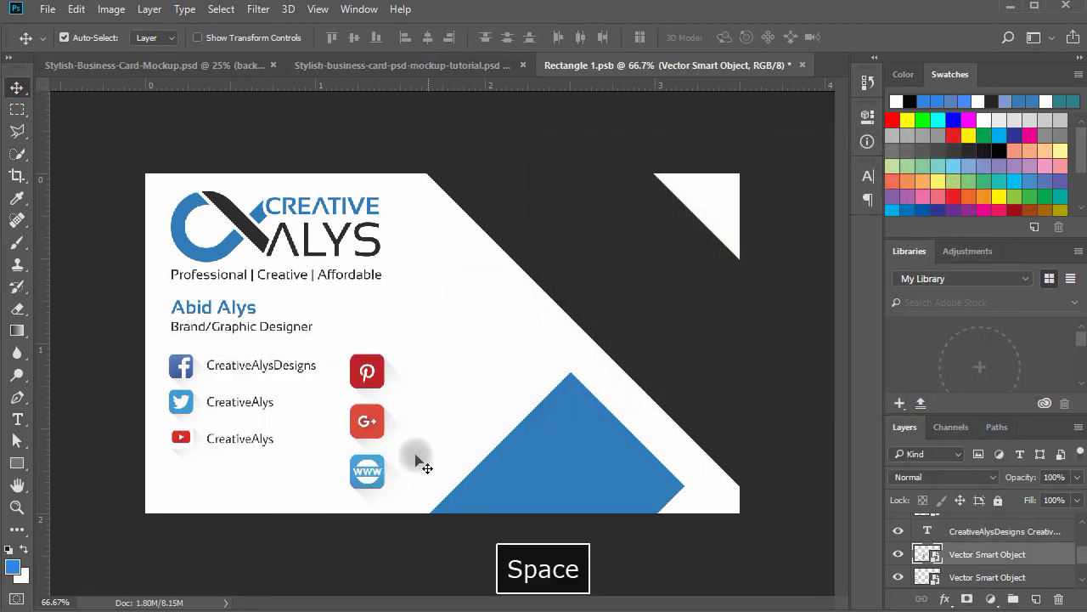
key(ctrl+t)
drag(431, 537, 414, 484)
key(Return)
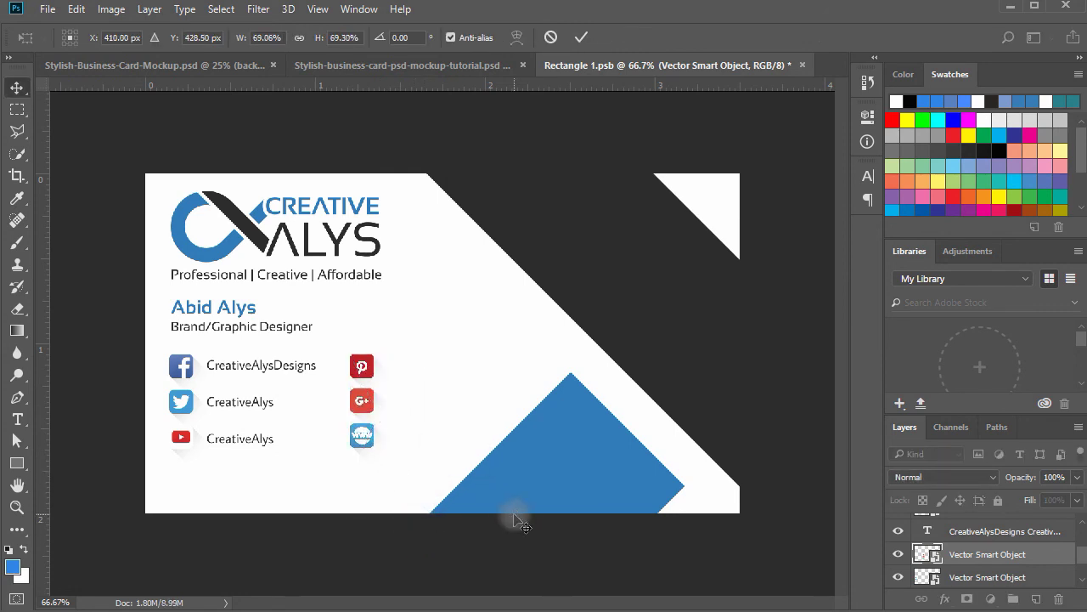
Fine-tune the size of the Pinterest, Google+ and www icons so their rows line up with the first icon column
drag(359, 399, 183, 399)
key(ctrl+z)
key(ctrl+t)
drag(406, 482, 409, 483)
key(Return)
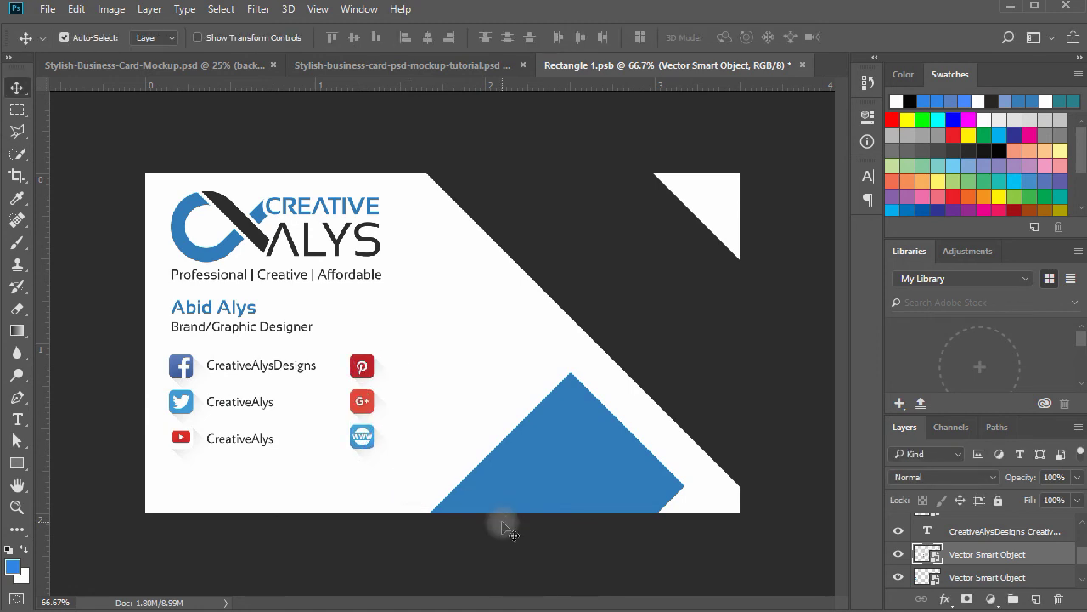
key(t)
click(419, 371)
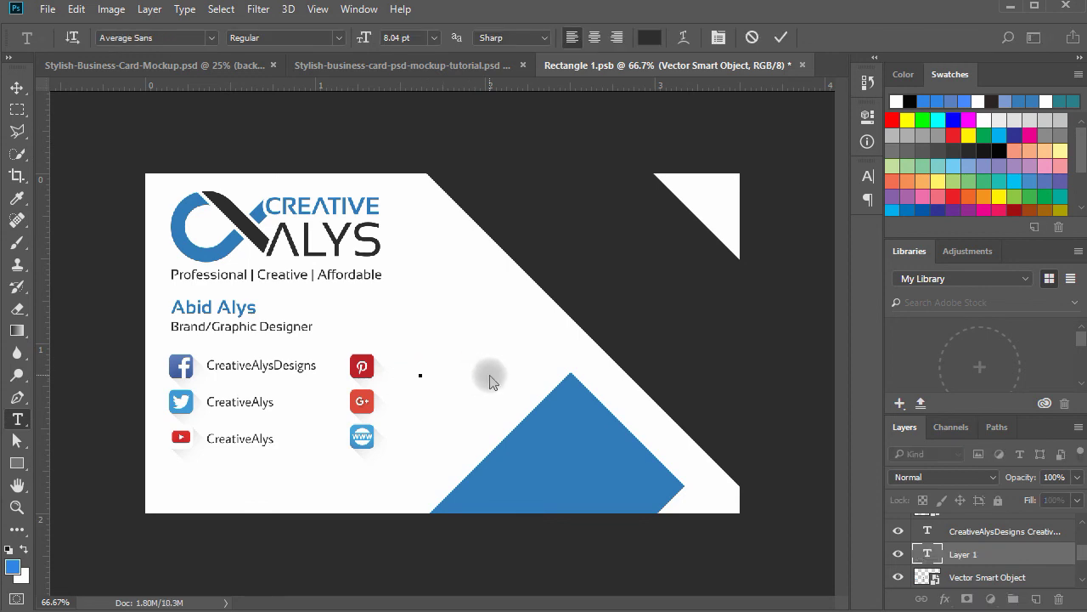
key(Escape)
click(254, 365)
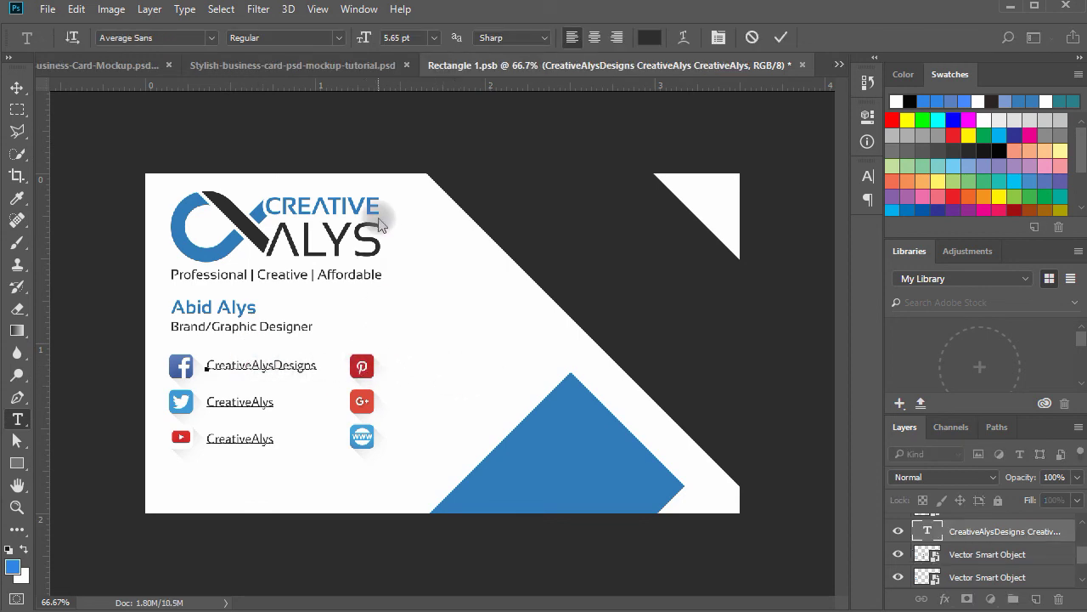
key(ctrl+c)
click(416, 416)
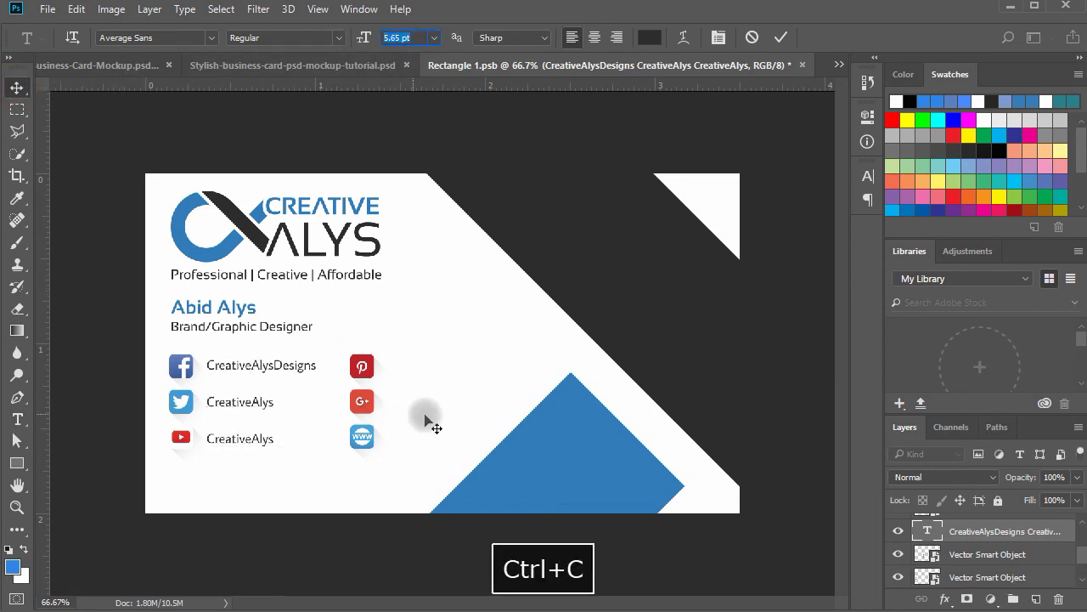
key(space)
double_click(928, 531)
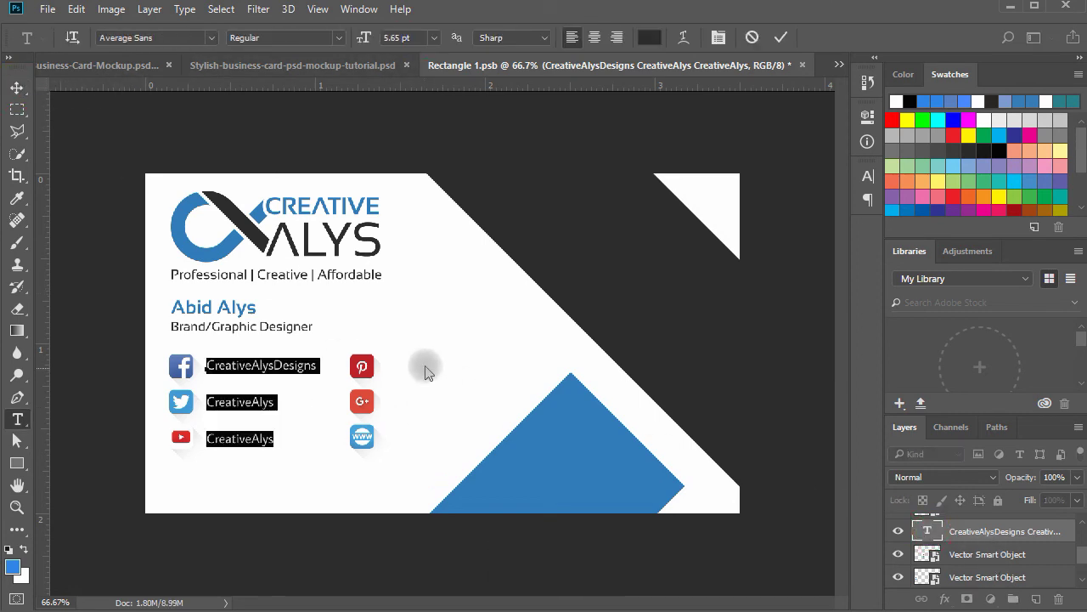
Hide the old text layer holding the second set of account names and the website, and return to the Move tool
scroll(995, 531, up, 2)
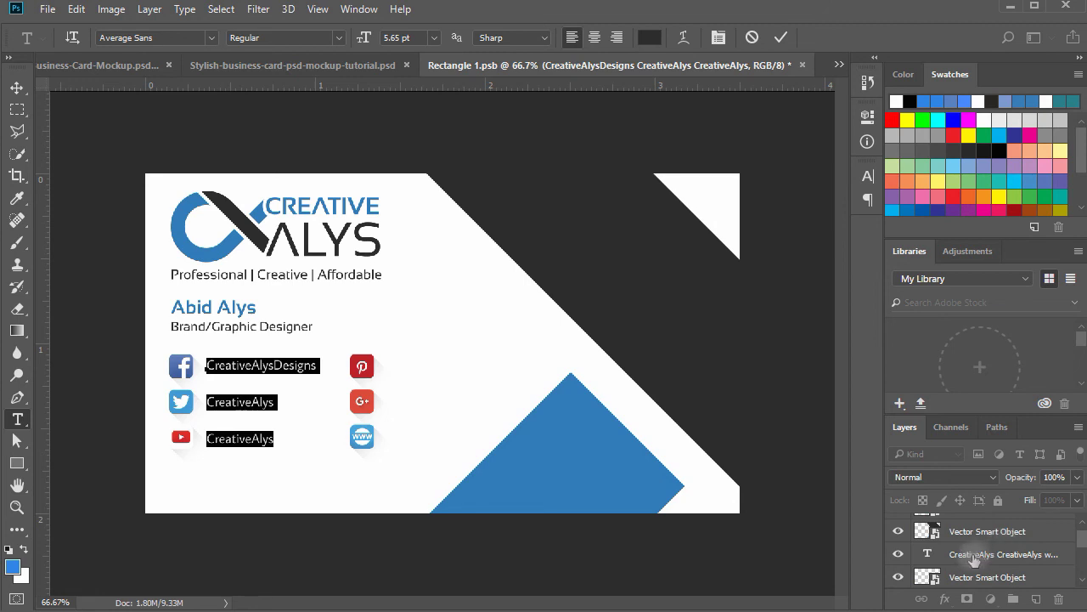
click(932, 553)
key(v)
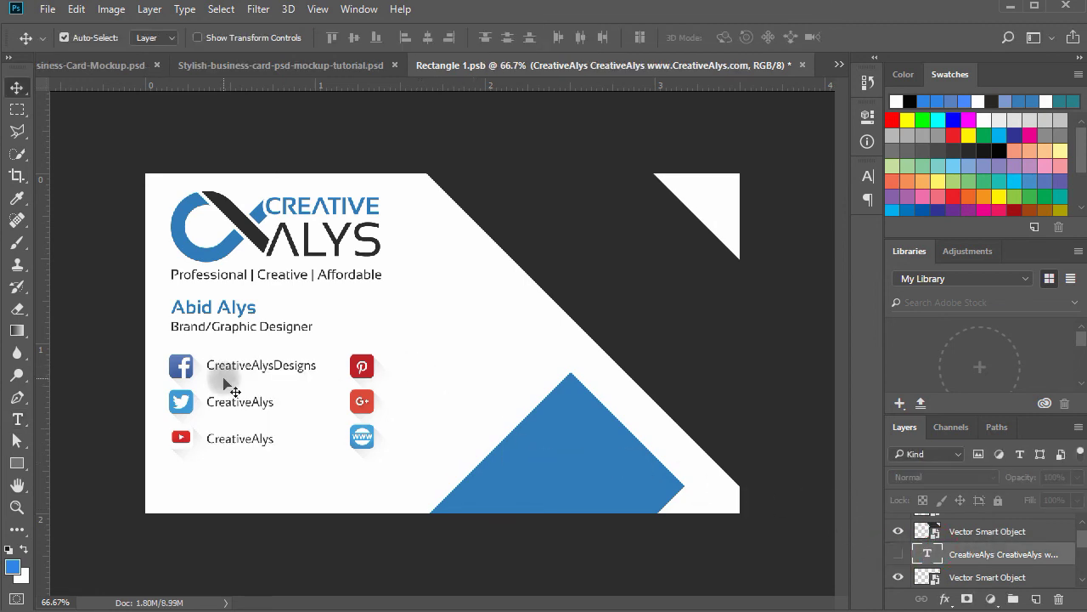
Duplicate the account names beside the Pinterest, Google+ and www icons, shorten the copy's first line to CreativeAlys and clear its third line
drag(255, 365, 510, 365)
key(t)
key(Delete)
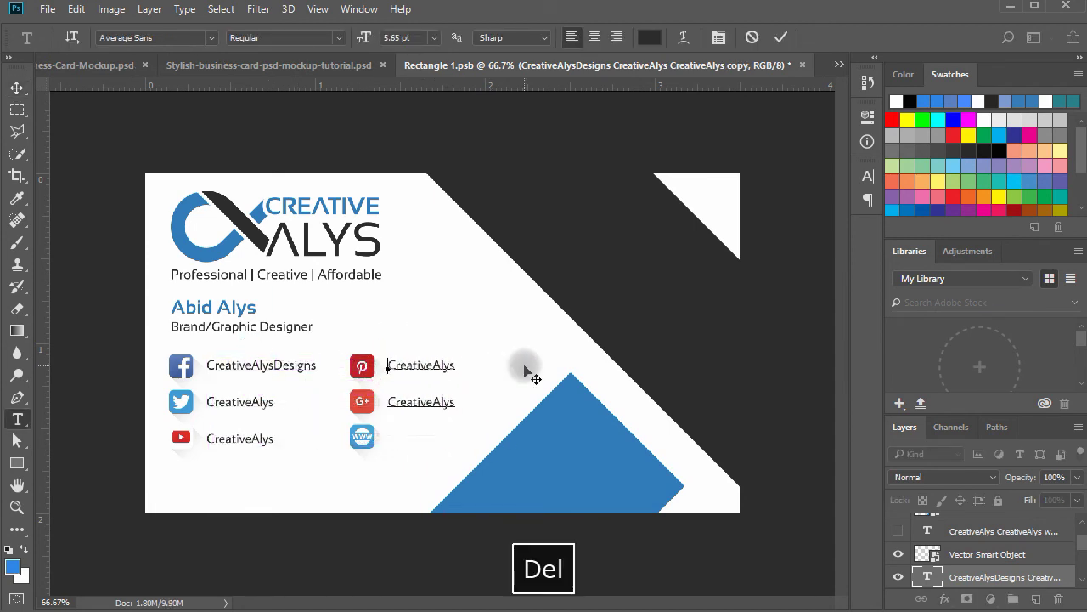
click(425, 401)
key(Home)
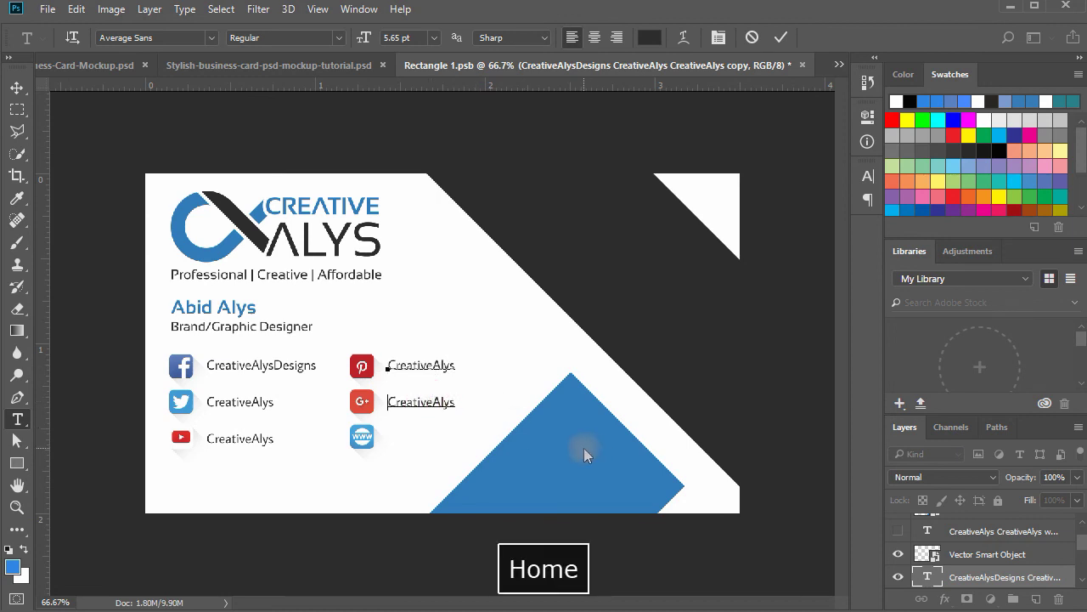
key(Return)
key(ctrl+z)
key(End)
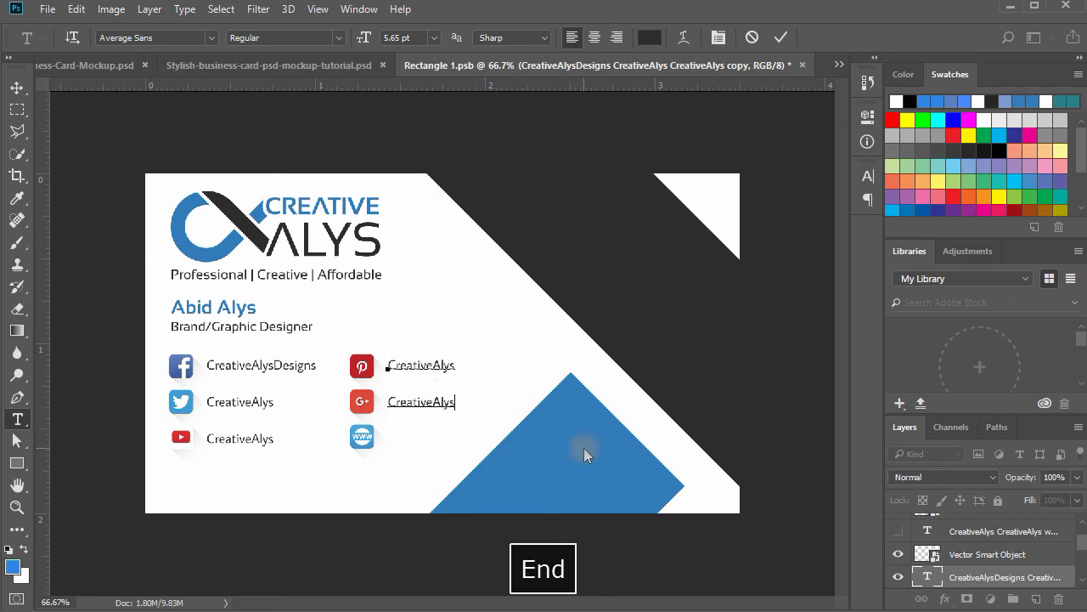
text(www.Creati)
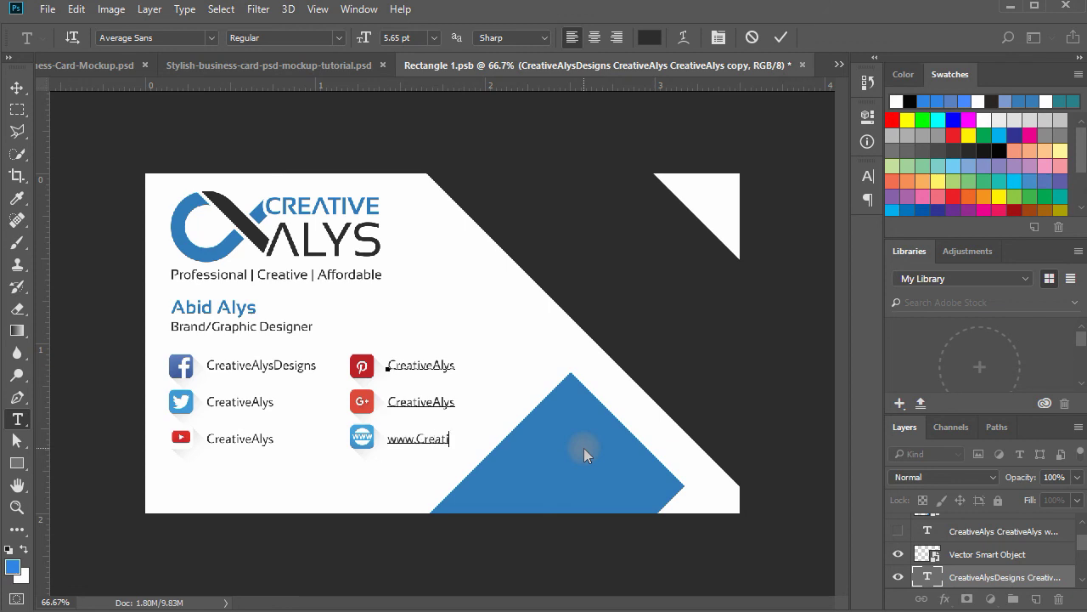
text(veAlys.com)
key(ctrl+Return)
key(v)
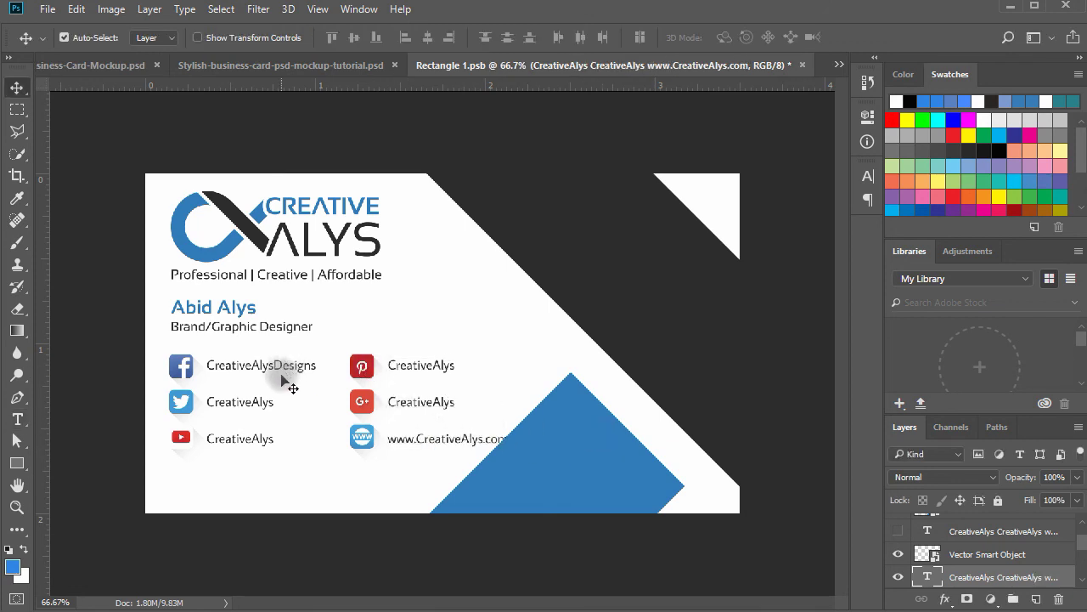
Shift the second column of icons and text slightly left, and nudge both text blocks closer to their icons
drag(357, 365, 340, 365)
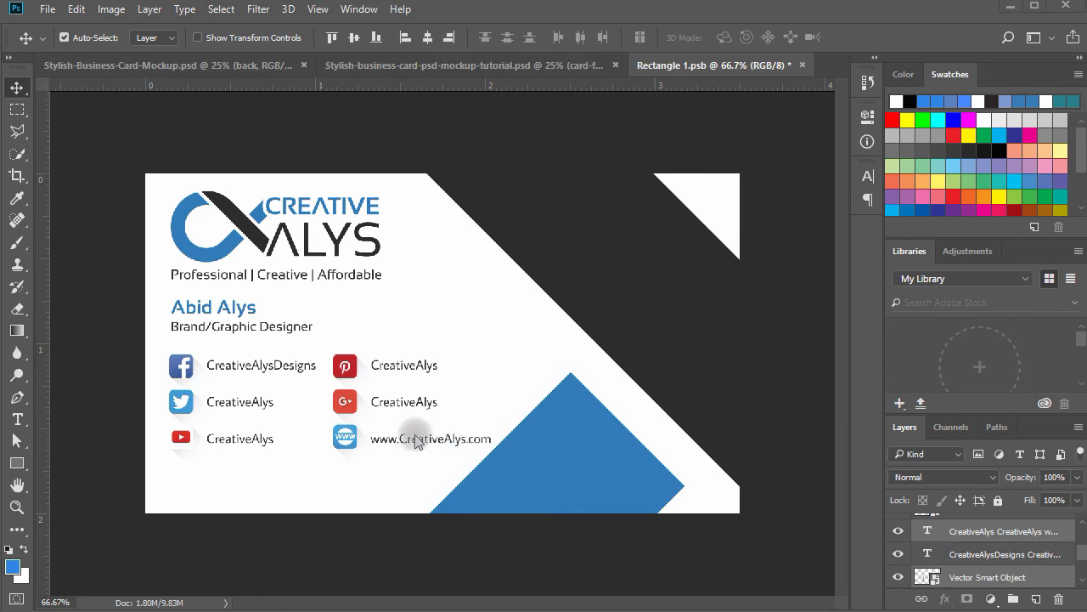
key(space)
click(366, 443)
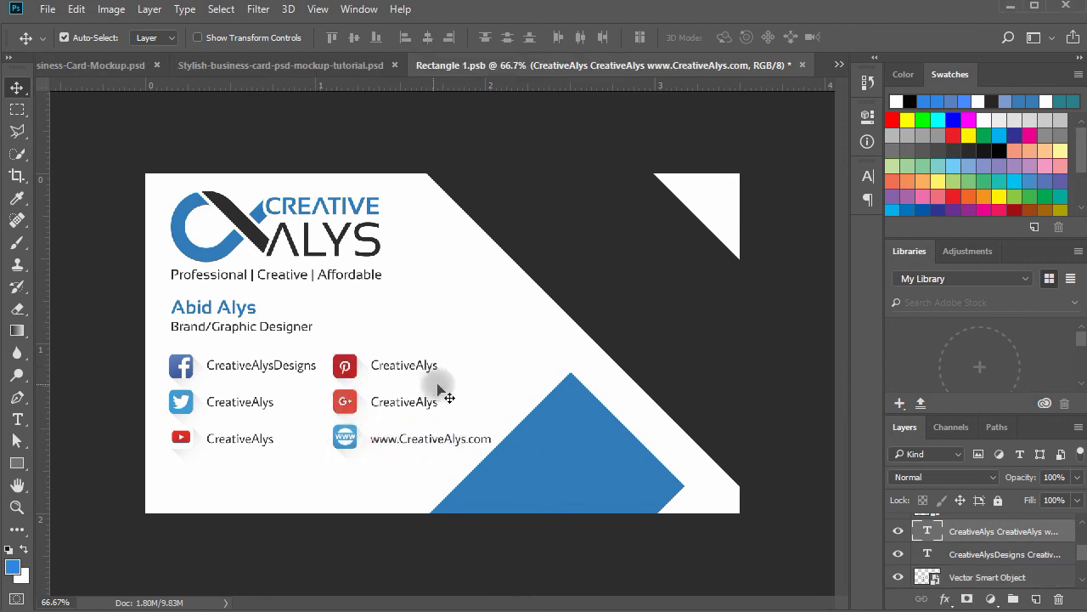
key(shift+Left)
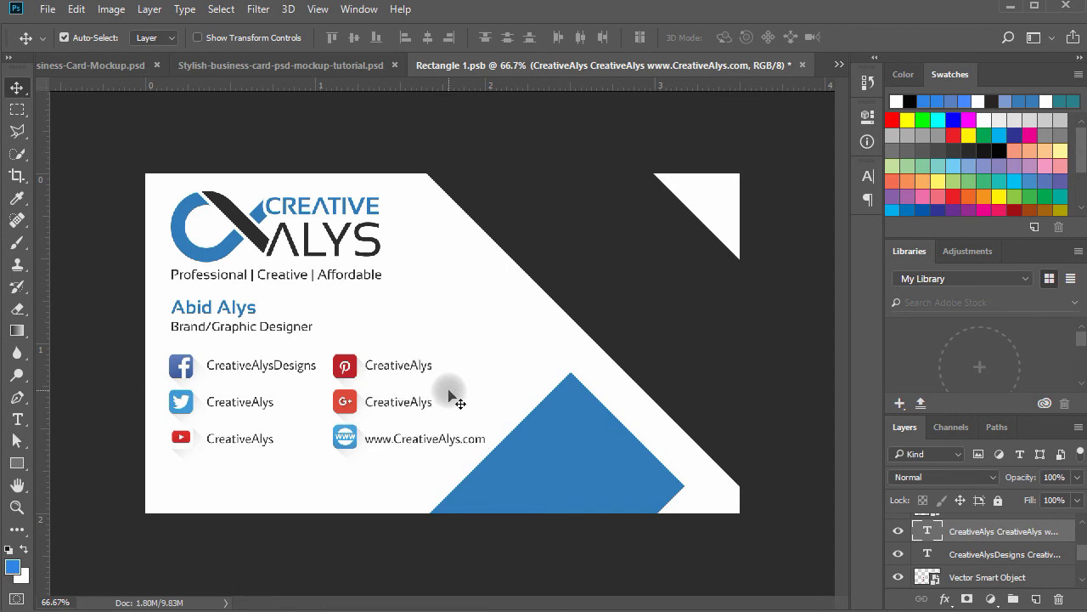
click(256, 369)
key(shift+Left)
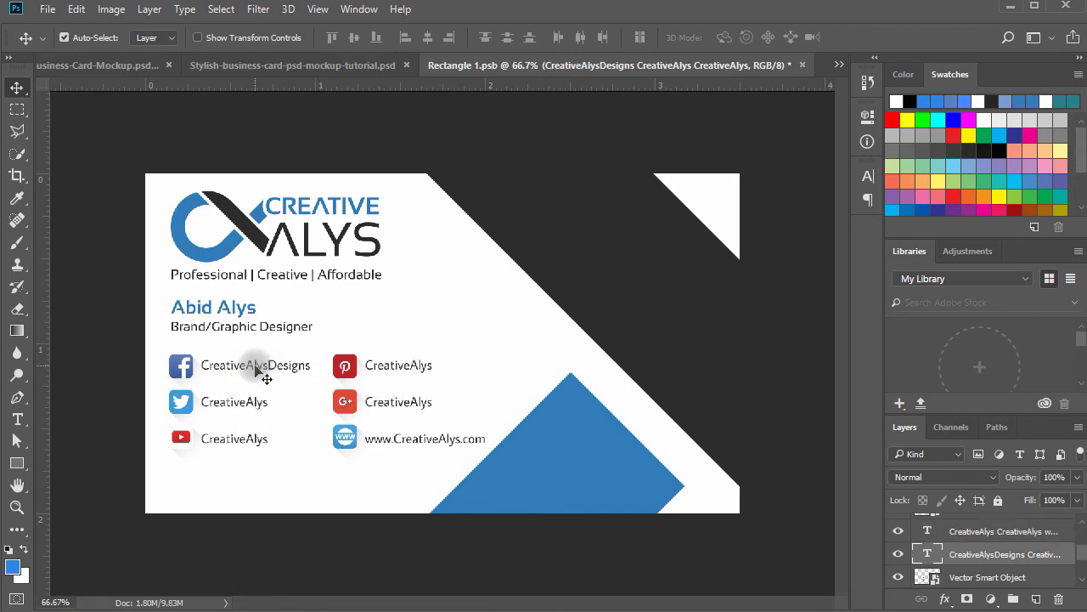
Move all social icons and their text further down the card, and bring the second column closer to the first
drag(236, 400, 236, 437)
key(ctrl+z)
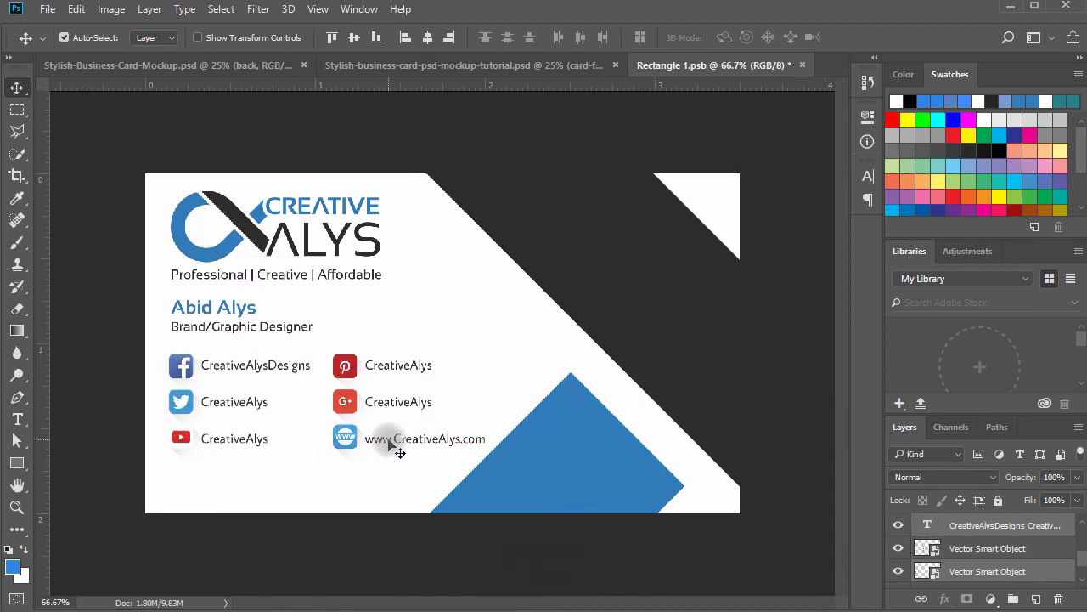
drag(344, 402, 343, 434)
click(388, 374)
click(361, 403)
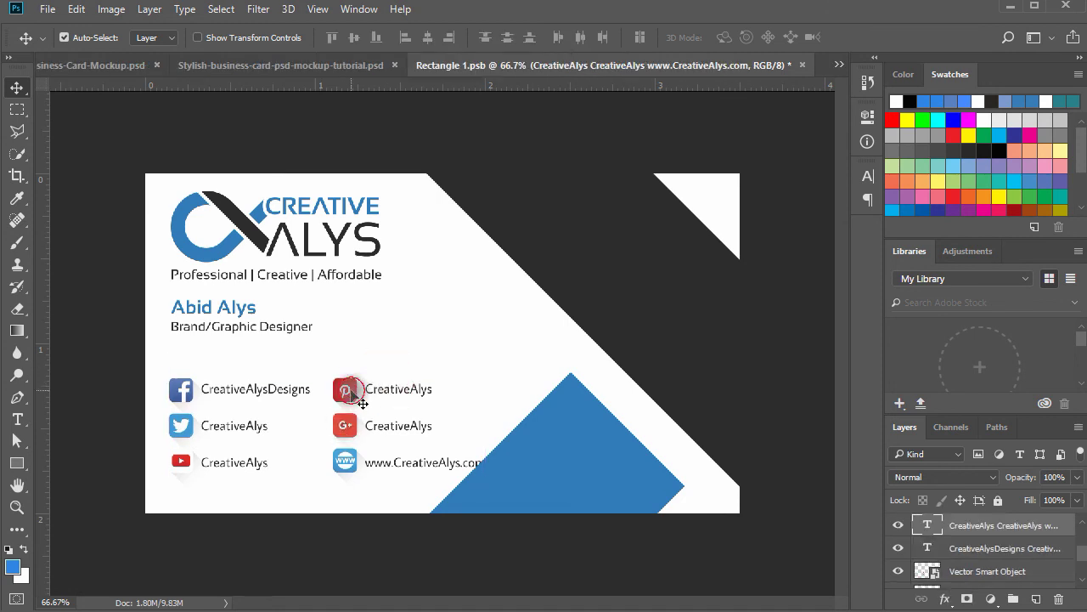
drag(401, 388, 450, 376)
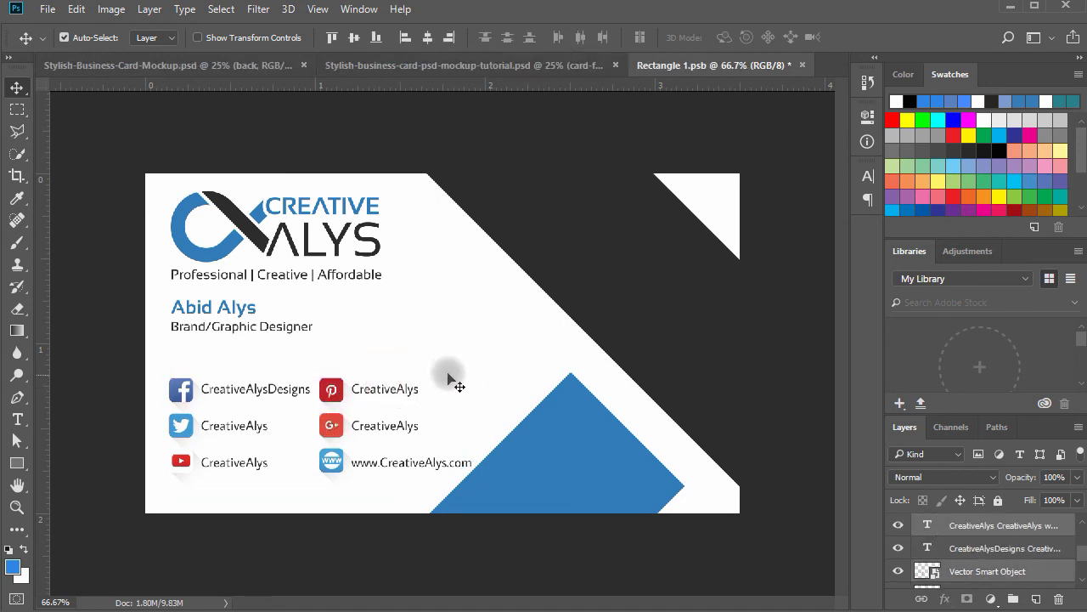
click(453, 355)
drag(289, 340, 284, 349)
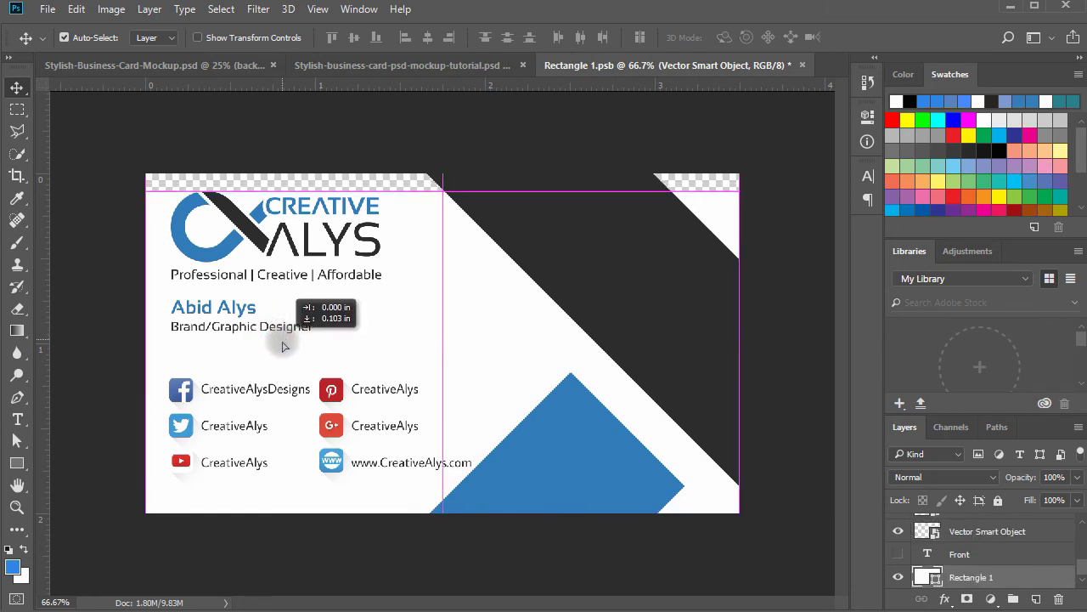
key(ctrl+z)
key(ctrl+z)
Lower the name and job title slightly and adjust the logo's height to even out the spacing between the blocks
key(space)
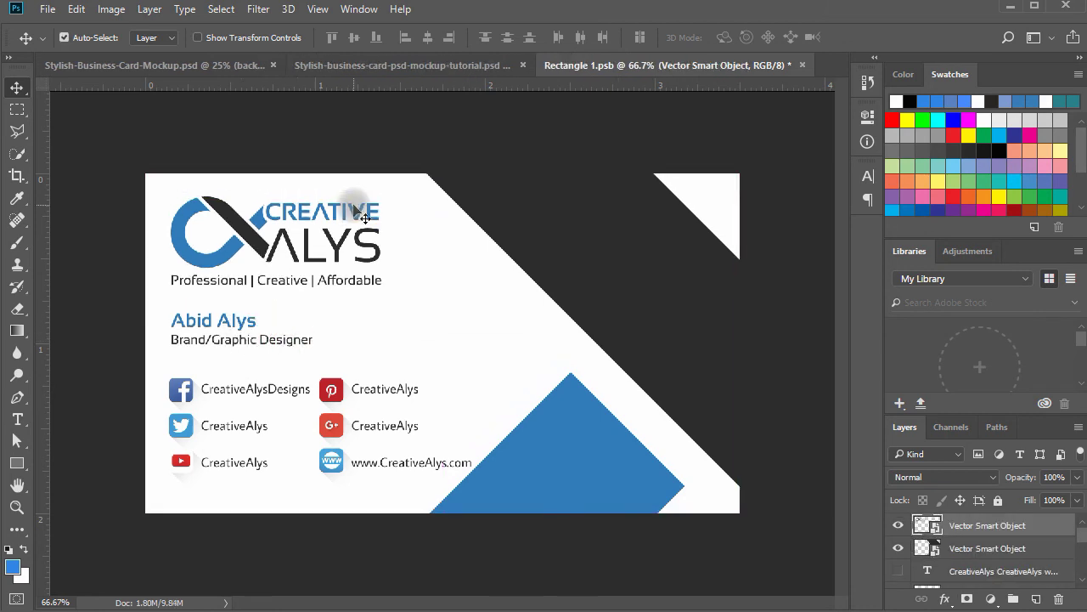
key(Down)
key(Up)
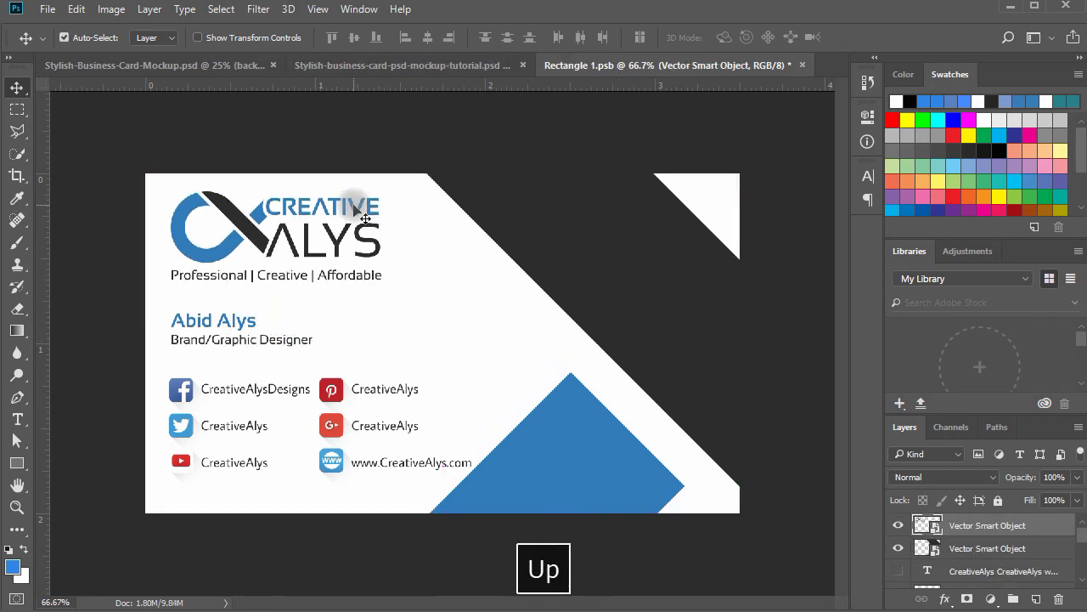
Save the edited front card smart object and close it to update the tutorial mockup
key(ctrl+s)
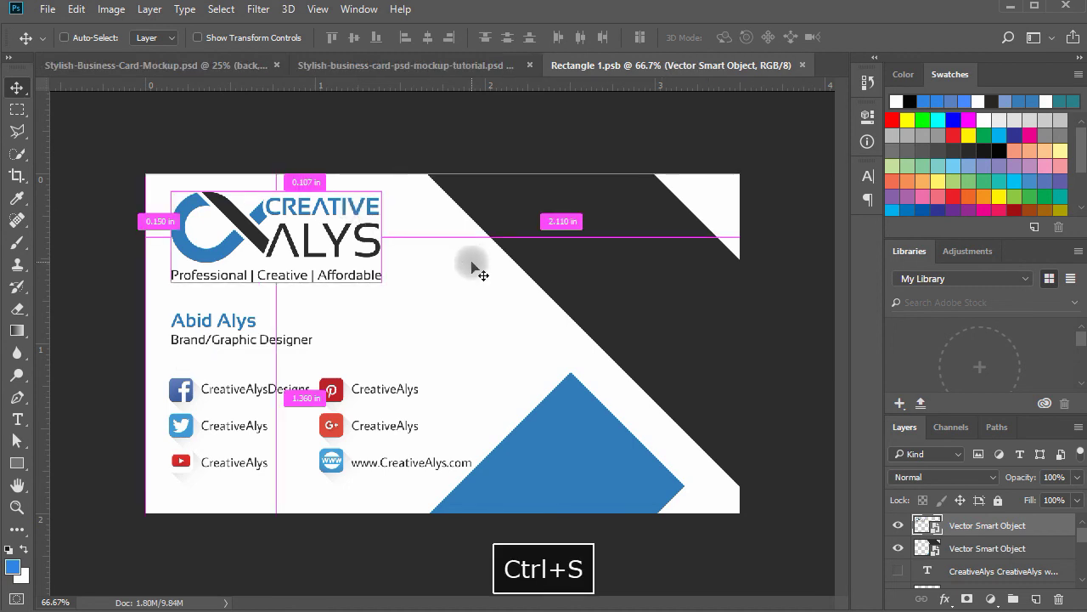
key(ctrl+w)
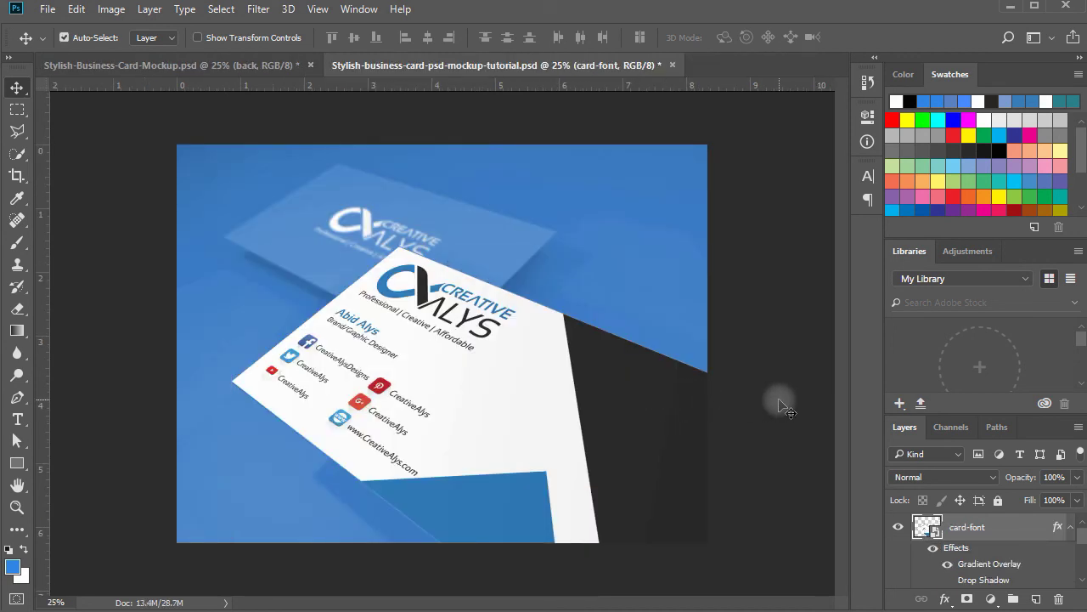
key(ctrl+equal)
key(ctrl+minus)
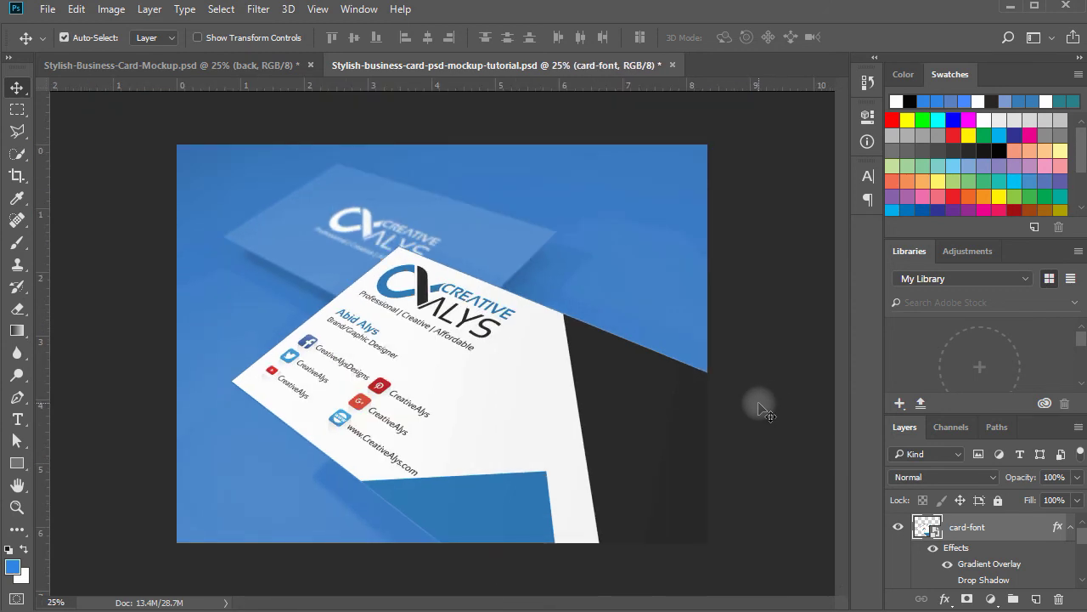
Turn on the card-font layer's Drop Shadow effect and check the front card up close in the mockup
click(946, 581)
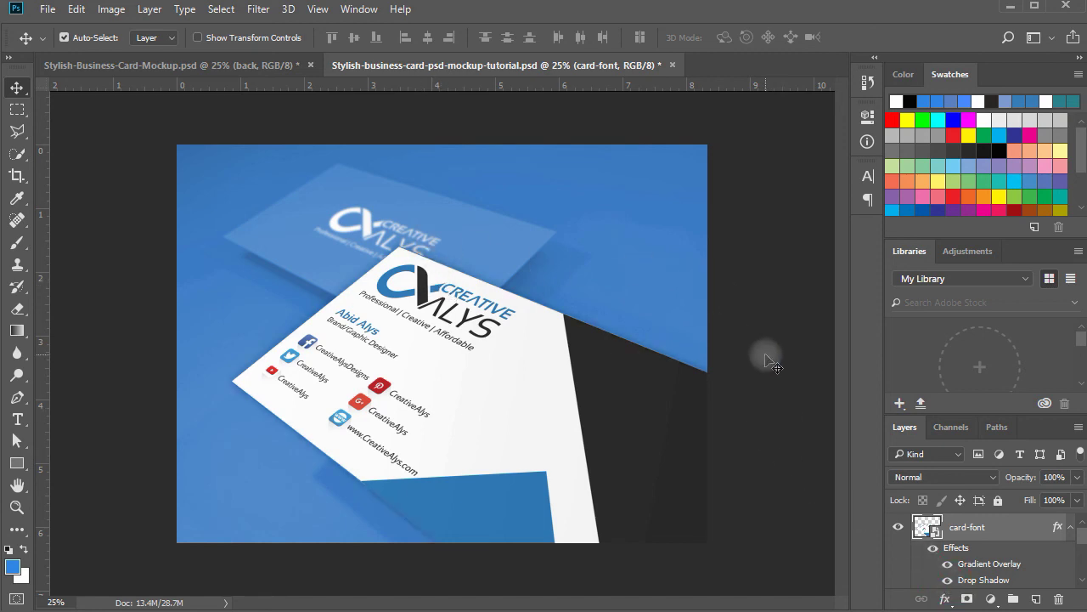
key(ctrl+minus)
key(ctrl+equal)
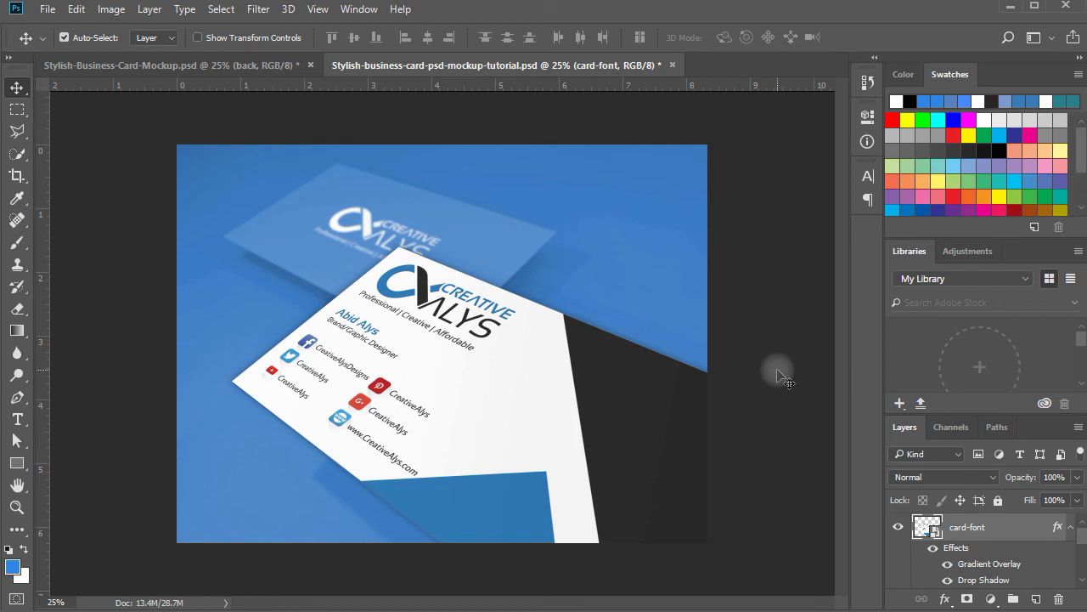
key(ctrl+space)
drag(651, 510, 214, 175)
key(space)
drag(598, 449, 603, 414)
key(ctrl+minus)
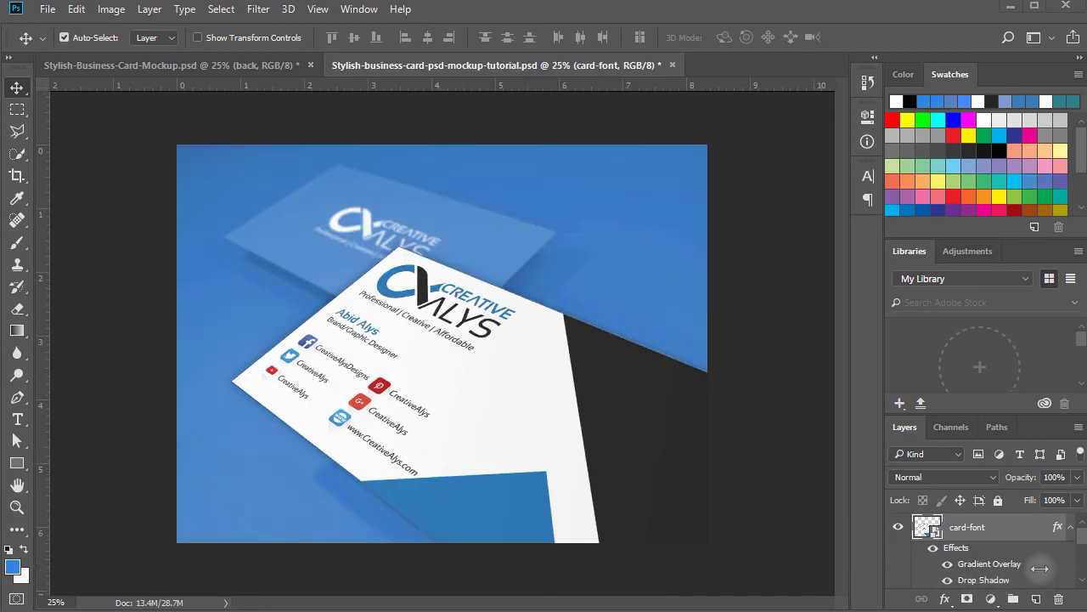
key(space)
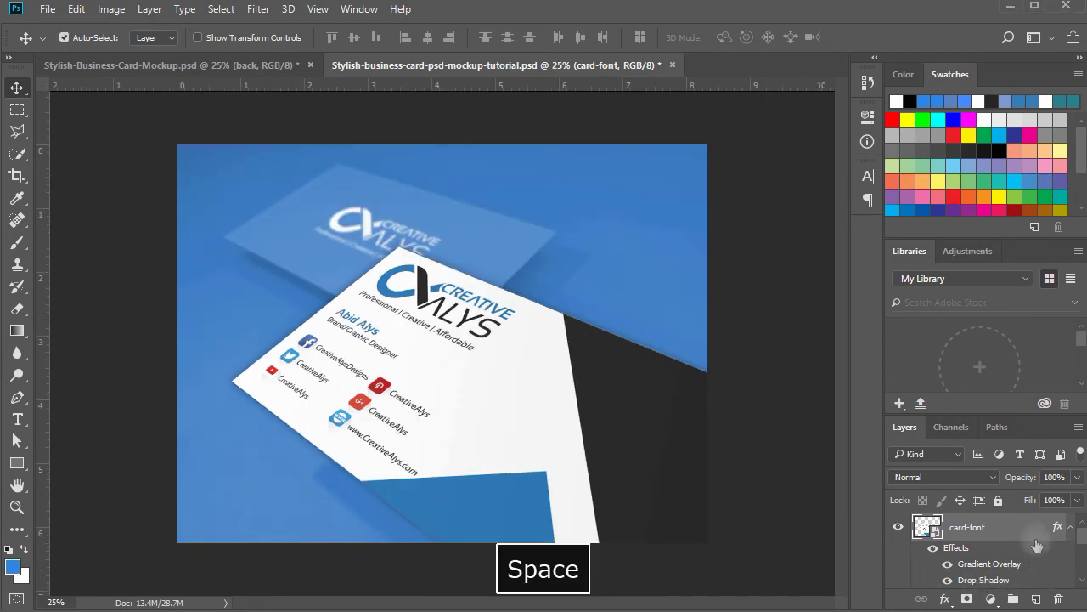